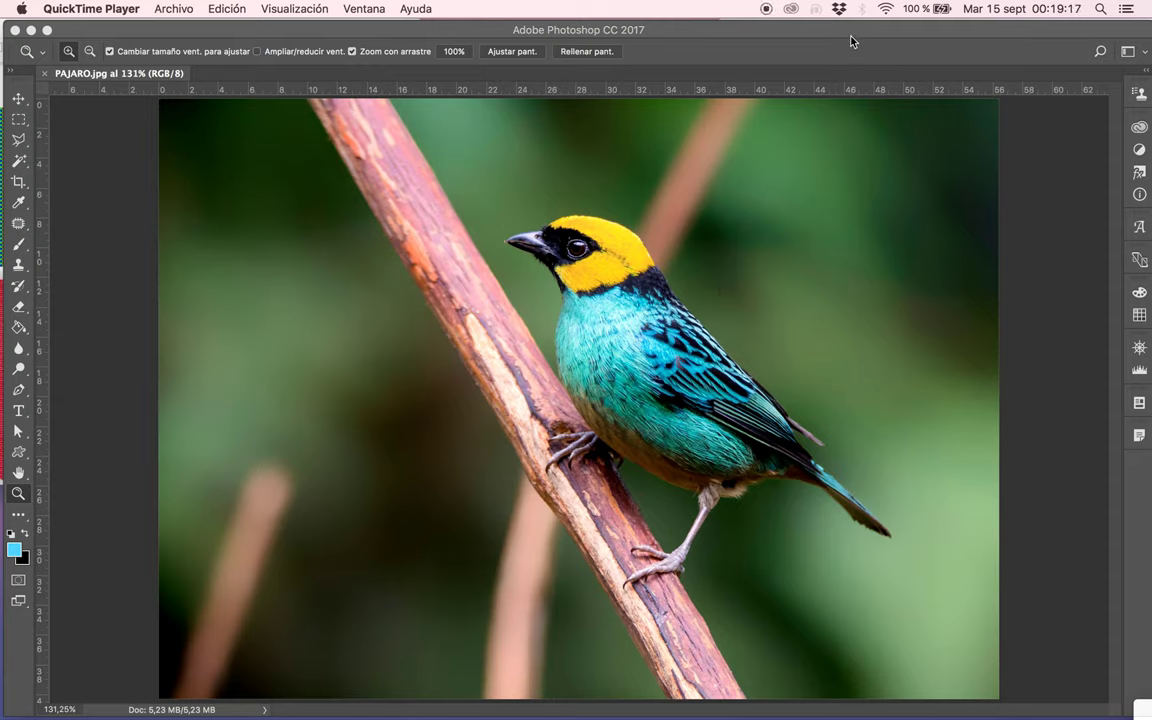
- Bring Photoshop forward and browse the Historia, Canales, Acciones and Trazados panels, ending on Capas
click(880, 37)
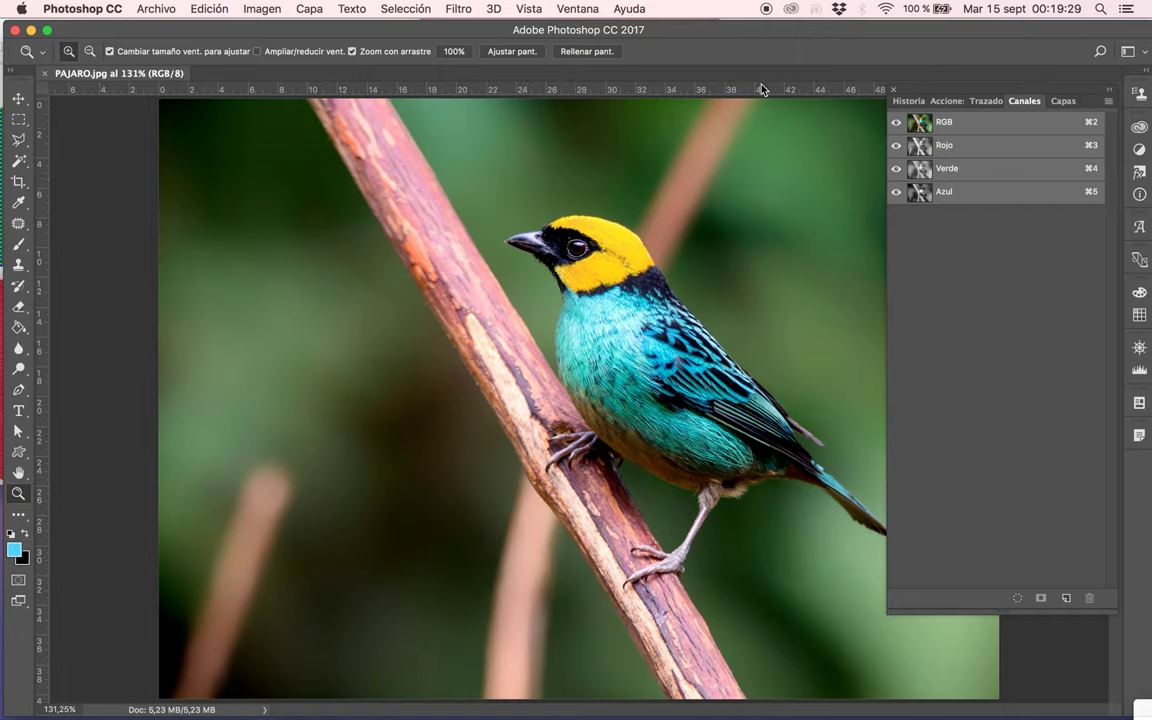
click(909, 101)
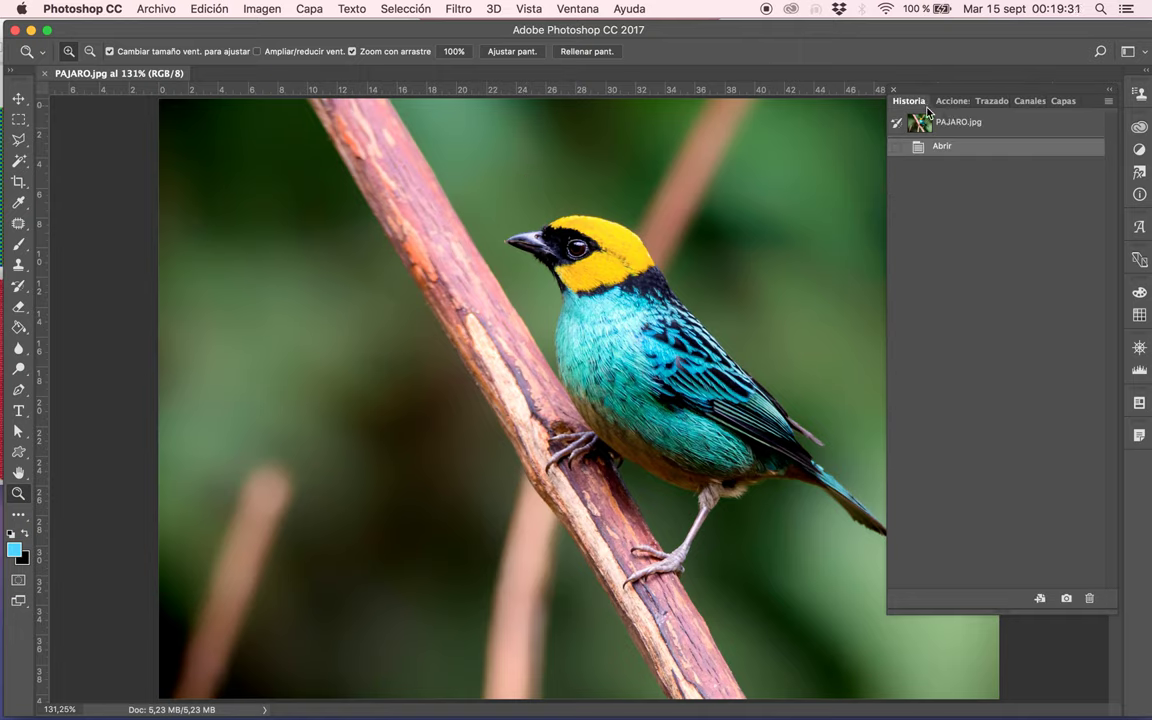
click(952, 104)
click(988, 101)
click(1024, 101)
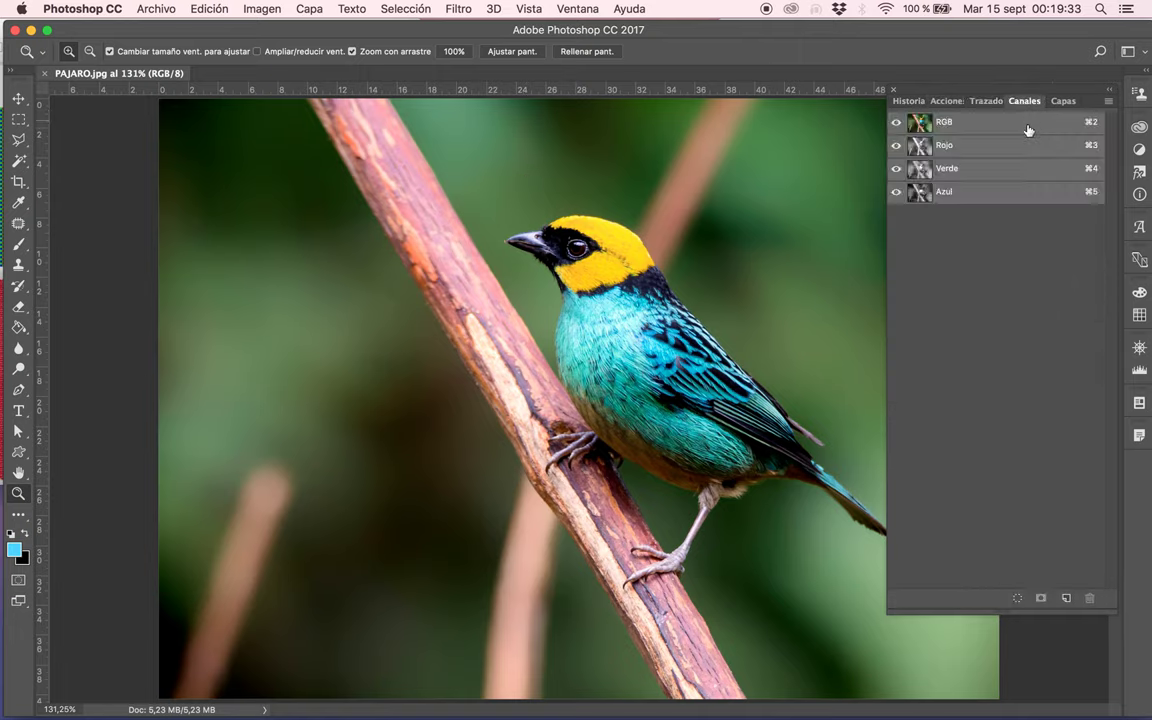
click(1063, 101)
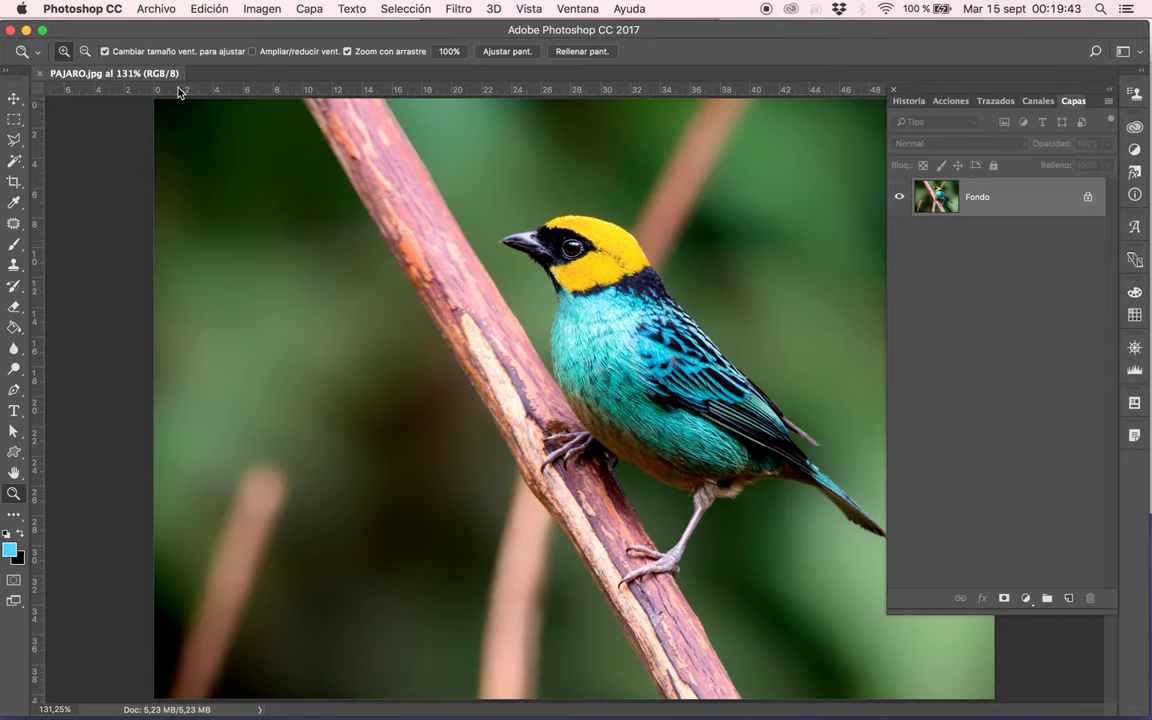
mouse_move(520, 291)
mouse_down()
mouse_move(611, 218)
mouse_move(600, 225)
mouse_move(656, 300)
mouse_move(494, 414)
mouse_up()
mouse_move(594, 363)
mouse_down()
mouse_move(681, 280)
mouse_move(656, 303)
mouse_move(653, 292)
mouse_up()
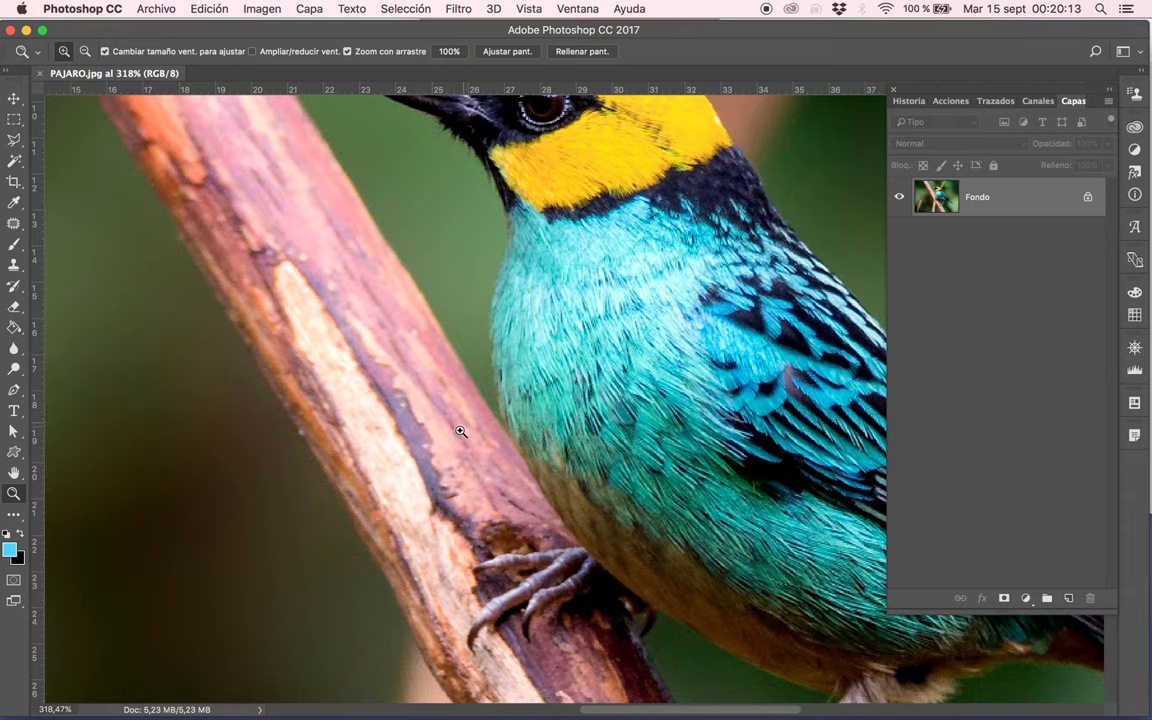
mouse_move(406, 431)
mouse_down()
mouse_move(545, 355)
mouse_move(457, 463)
mouse_up()
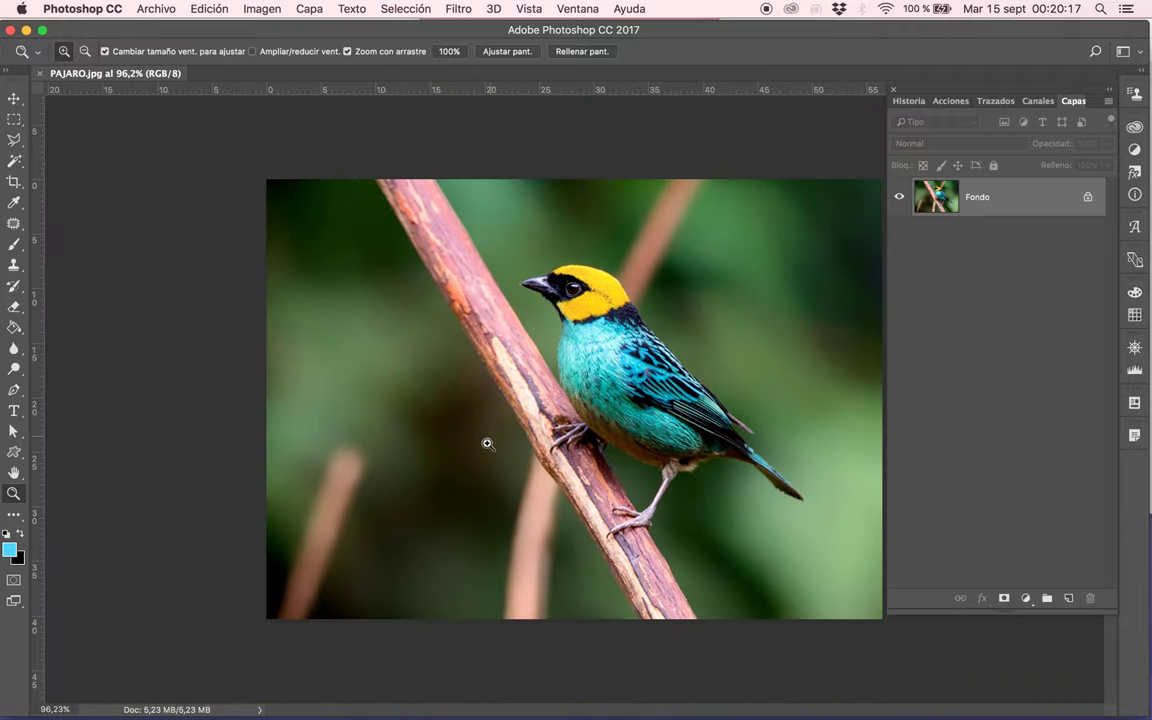
mouse_move(505, 375)
mouse_down()
mouse_move(630, 321)
mouse_move(592, 253)
mouse_up()
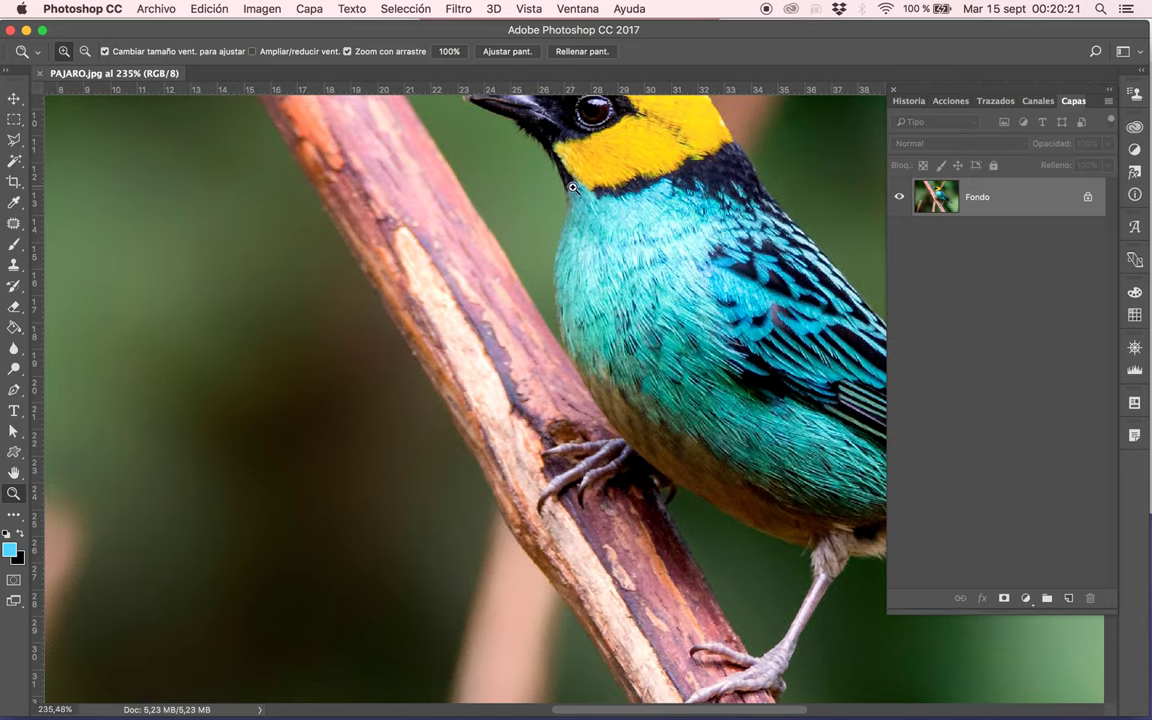
mouse_move(586, 206)
mouse_down()
mouse_move(518, 320)
mouse_move(446, 296)
mouse_up()
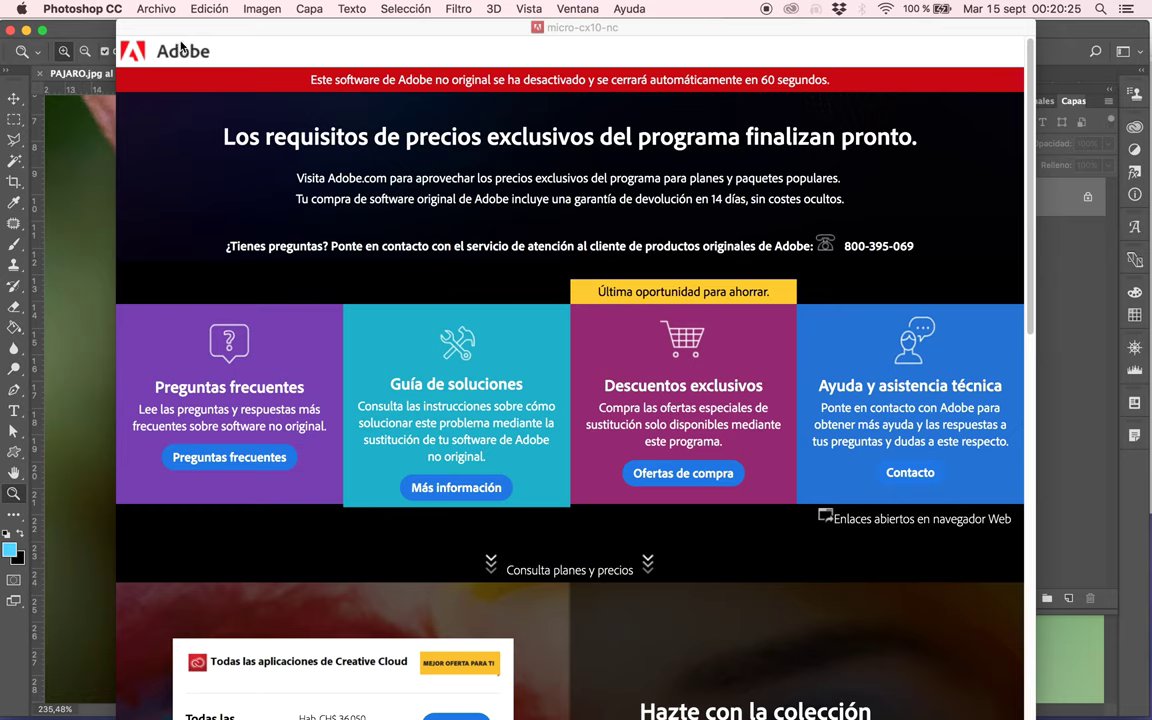
drag(181, 47, 1130, 712)
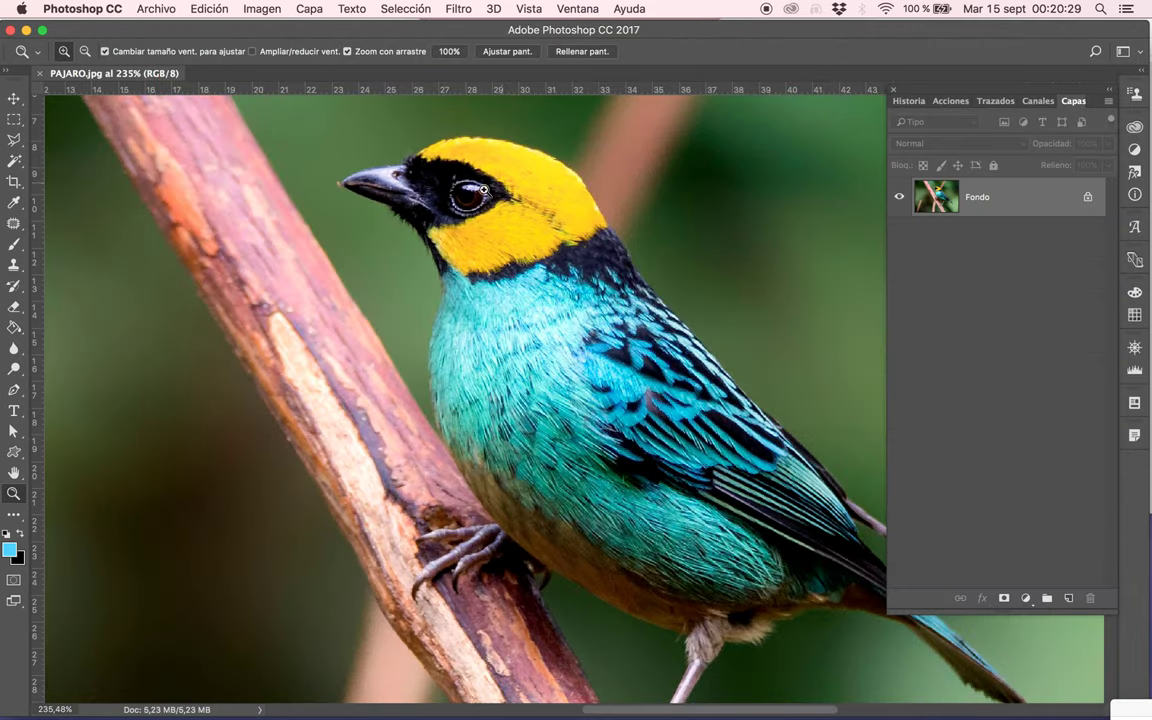
click(14, 98)
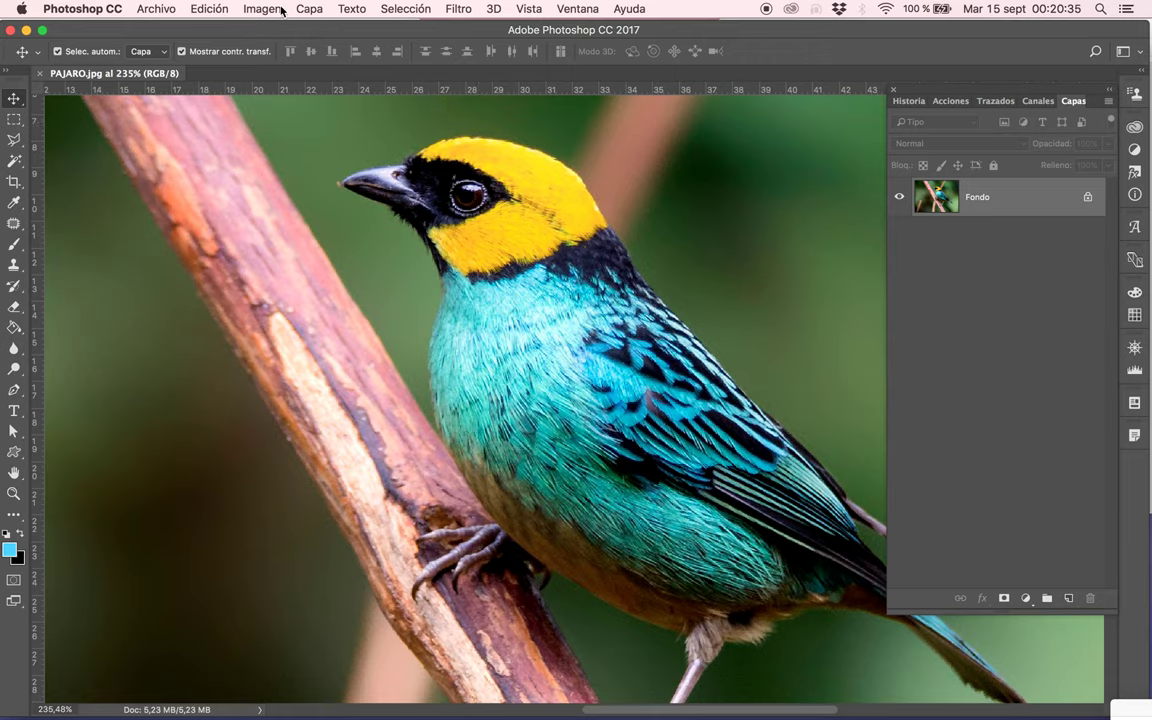
click(245, 10)
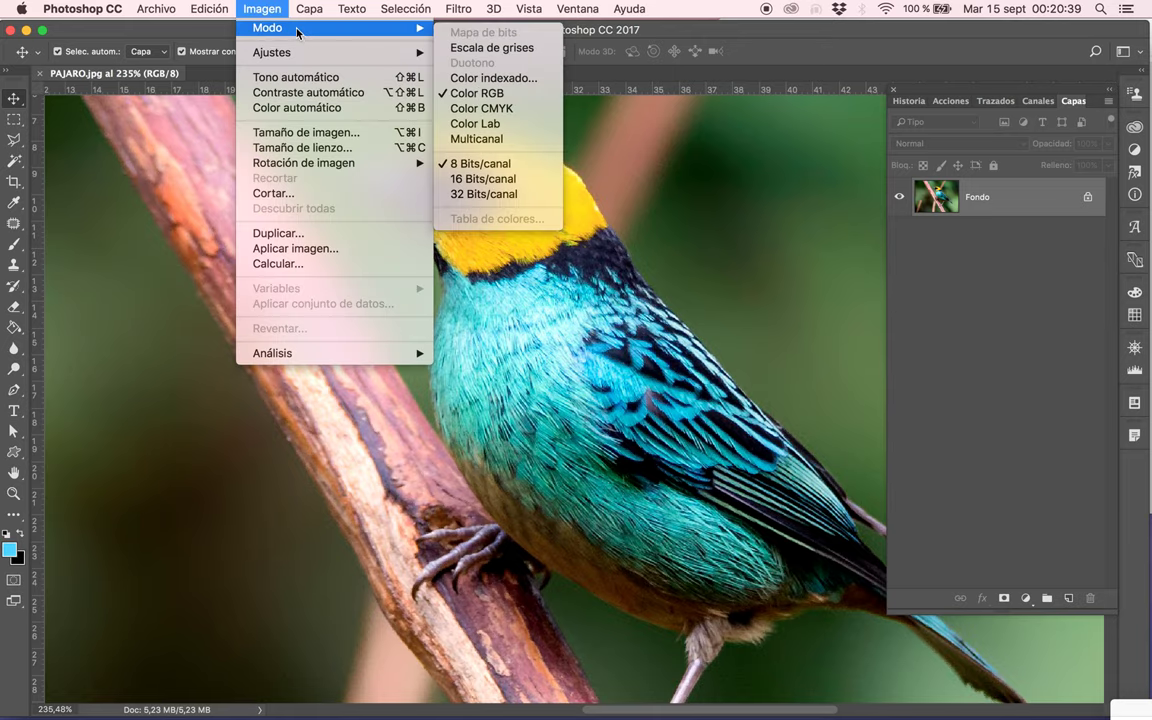
mouse_move(300, 28)
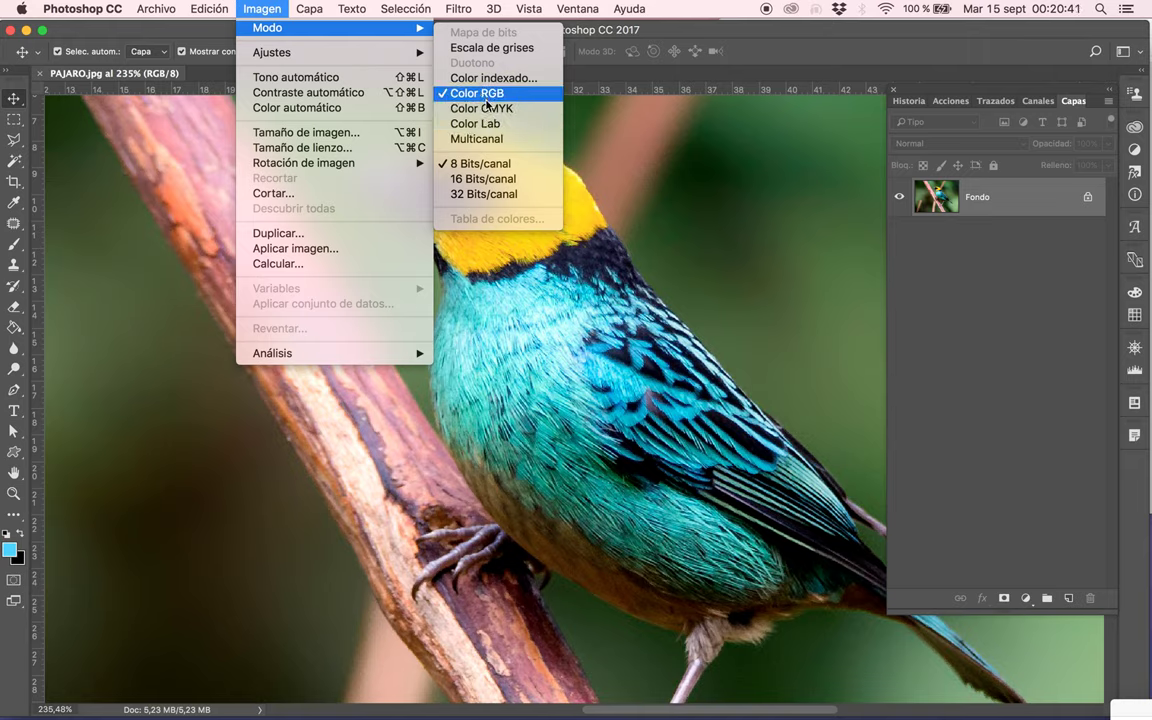
- Convert PAJARO.jpg to Color CMYK, accept the profile warning, and zoom in on the bird's chest
click(484, 108)
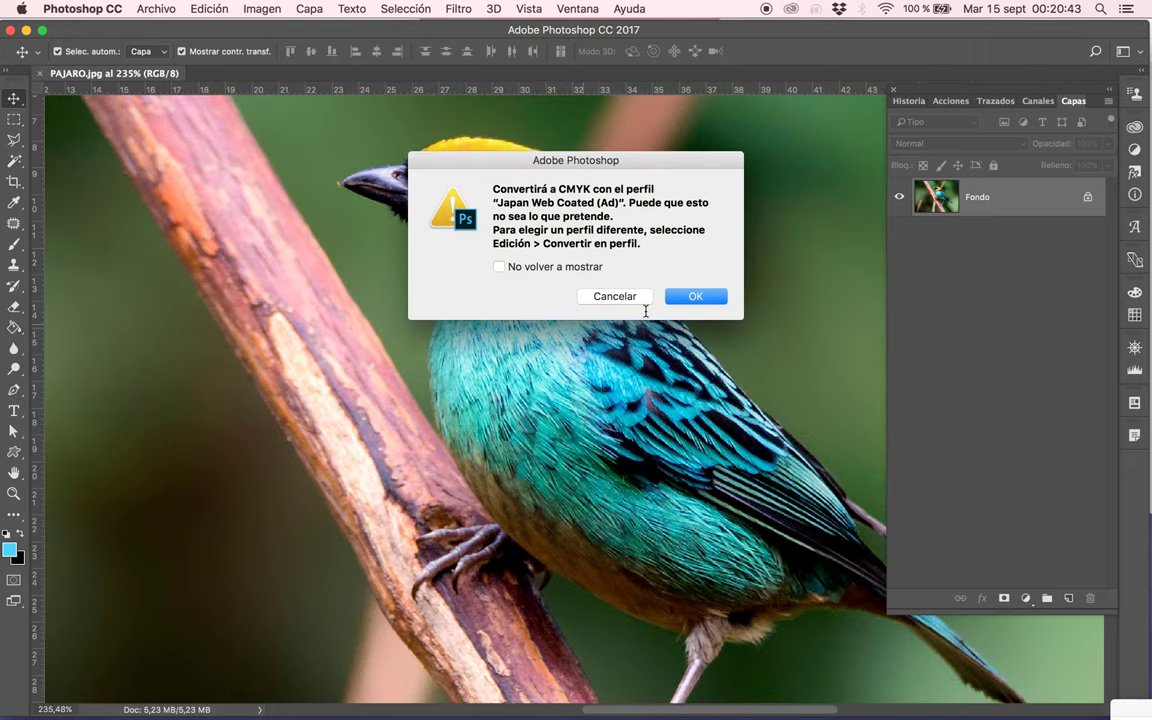
click(698, 297)
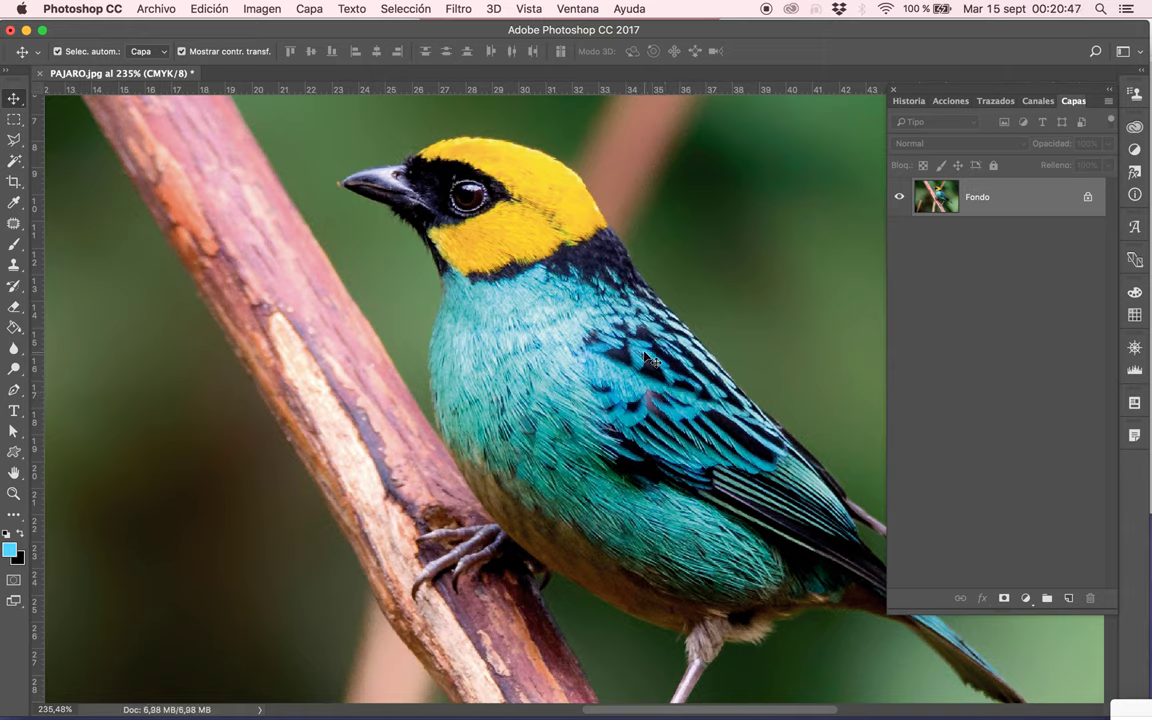
click(14, 493)
click(602, 243)
mouse_move(602, 243)
mouse_down()
mouse_move(633, 211)
mouse_move(550, 311)
mouse_move(570, 296)
mouse_move(507, 220)
mouse_up()
- Bring up the OJO CUATRICROMIA.jpg window in Preview, move it over the photo and enlarge it
key(ctrl+Up)
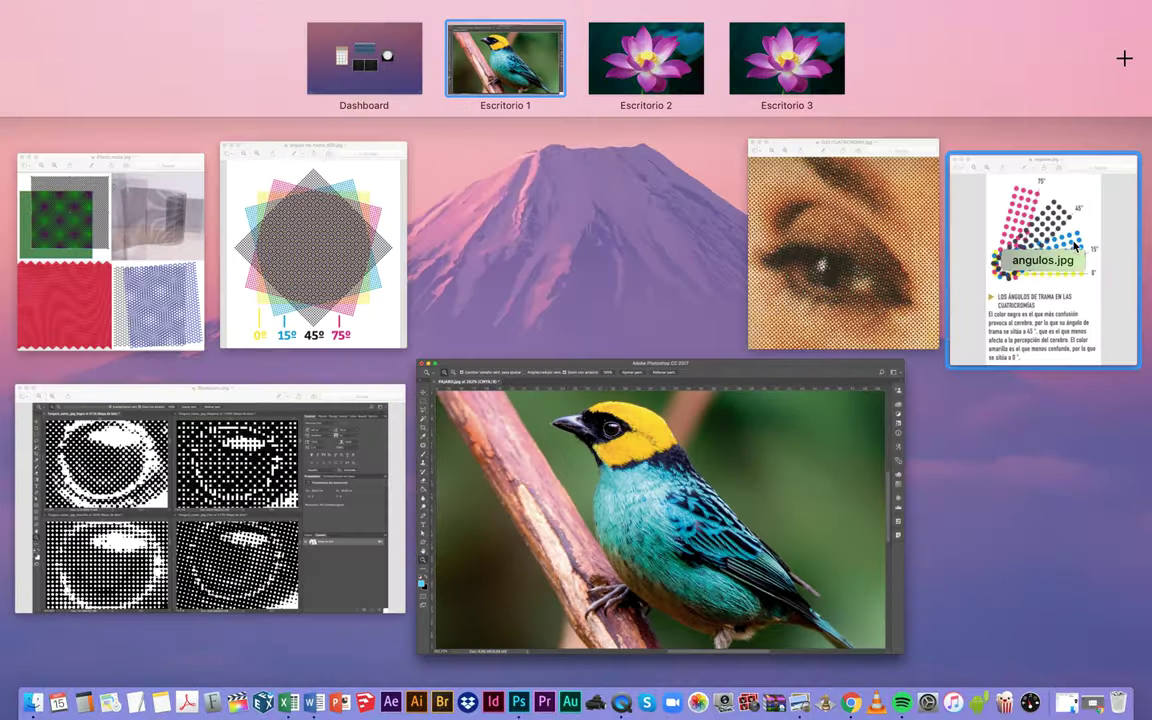
click(783, 259)
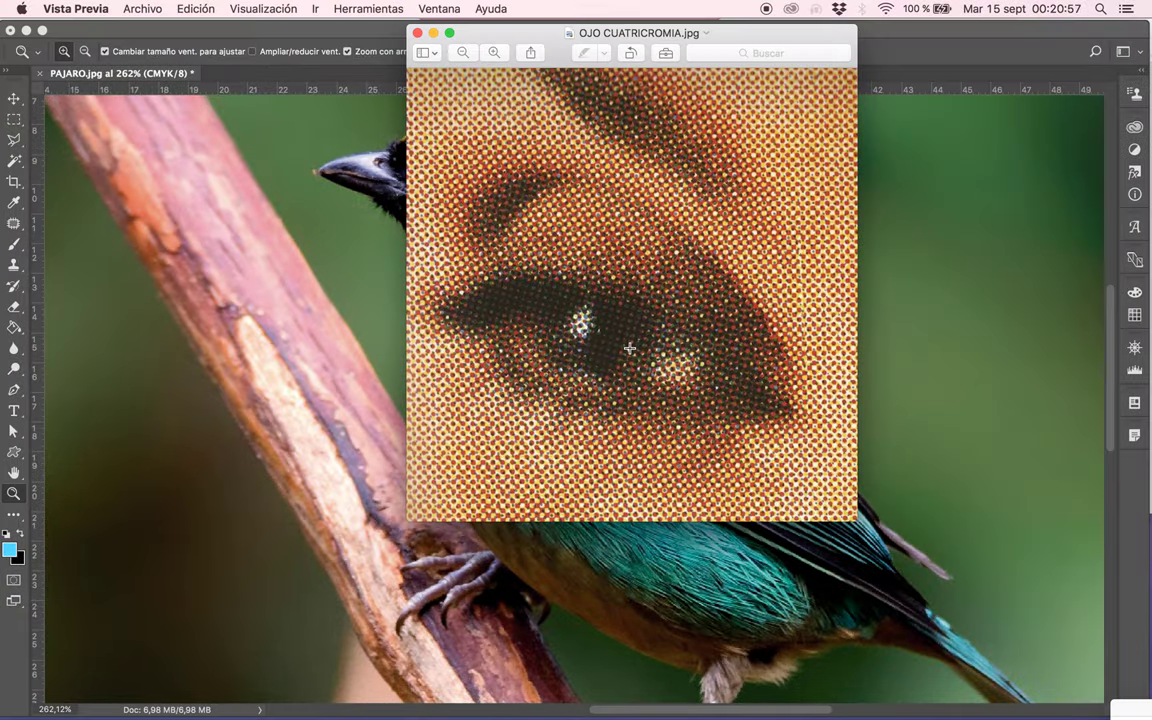
drag(540, 32, 417, 39)
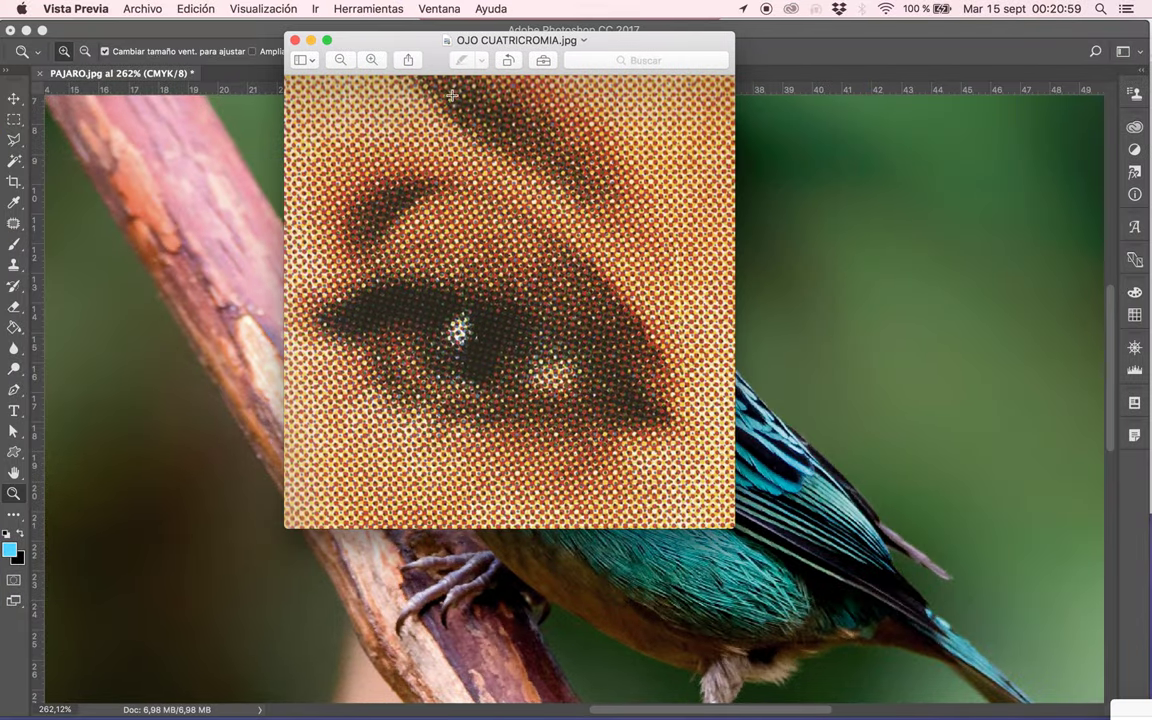
drag(730, 528, 945, 662)
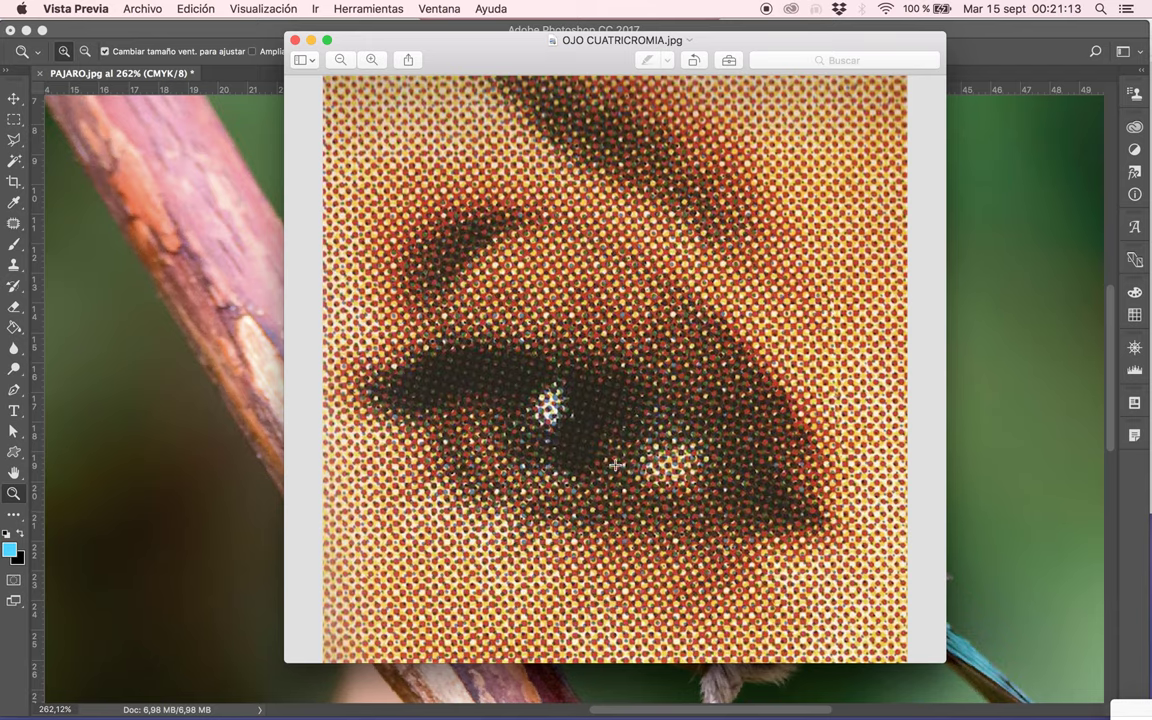
drag(439, 40, 437, 42)
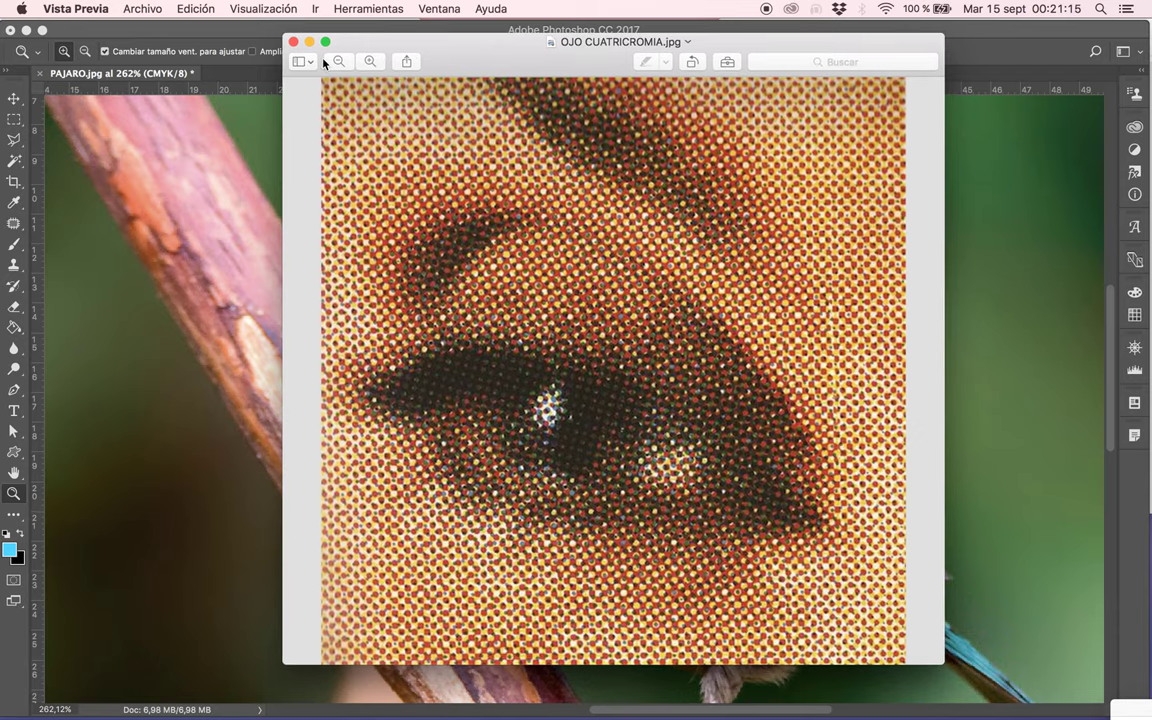
- Zoom the eye sample out six steps and back in three, then return to Photoshop
click(339, 62)
click(339, 62)
click(339, 62)
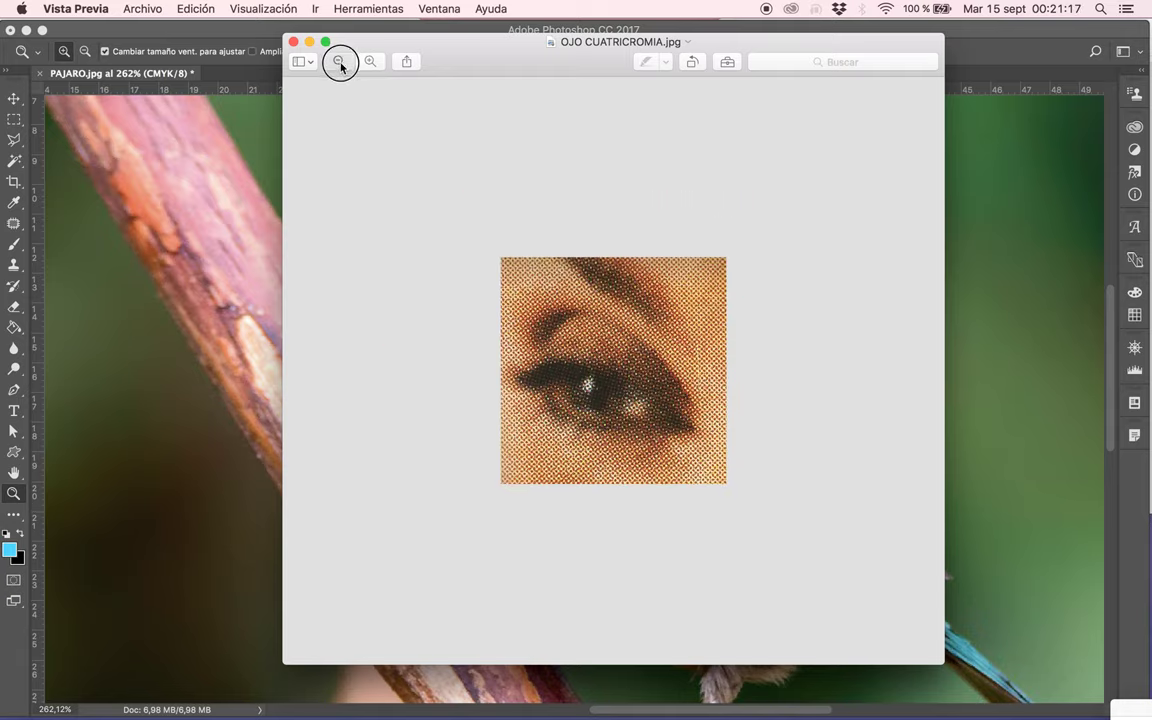
click(340, 62)
click(340, 62)
click(340, 62)
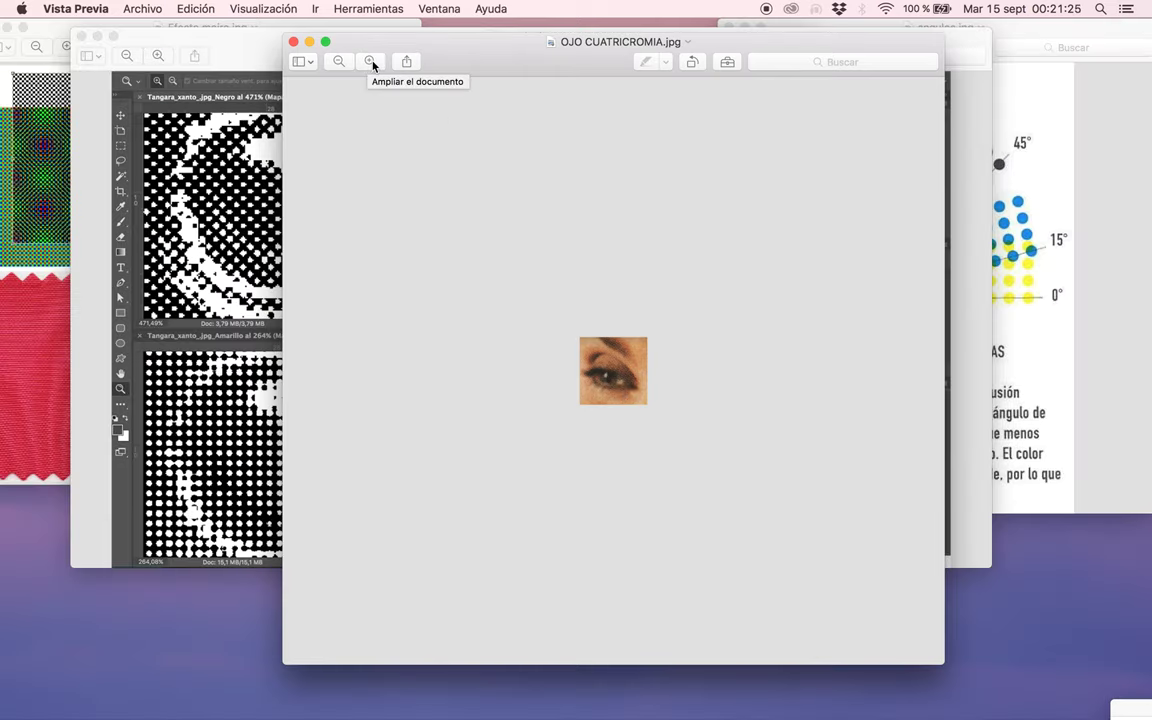
click(370, 62)
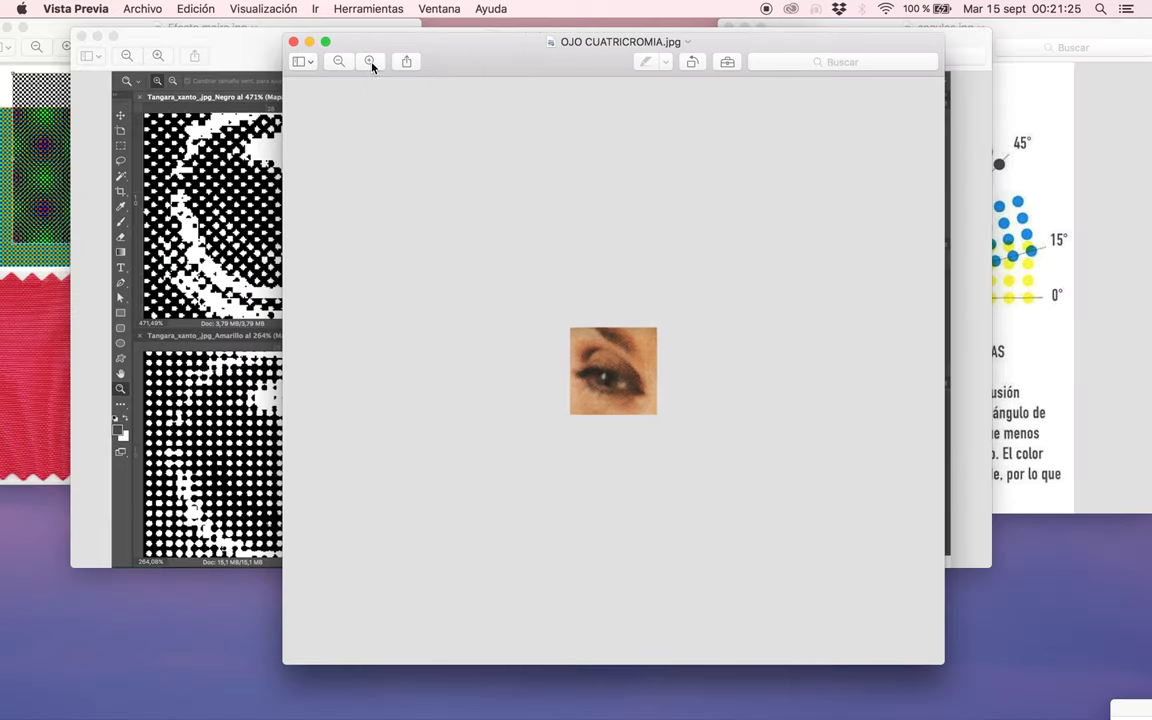
click(370, 62)
click(370, 62)
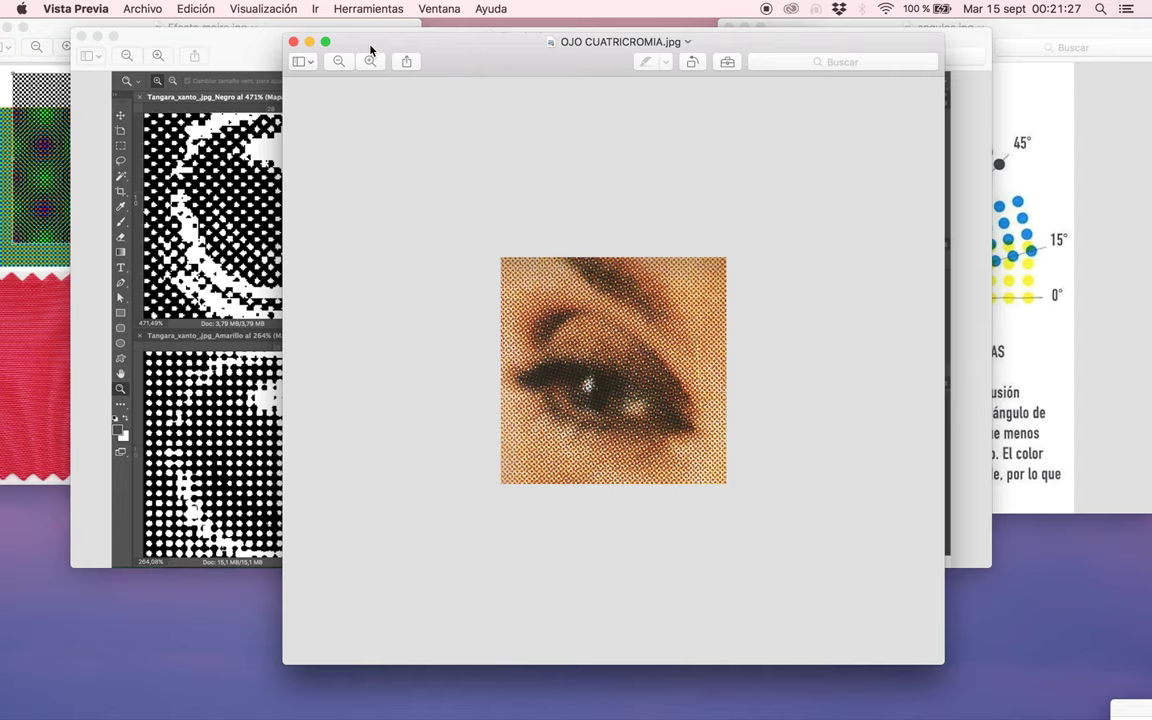
mouse_move(513, 662)
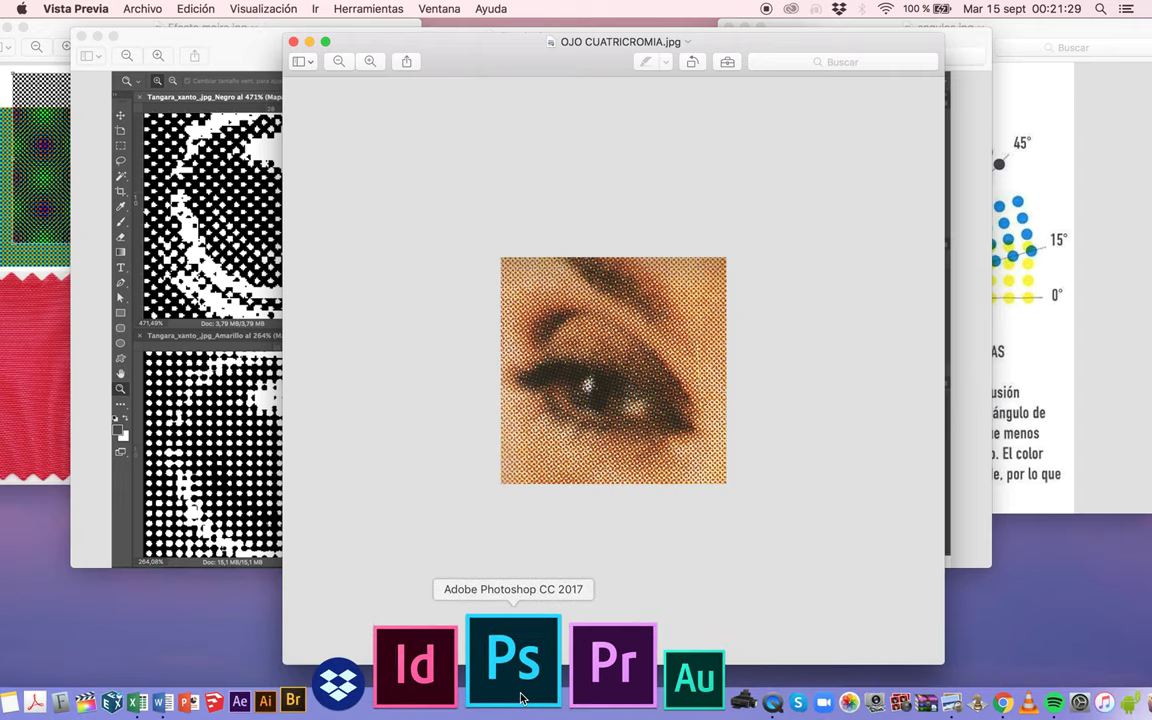
click(520, 697)
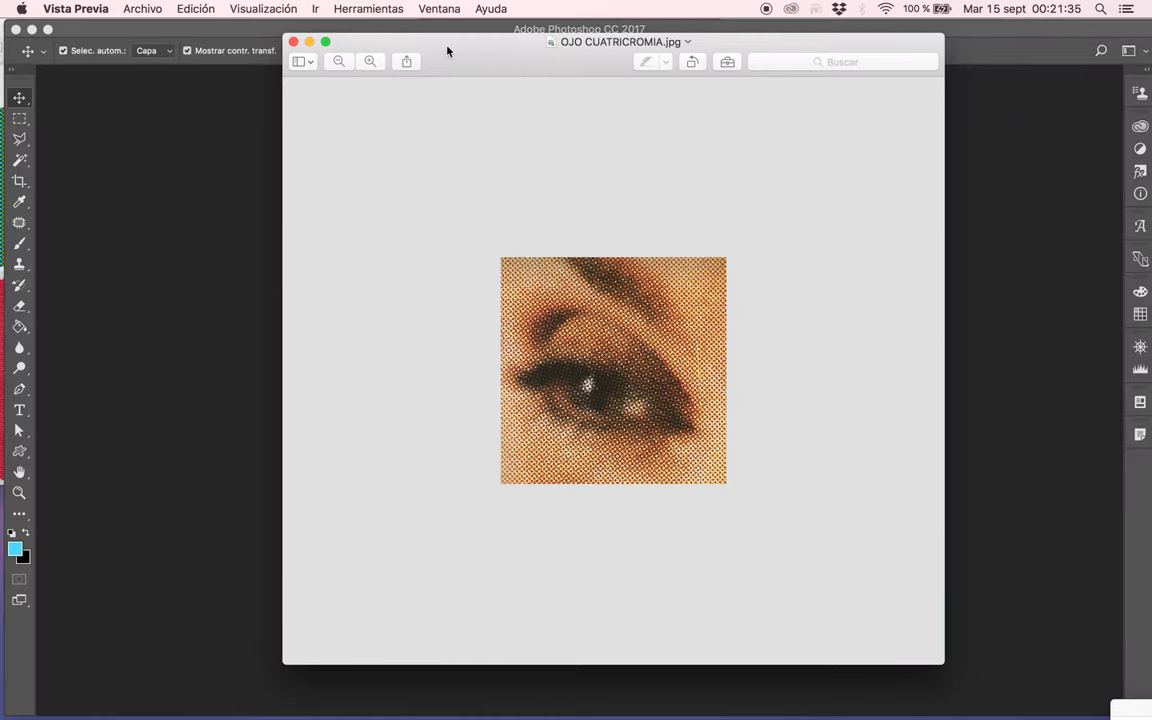
- Toggle between Photoshop and the eye sample window through the window overview
click(34, 501)
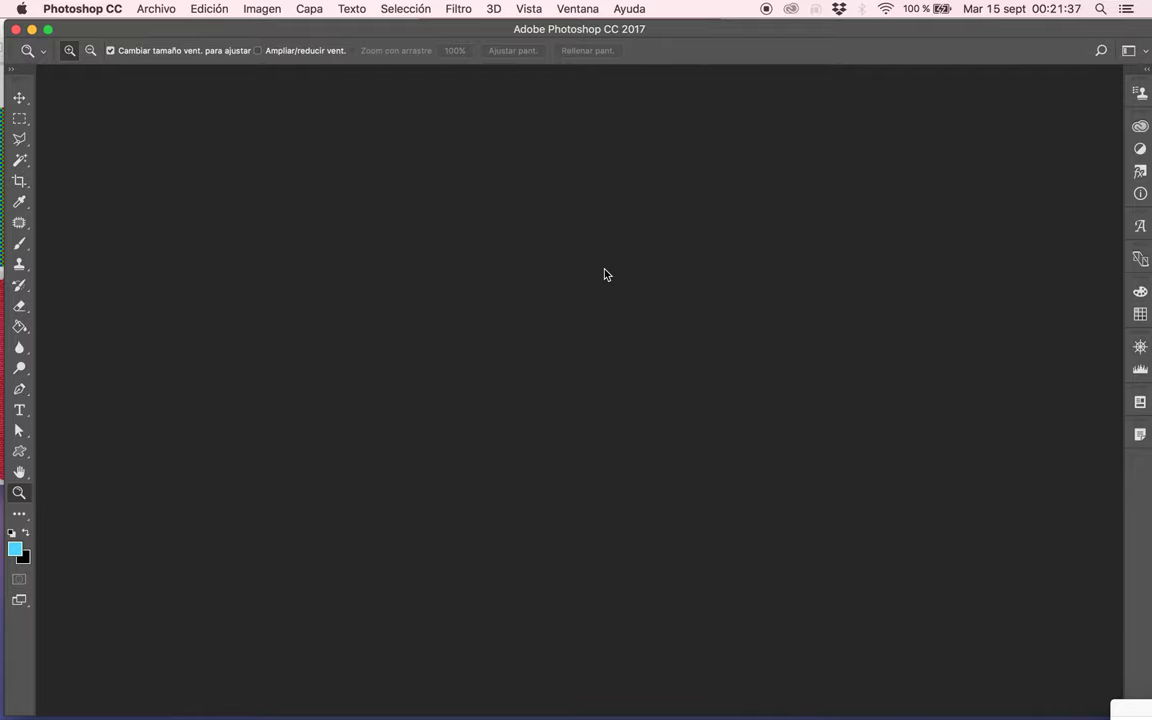
key(ctrl+Up)
click(937, 487)
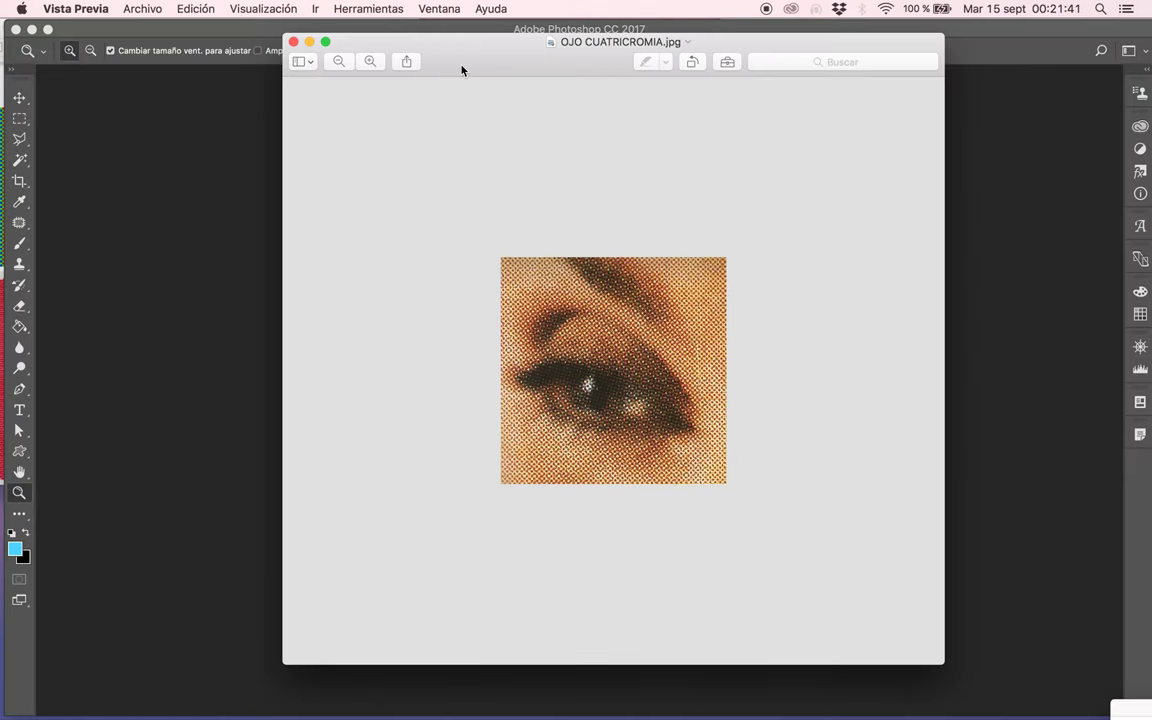
click(18, 493)
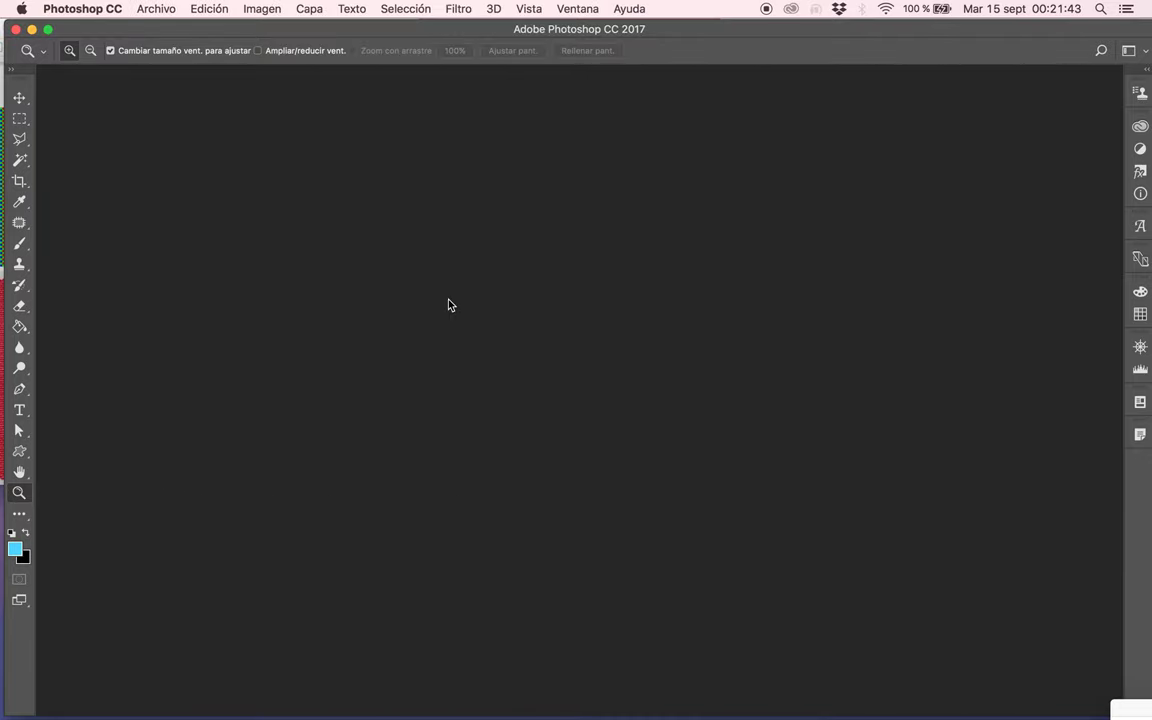
- Check Archivo > Abrir recientes, then reveal the desktop with the SERIGRAFIA UDP folder
click(157, 8)
mouse_move(184, 88)
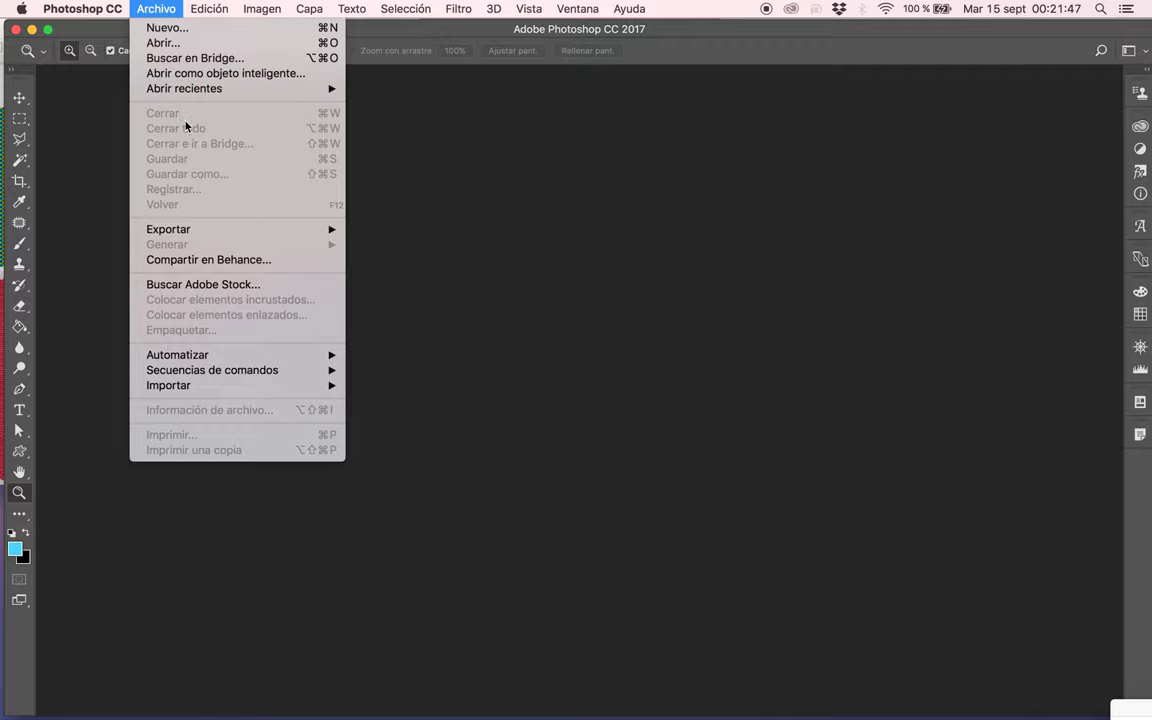
key(ctrl+Up)
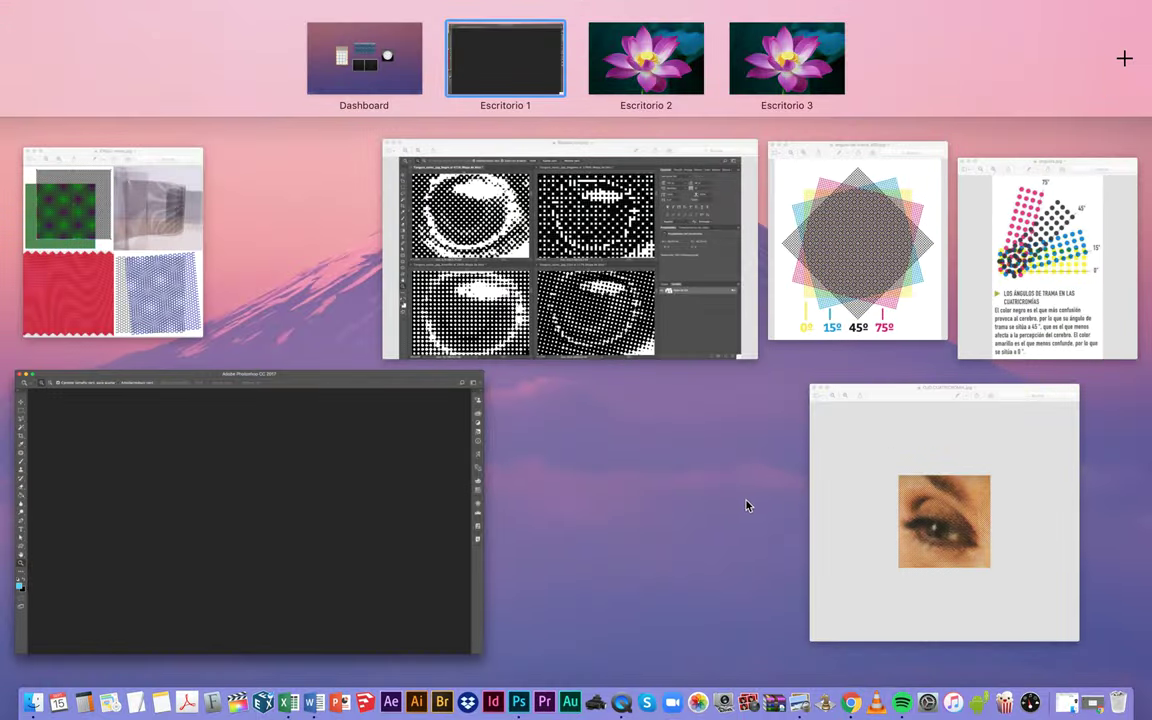
click(753, 504)
key(F11)
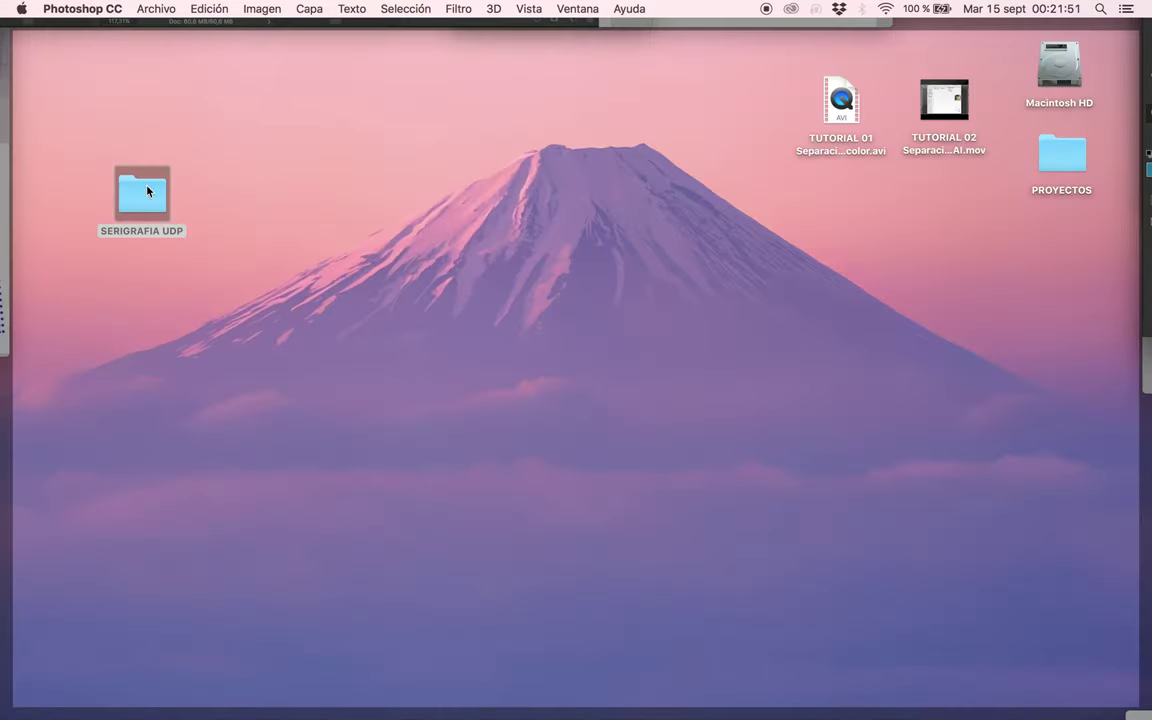
- Open the SERIGRAFIA UDP folder and click into its Curso, Material and Documentos folders
double_click(147, 203)
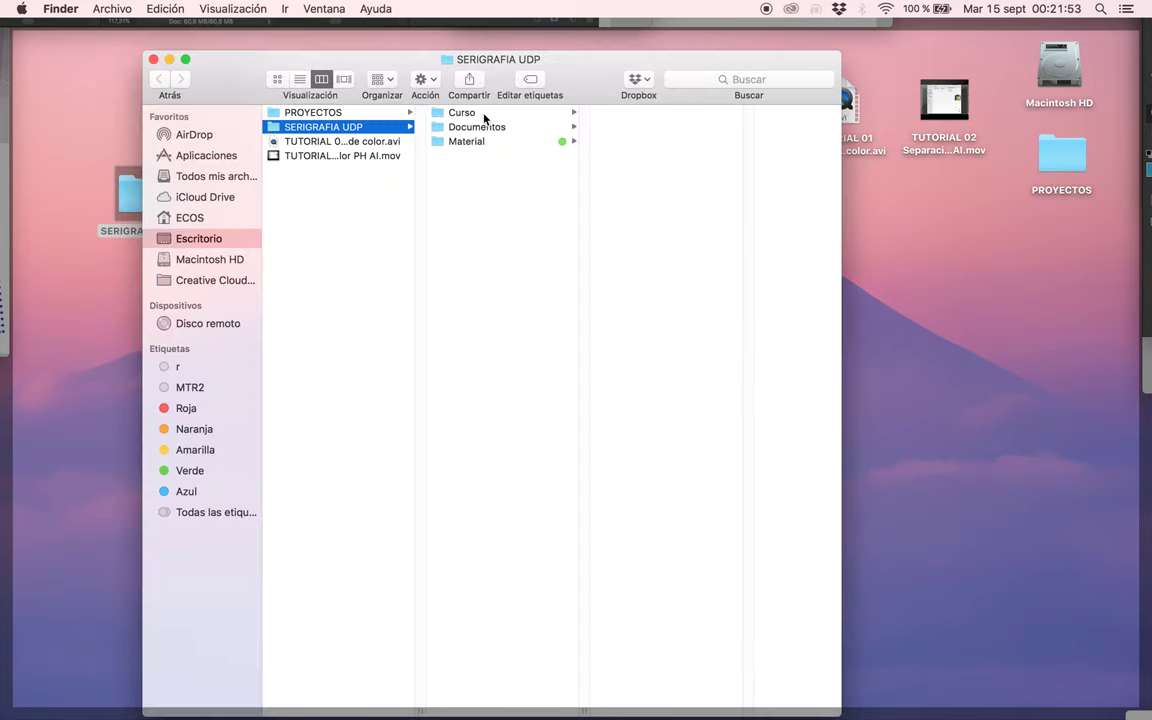
click(484, 116)
click(524, 146)
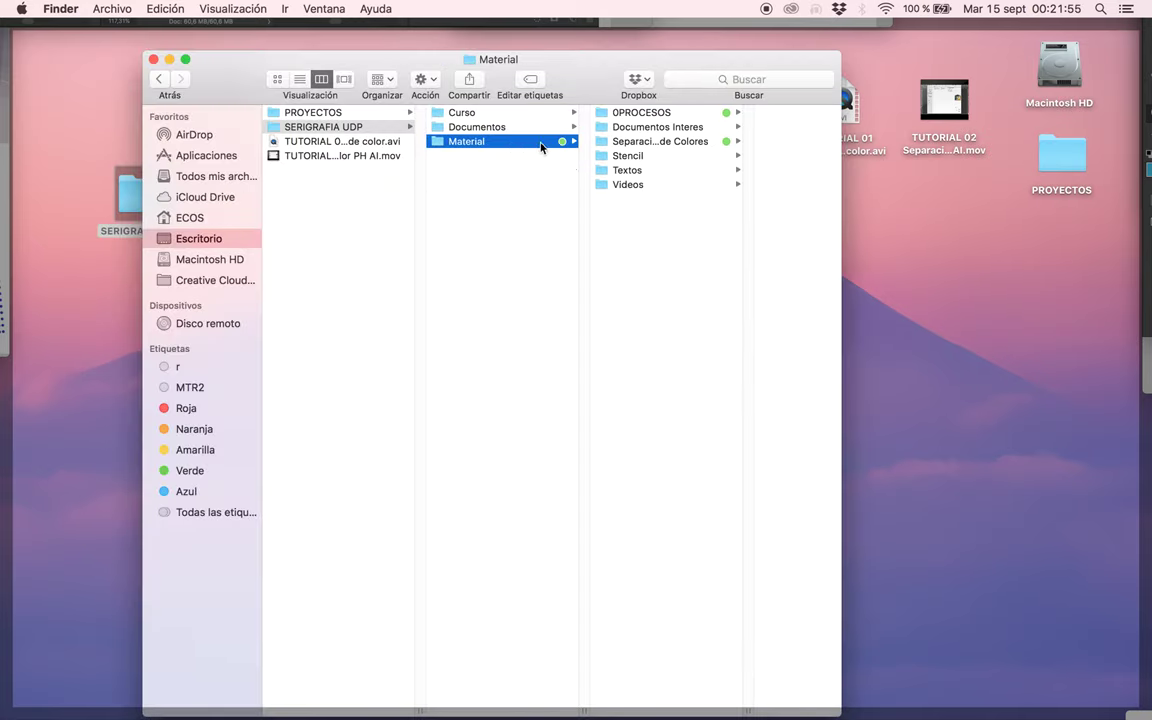
click(535, 129)
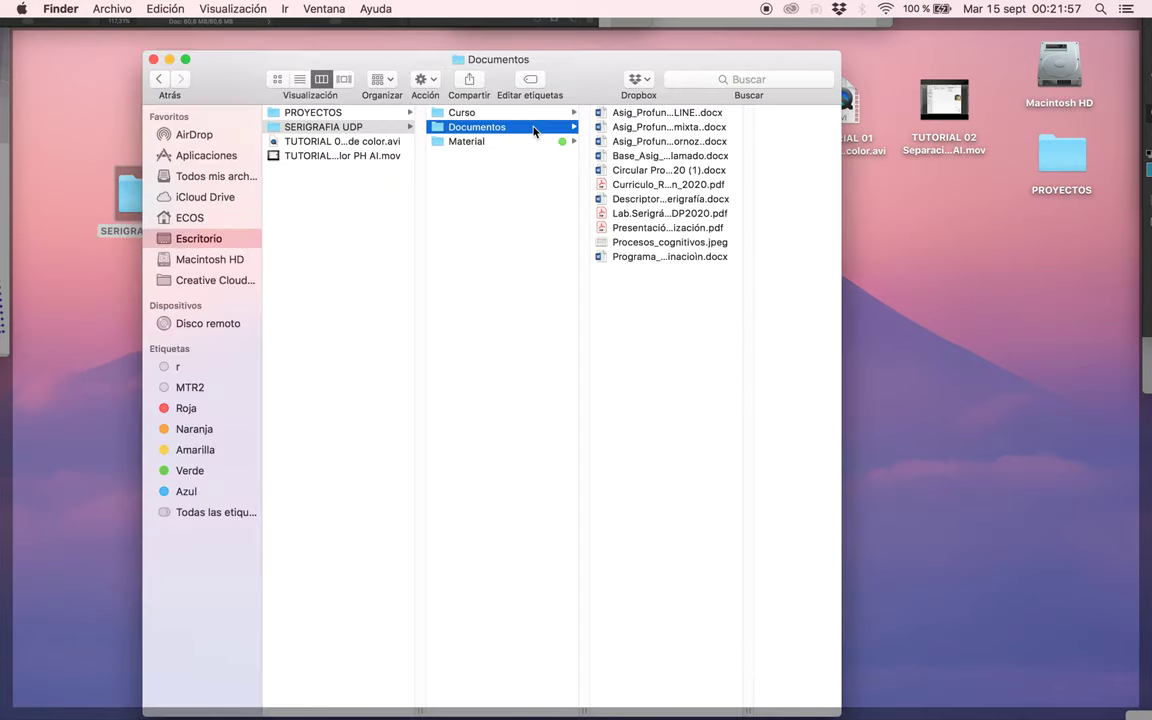
- Browse the Curso subfolders, including ENCARGOS and Lab Invierno, with the arrow keys
key(Up)
key(Right)
key(Down)
key(Down)
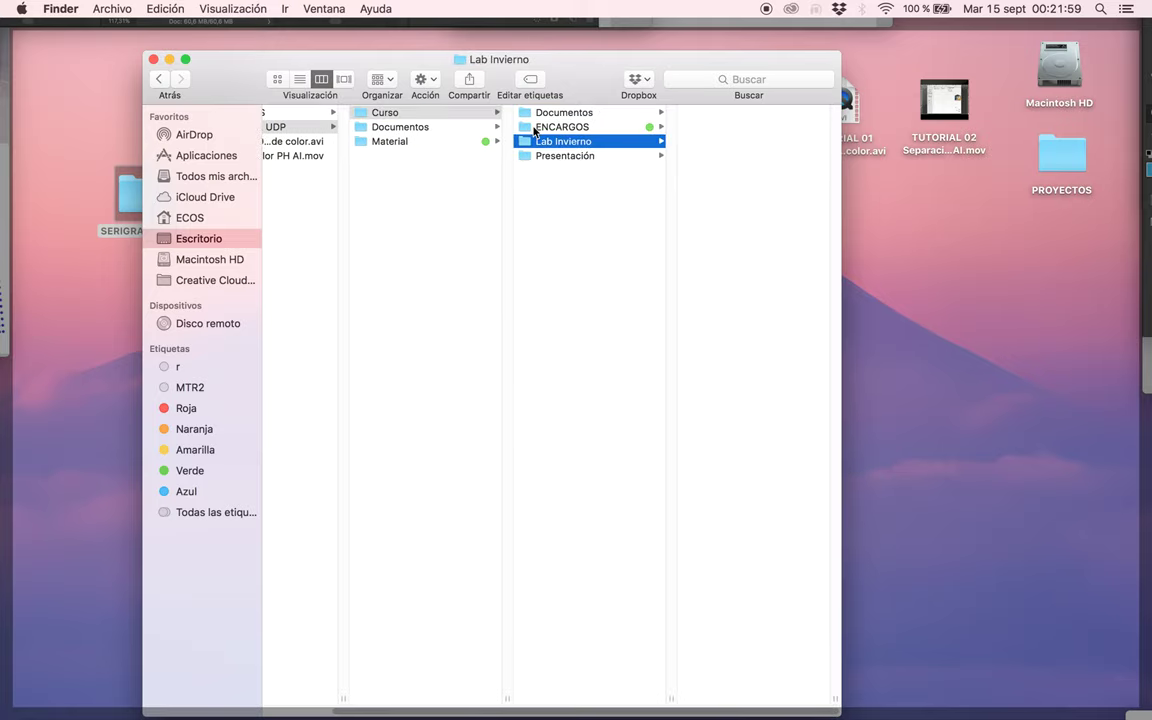
key(Down)
key(Up)
key(Up)
key(Right)
key(Left)
key(Up)
key(Down)
key(Down)
- Navigate to Material > Separación de Colores > Cuatricromia > Ejercicio 01 and select PAJARO.jpg
key(Up)
key(Down)
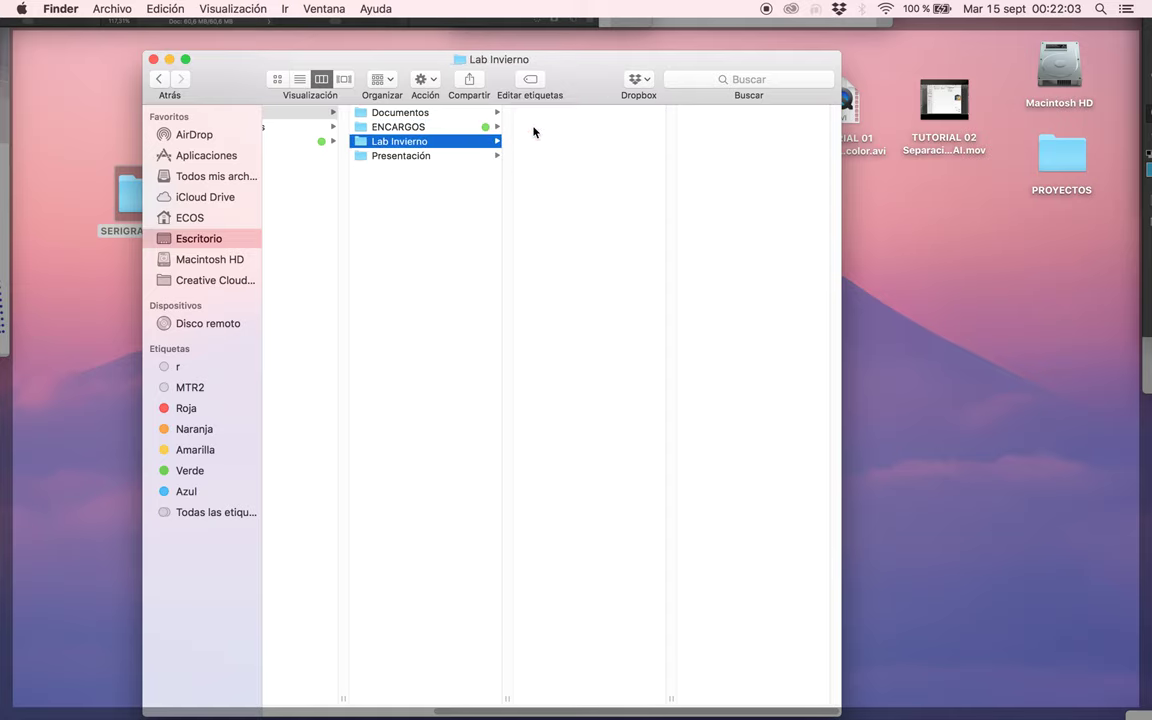
key(Left)
key(Down)
key(Down)
key(Right)
key(Down)
key(Down)
key(Down)
key(Up)
key(Right)
key(Down)
key(Down)
key(Right)
key(Down)
key(Down)
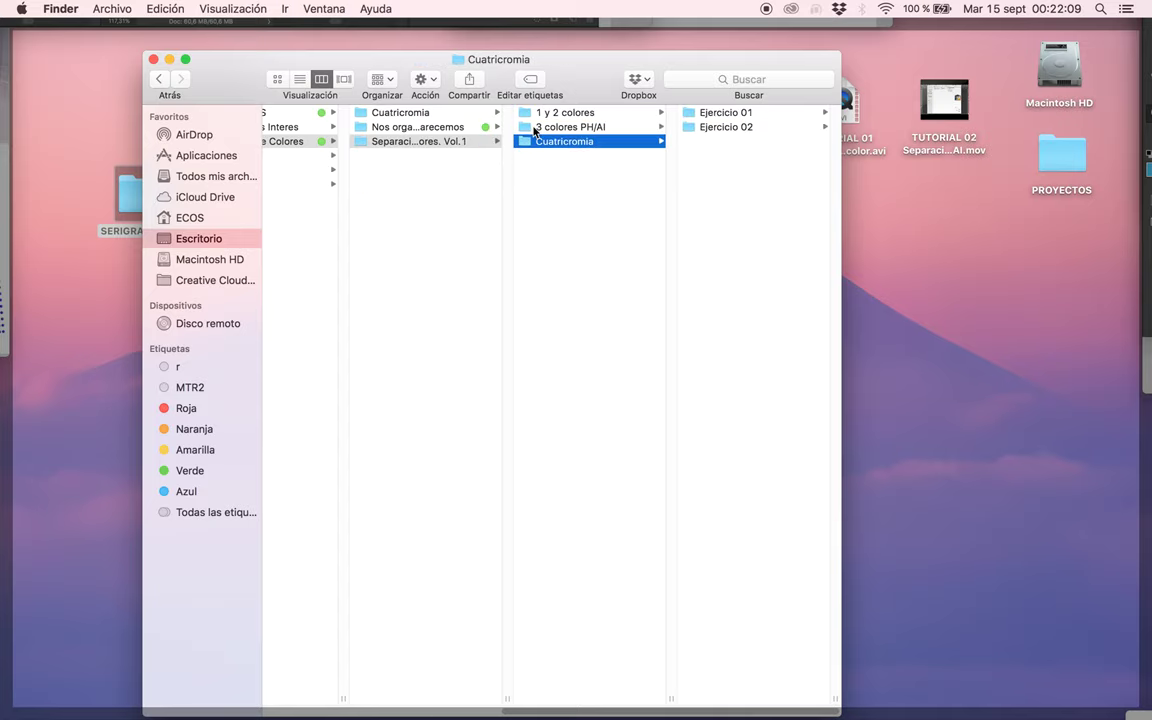
key(Right)
key(Right)
key(Down)
key(Down)
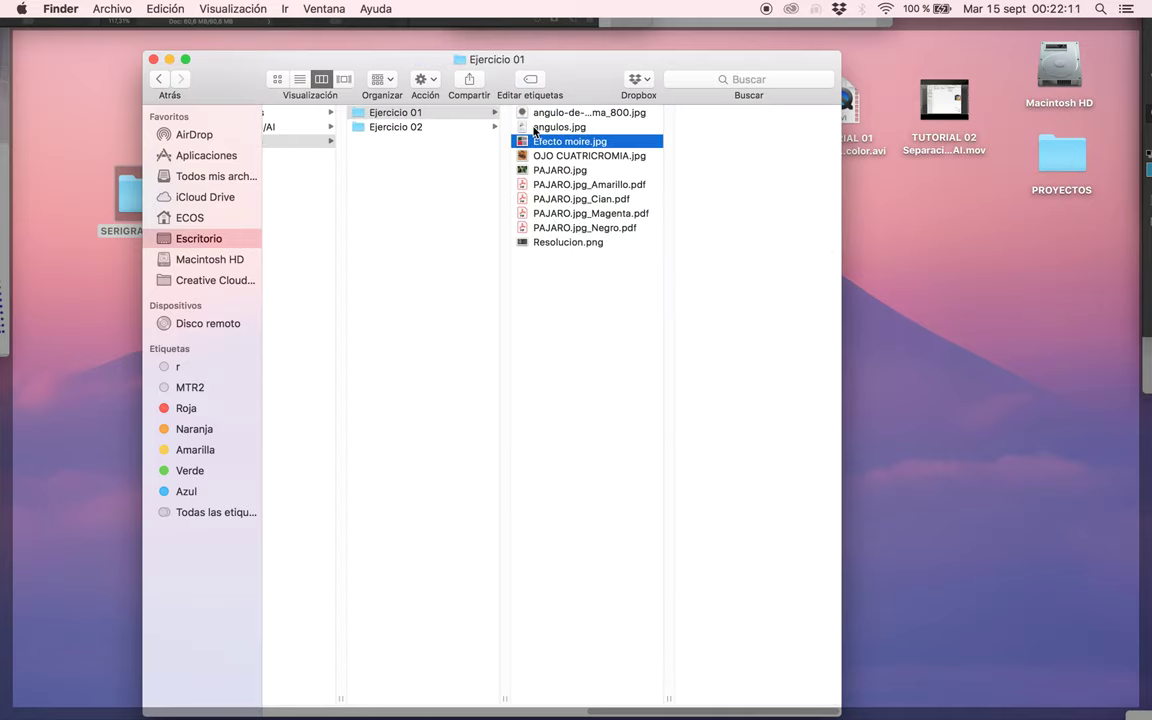
key(Down)
key(Down)
- Drag PAJARO.jpg onto Photoshop to open it and zoom in on the bird
mouse_move(555, 181)
mouse_down()
mouse_move(463, 688)
mouse_move(527, 676)
mouse_up()
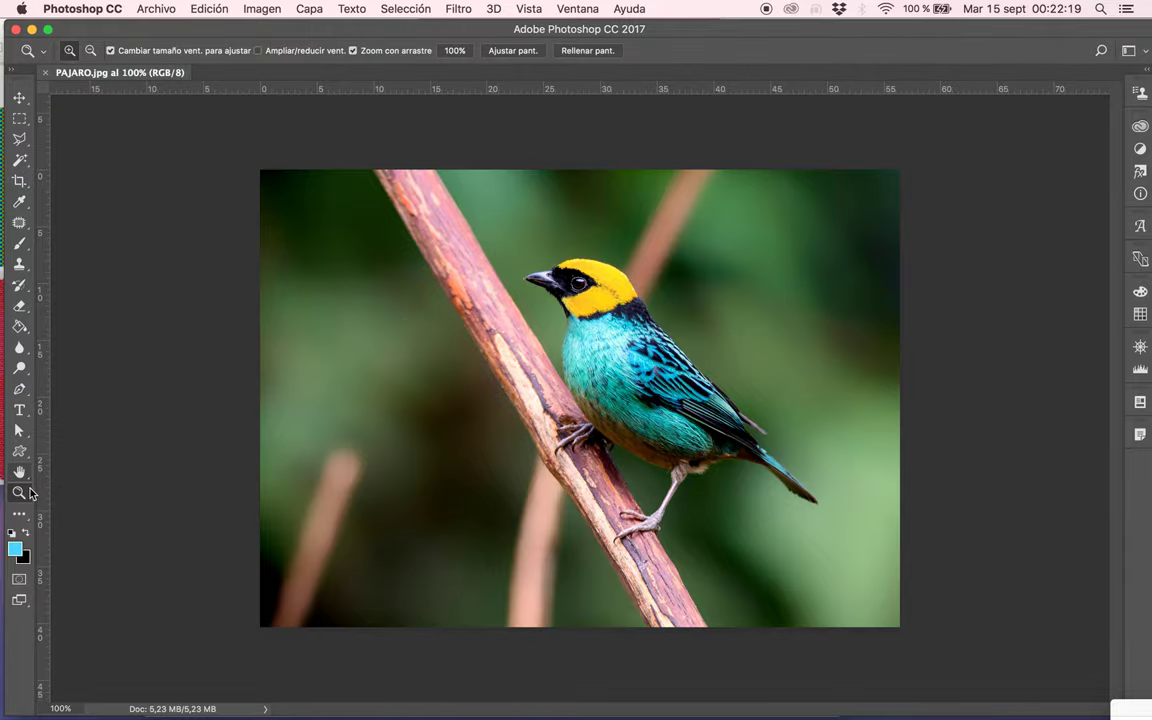
click(623, 383)
click(623, 383)
- Bring the OJO CUATRICROMIA example, then the angulo-de-trama_800.jpg screen-angle diagram, to the front
key(ctrl+Up)
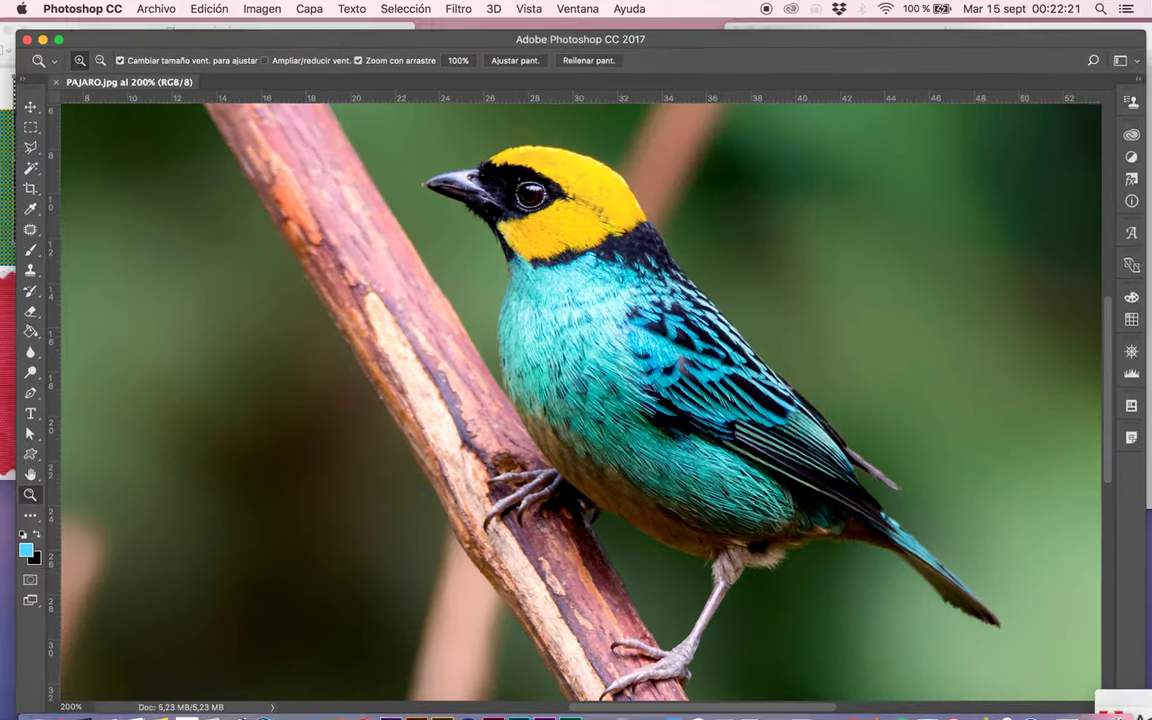
click(960, 567)
key(ctrl+Up)
click(814, 262)
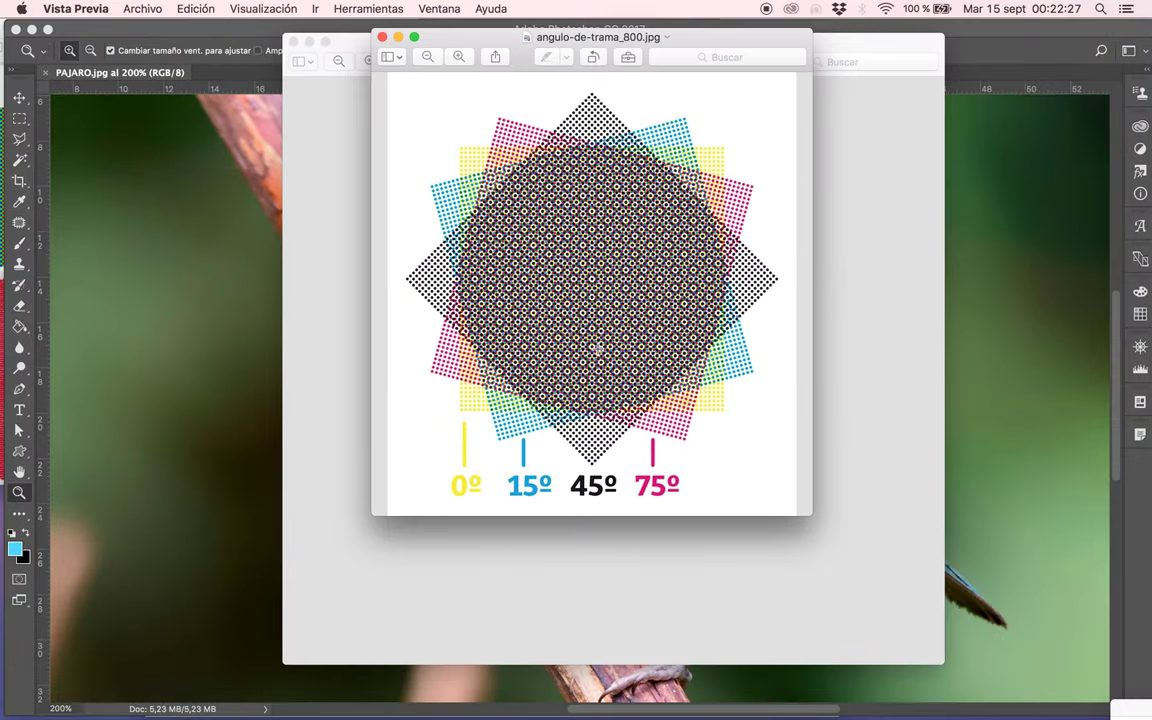
- Move the angulo-de-trama_800.jpg diagram window left and enlarge it
drag(491, 36, 378, 28)
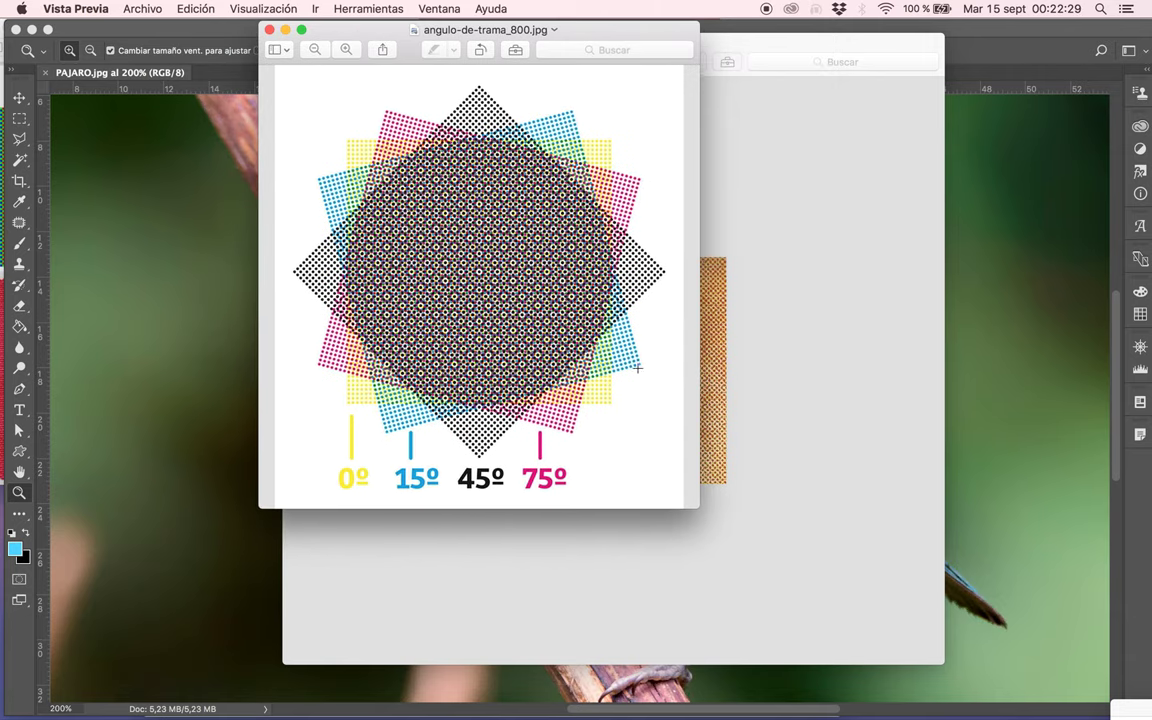
drag(698, 518, 1012, 688)
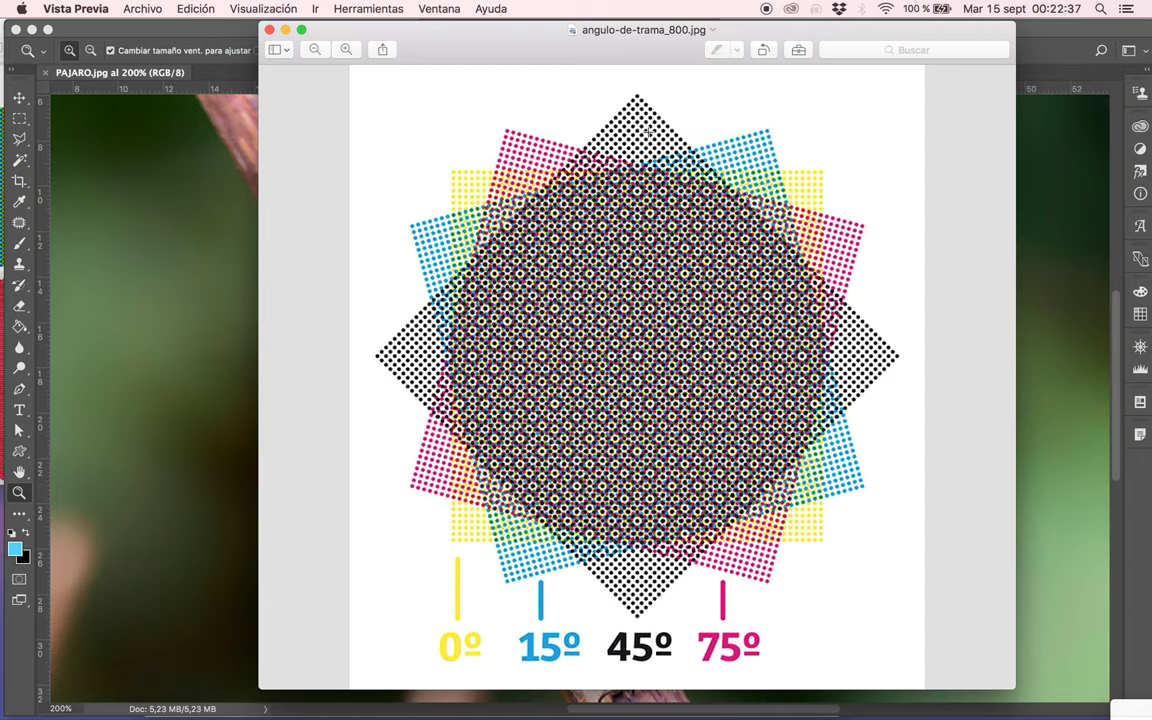
drag(598, 28, 487, 26)
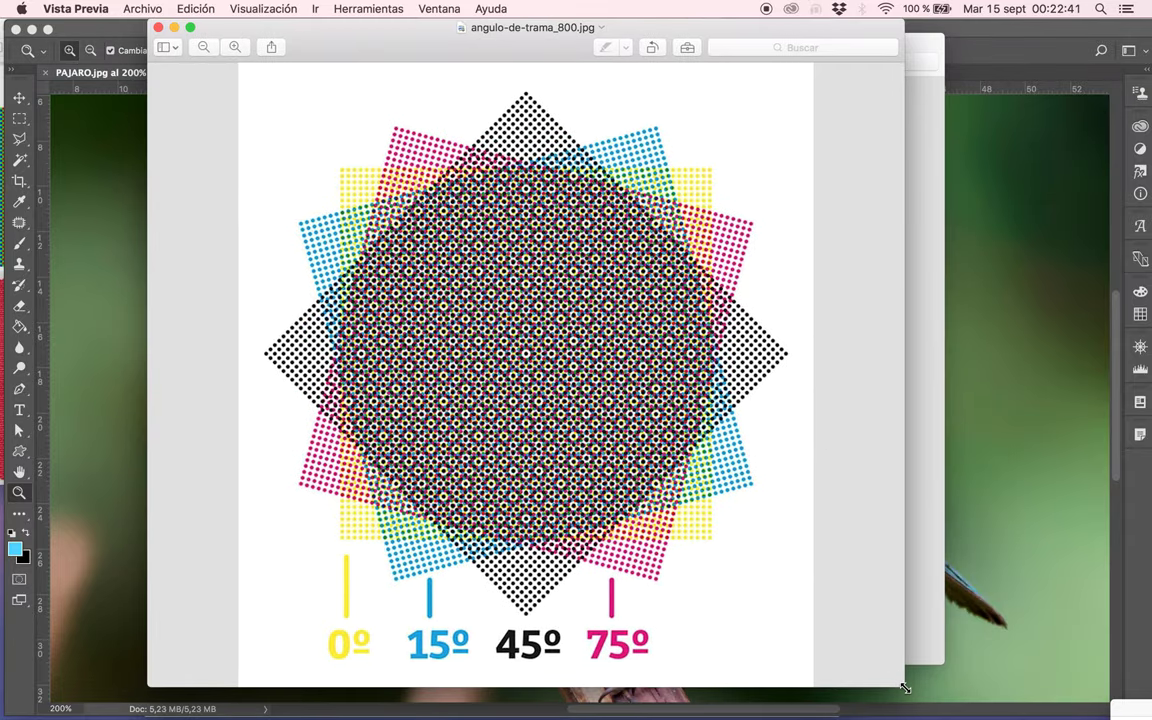
drag(904, 687, 976, 700)
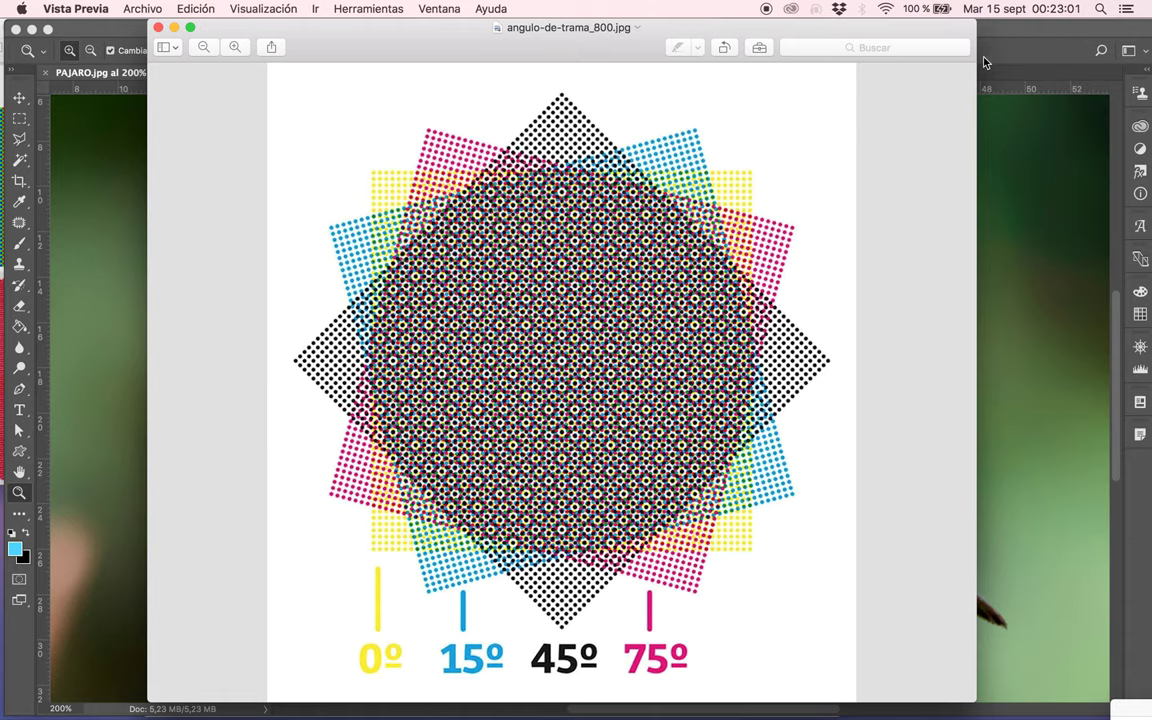
- Bring up Efecto moire.jpg, enlarge its window and shift it aside to expose Photoshop
click(1013, 35)
key(ctrl+Up)
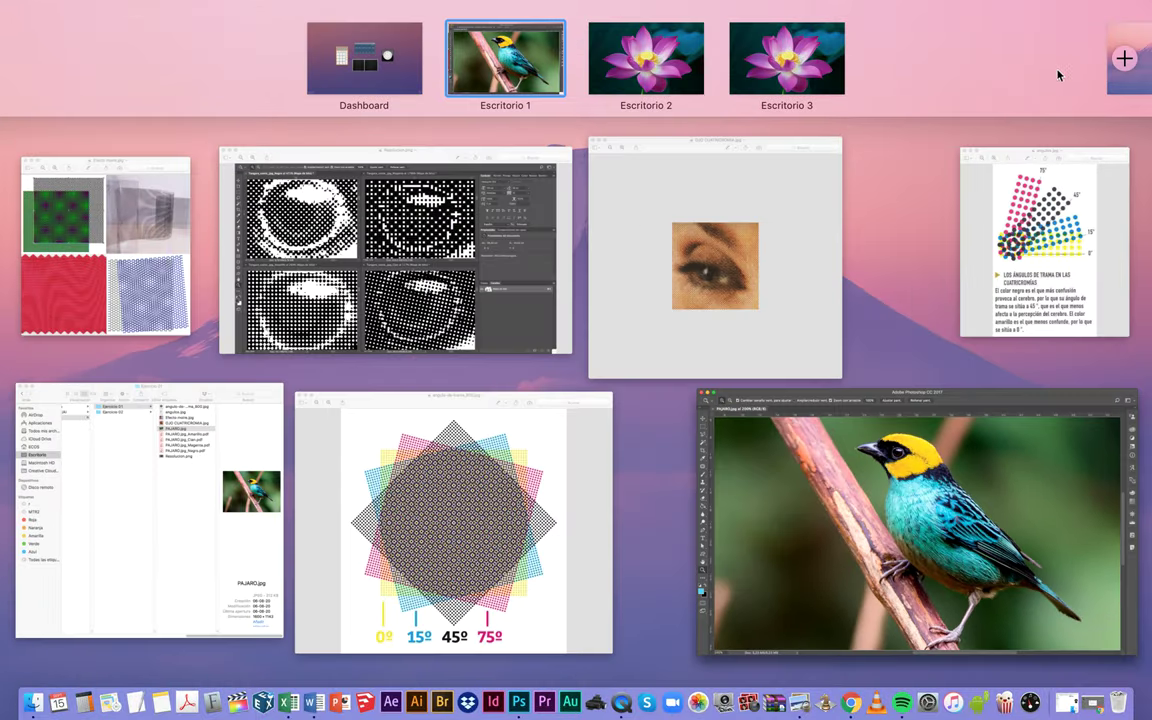
click(119, 298)
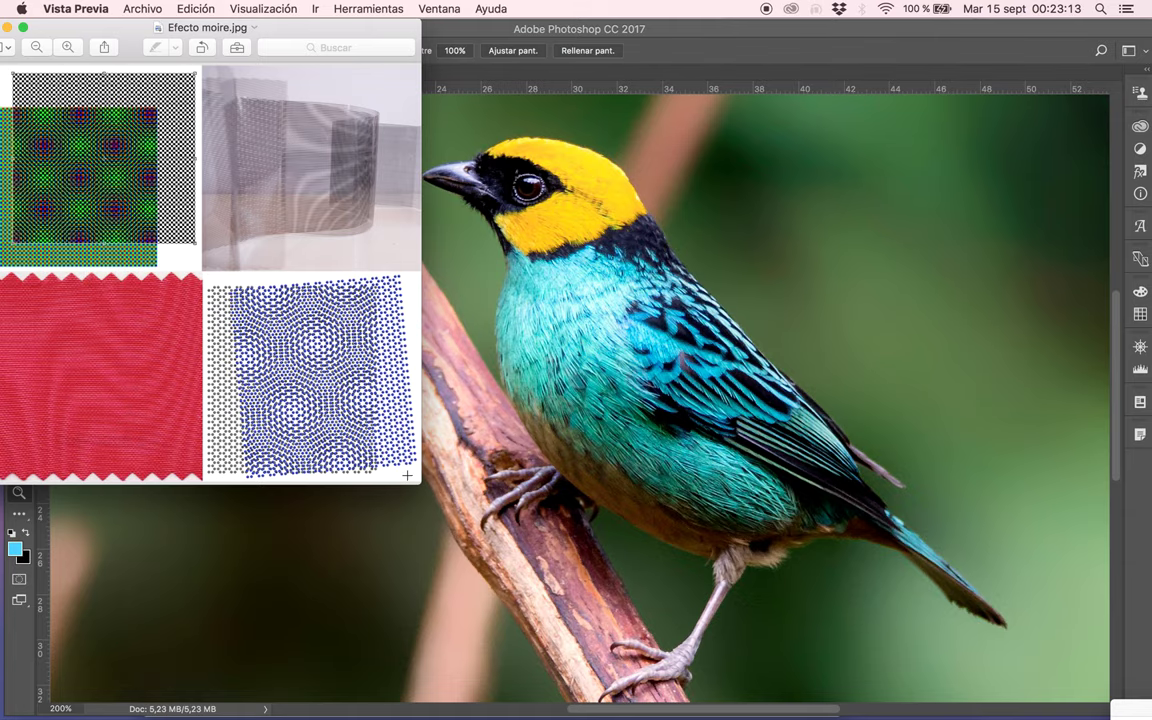
drag(420, 482, 488, 520)
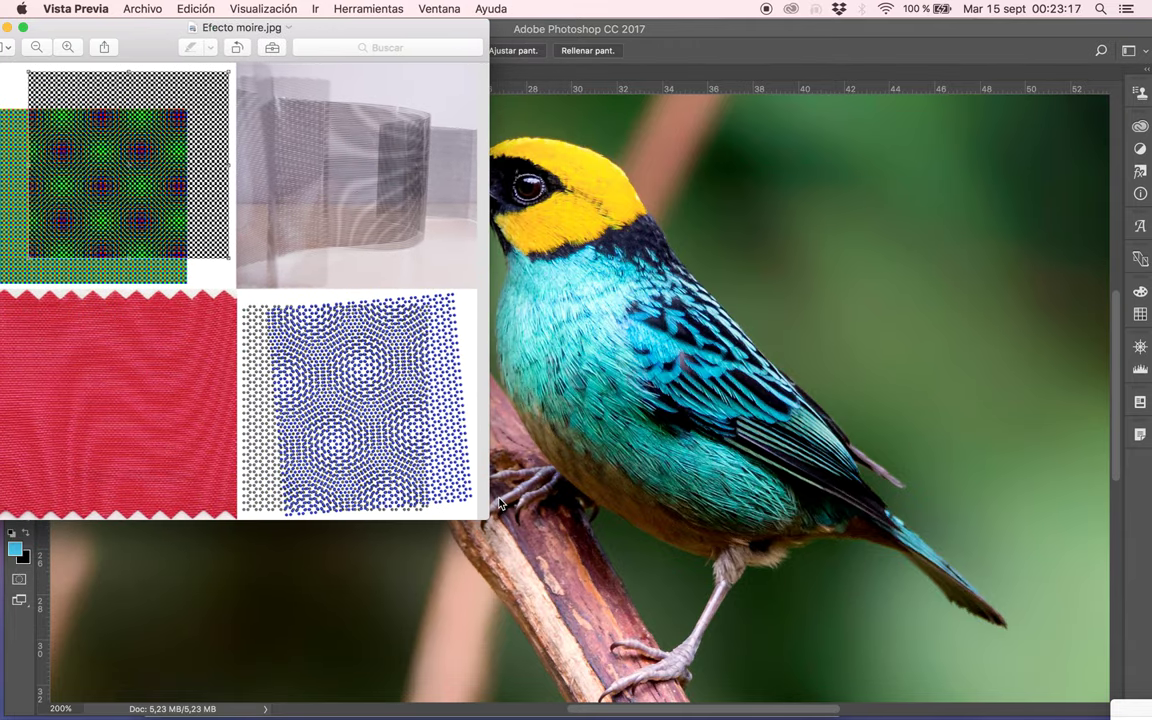
mouse_move(133, 30)
mouse_down()
mouse_move(219, 51)
mouse_move(253, 80)
mouse_move(224, 77)
mouse_up()
- Close the Efecto moire, screen-angle and OJO CUATRICROMIA images and return to PAJARO.jpg
click(89, 76)
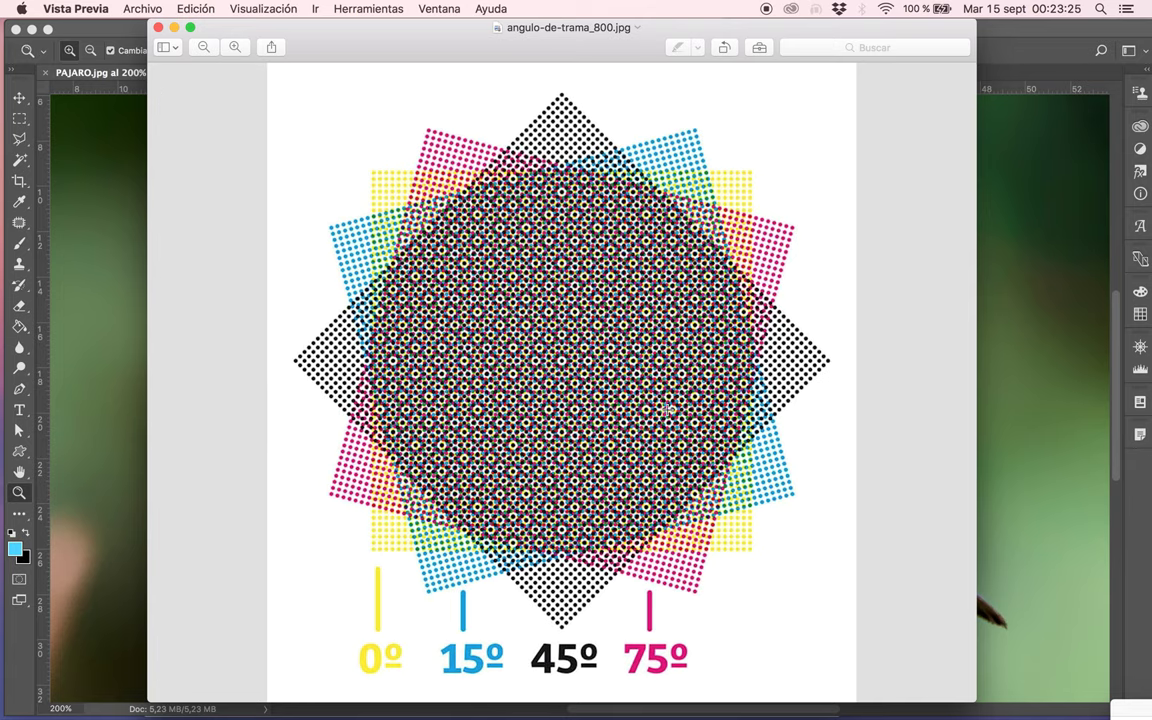
drag(432, 33, 436, 20)
click(156, 27)
click(294, 42)
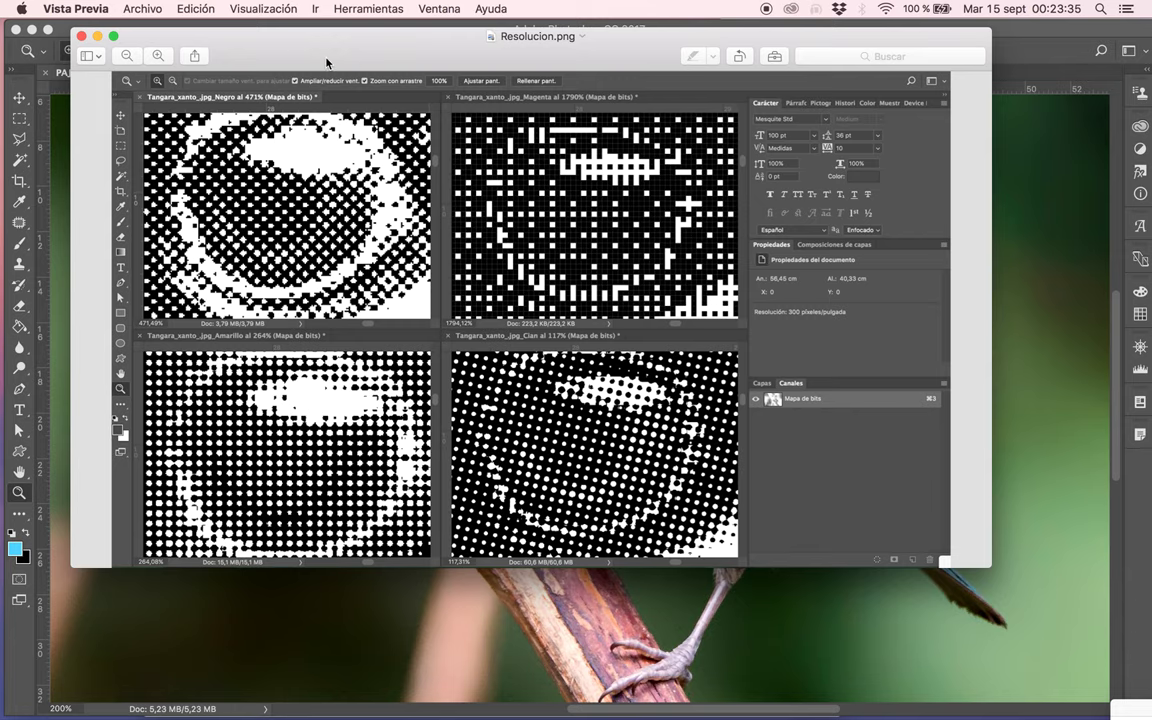
click(1045, 175)
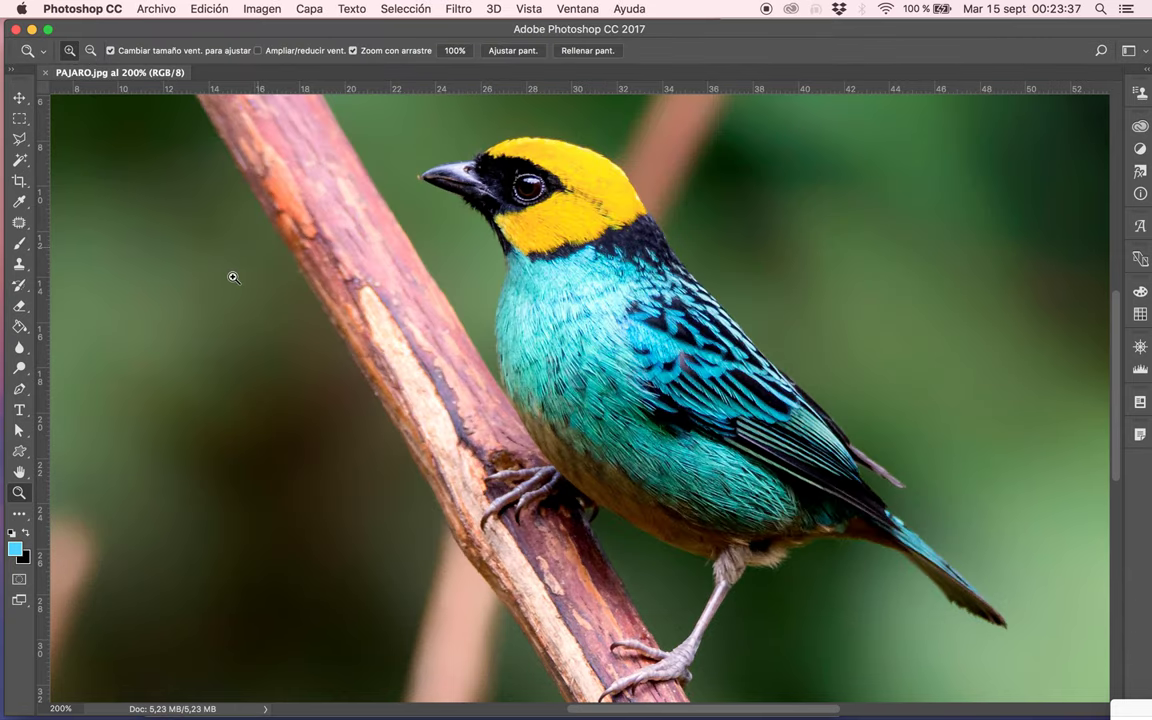
- Convert PAJARO.jpg to Color CMYK, zoom on the bird's breast, and show the Capas panel
click(252, 10)
mouse_move(268, 28)
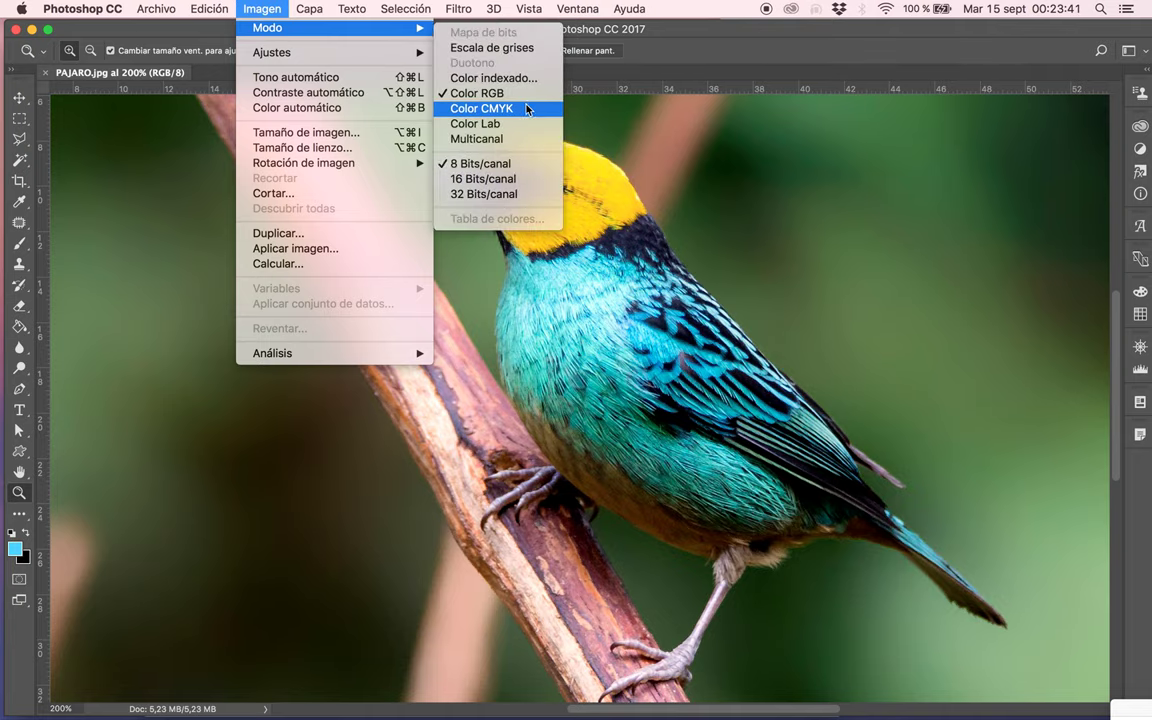
click(455, 107)
click(690, 294)
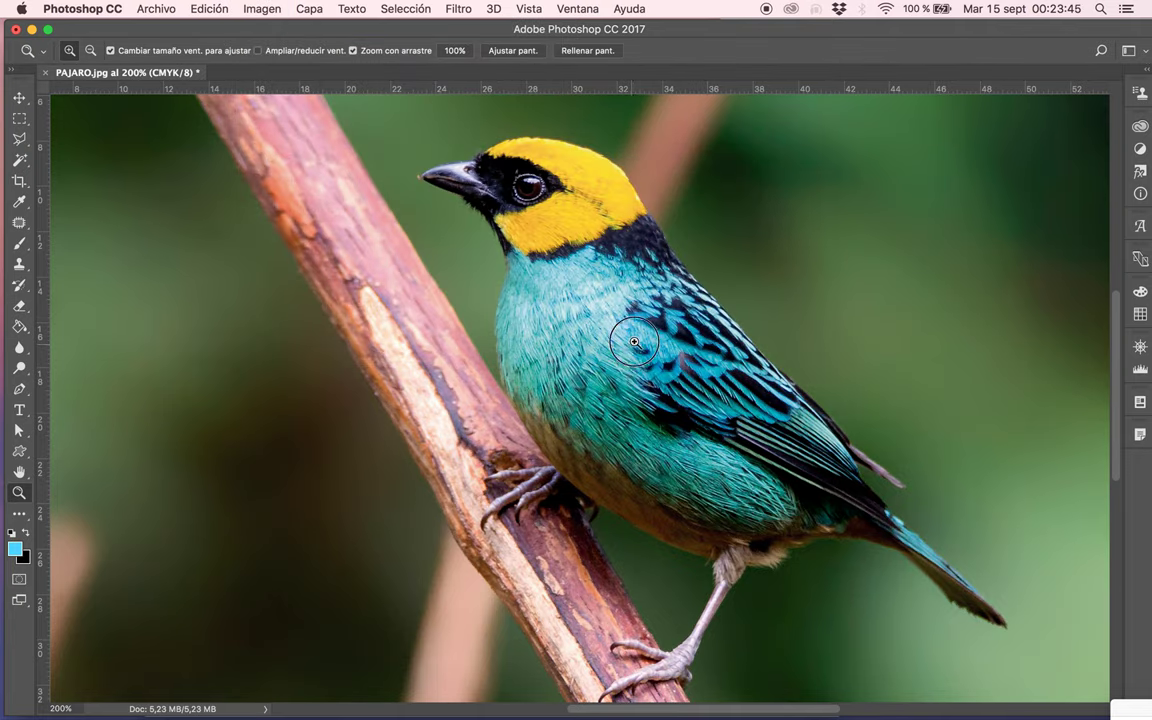
drag(572, 310, 637, 343)
mouse_move(540, 305)
mouse_down()
mouse_move(630, 303)
mouse_move(609, 321)
mouse_up()
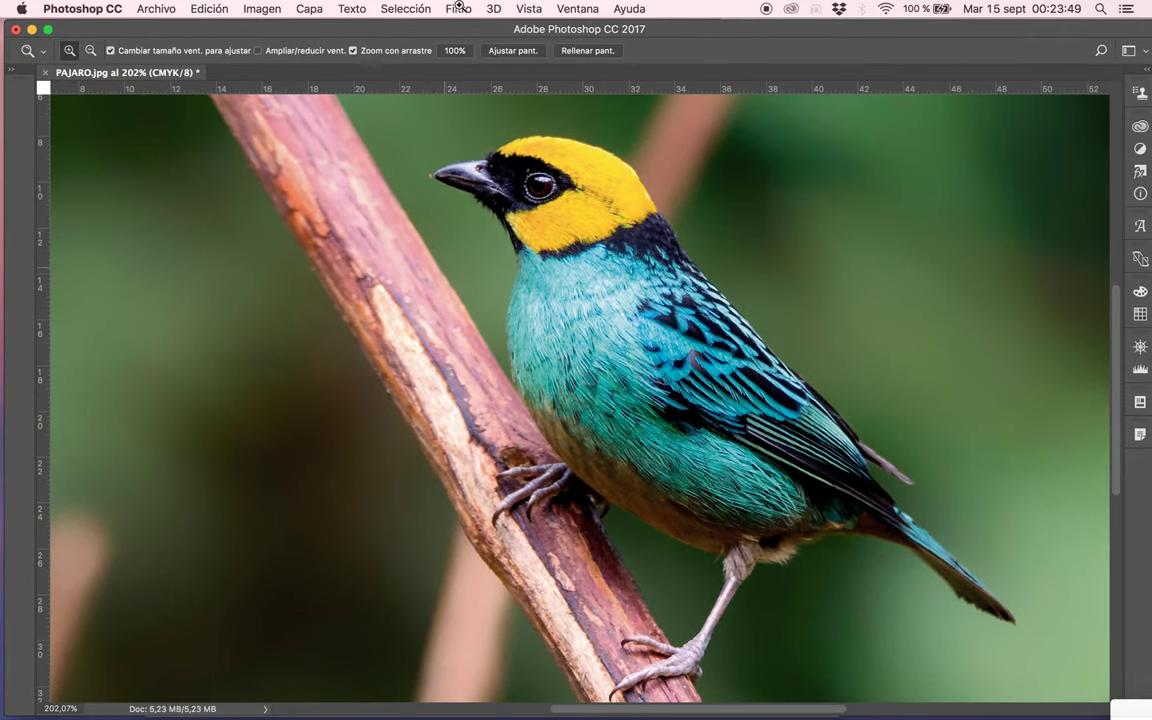
click(578, 9)
click(625, 184)
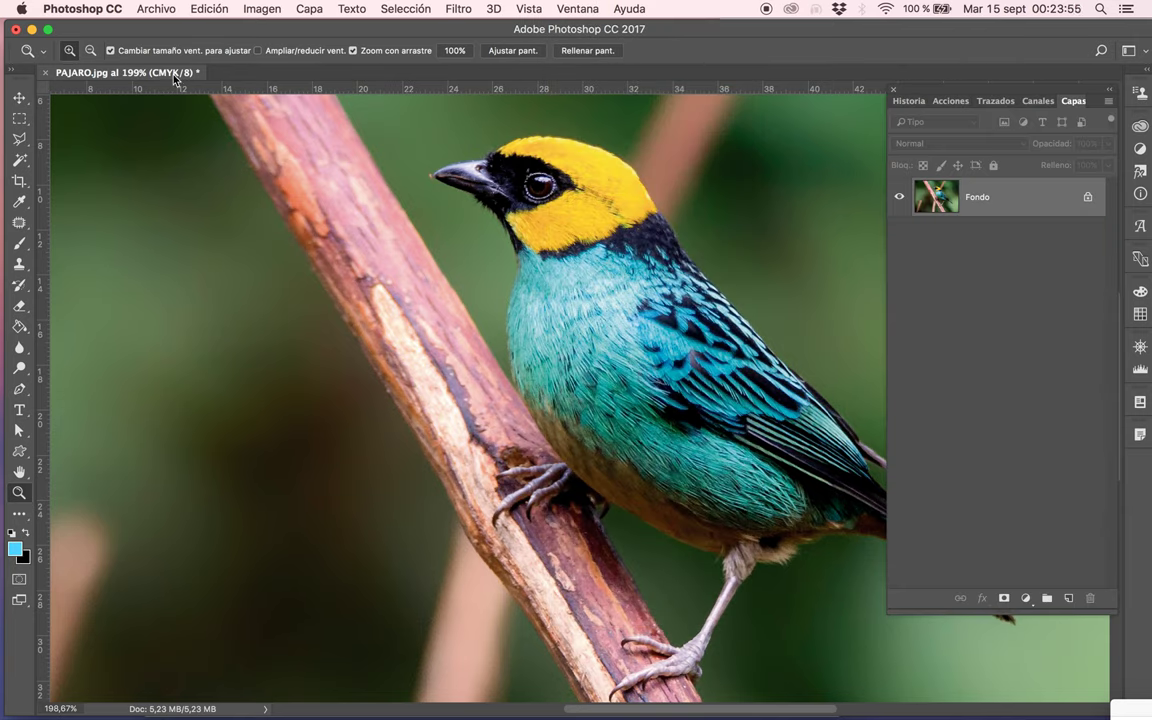
- In Canales, hide Cian, Magenta and Amarillo to see Negro alone, then restore Cian and Magenta
click(1040, 103)
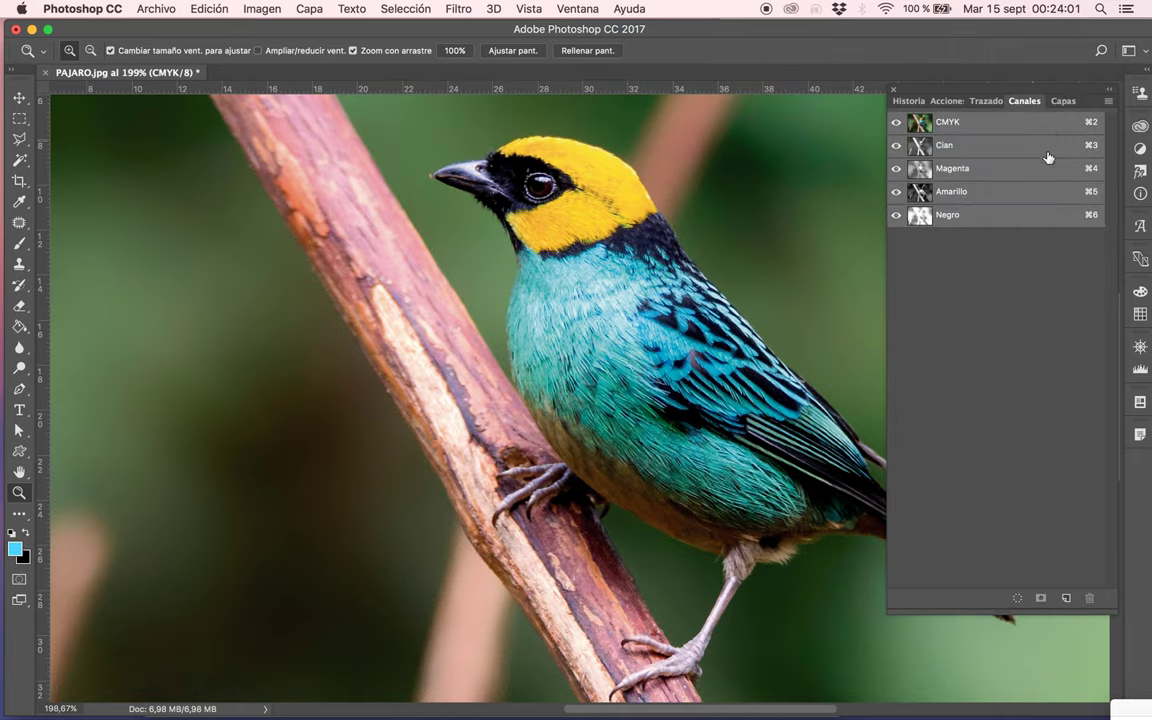
click(896, 145)
click(896, 168)
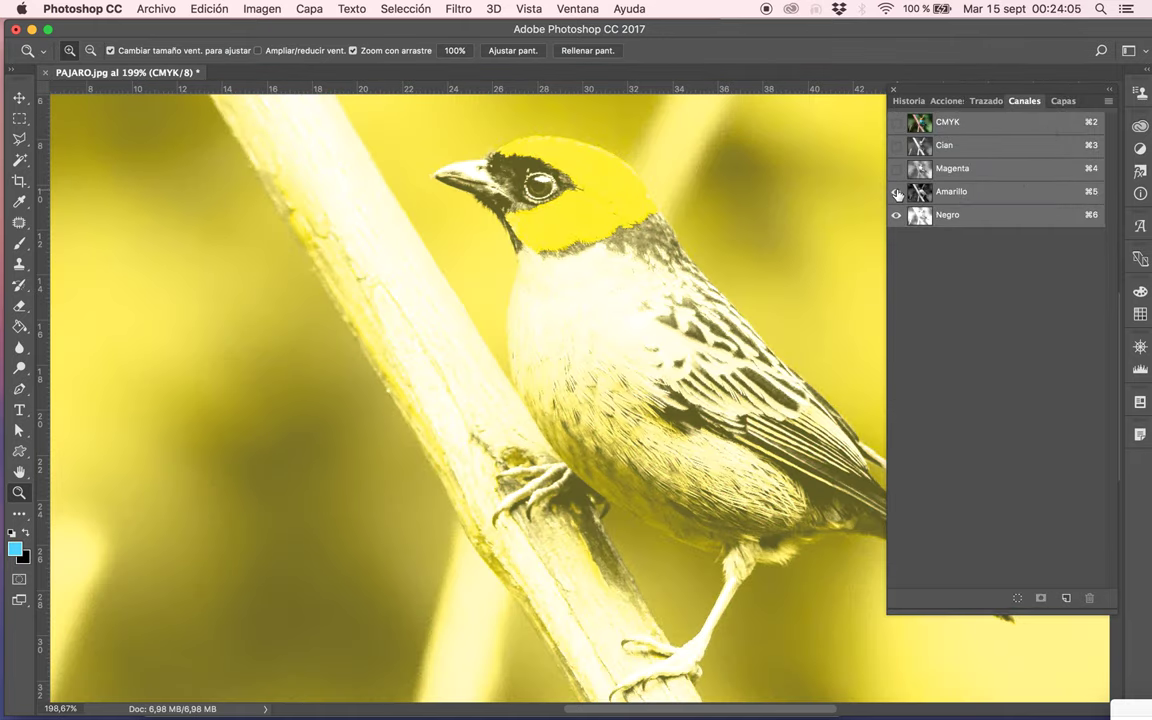
click(896, 191)
click(896, 145)
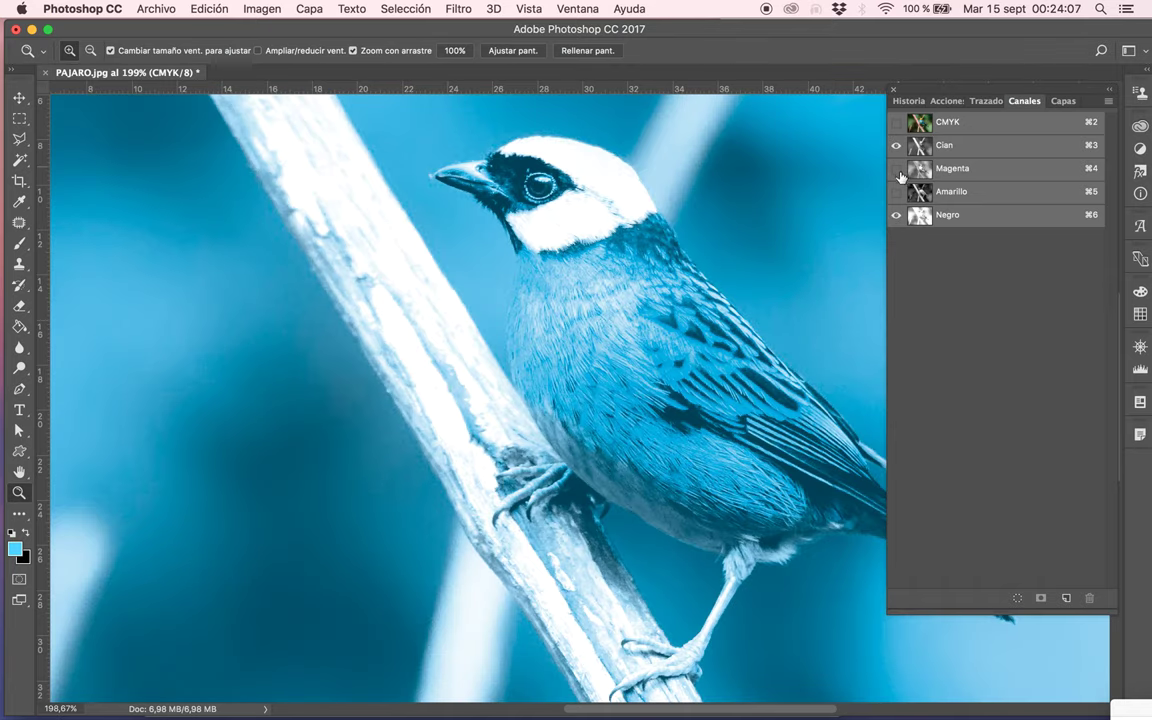
click(896, 168)
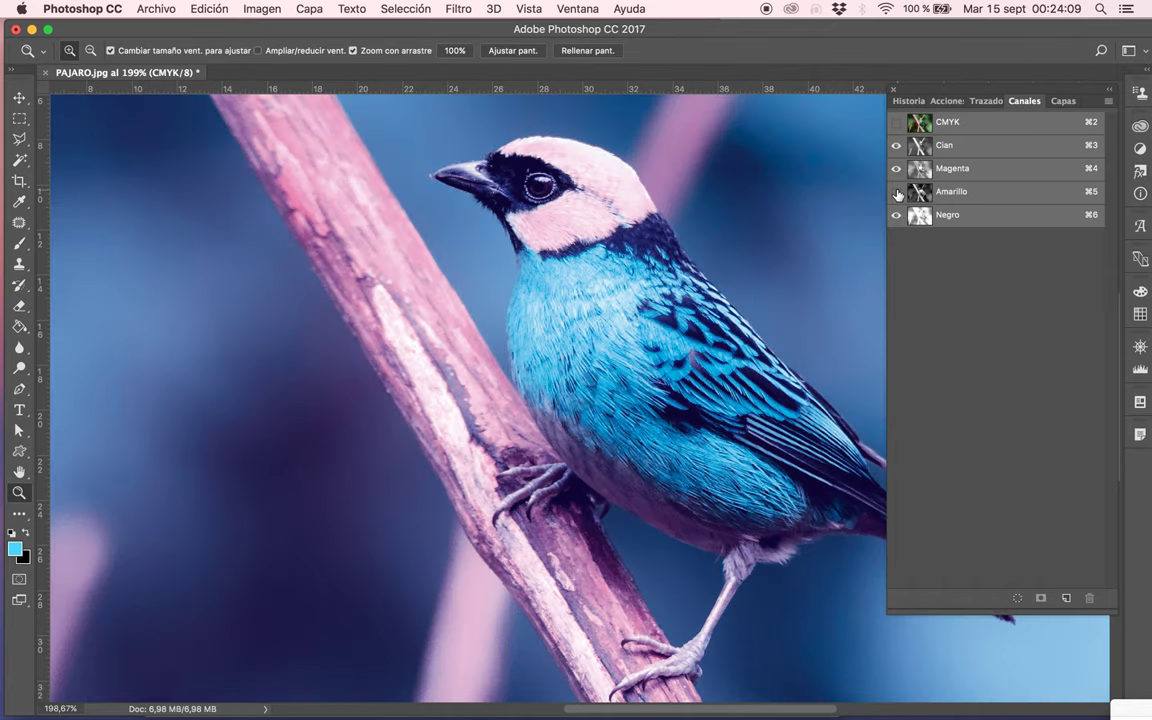
click(896, 191)
- Hide Amarillo, Magenta and Cian again, then turn all three back on for full CMYK
click(896, 191)
click(896, 168)
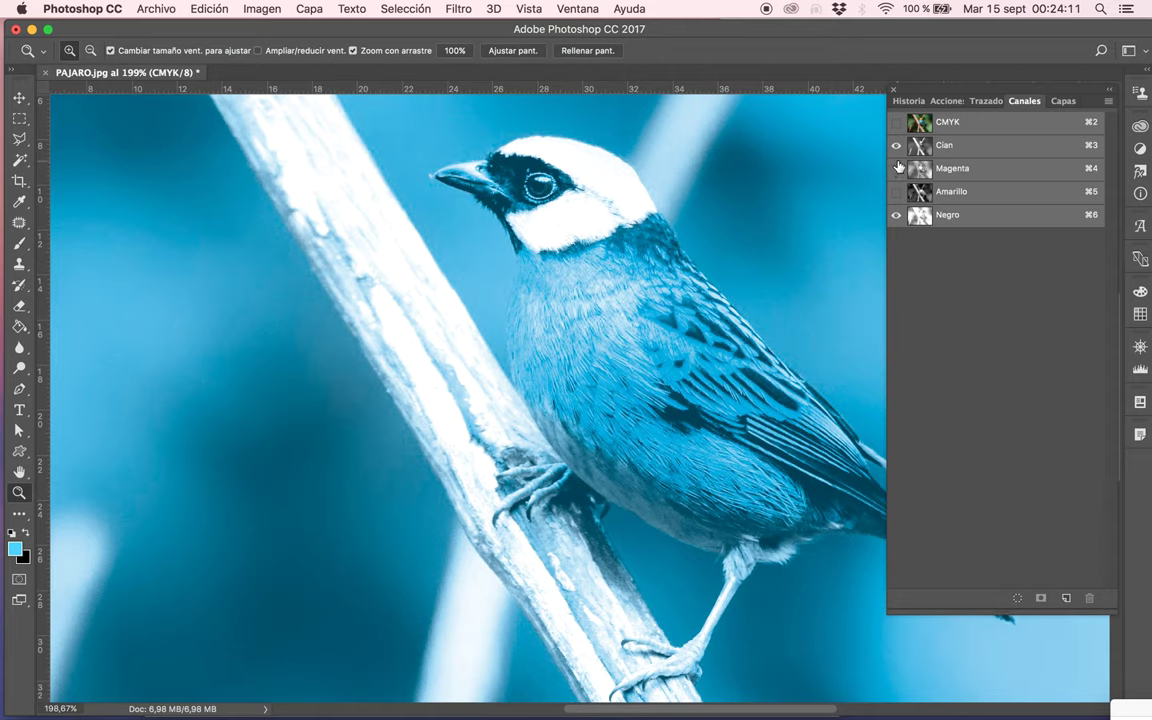
click(896, 145)
click(896, 145)
click(896, 168)
click(896, 191)
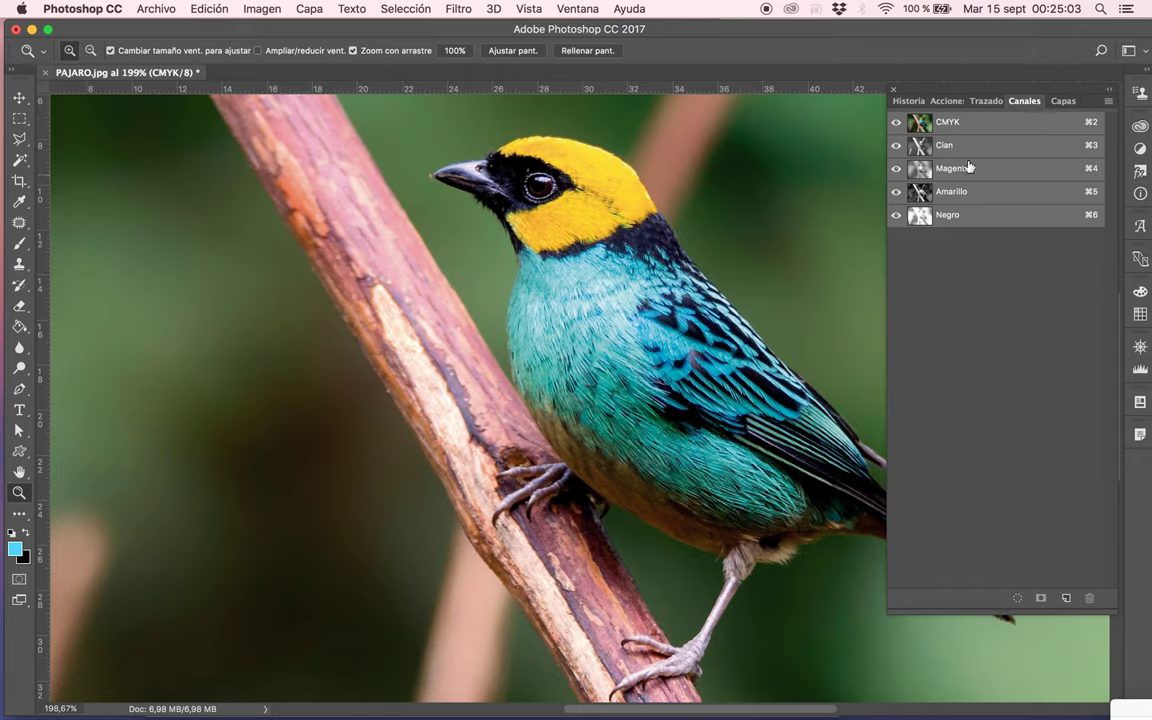
click(1108, 101)
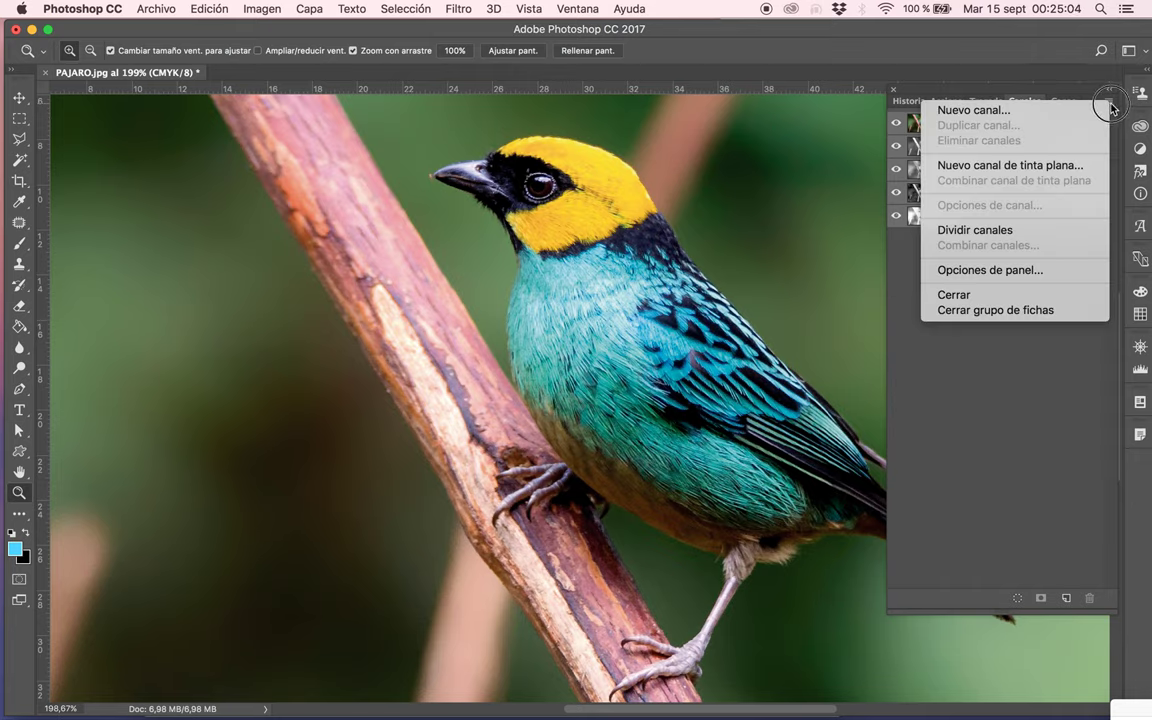
- Run Dividir canales and look through the resulting Amarillo, Magenta, Cian and Negro documents
click(995, 237)
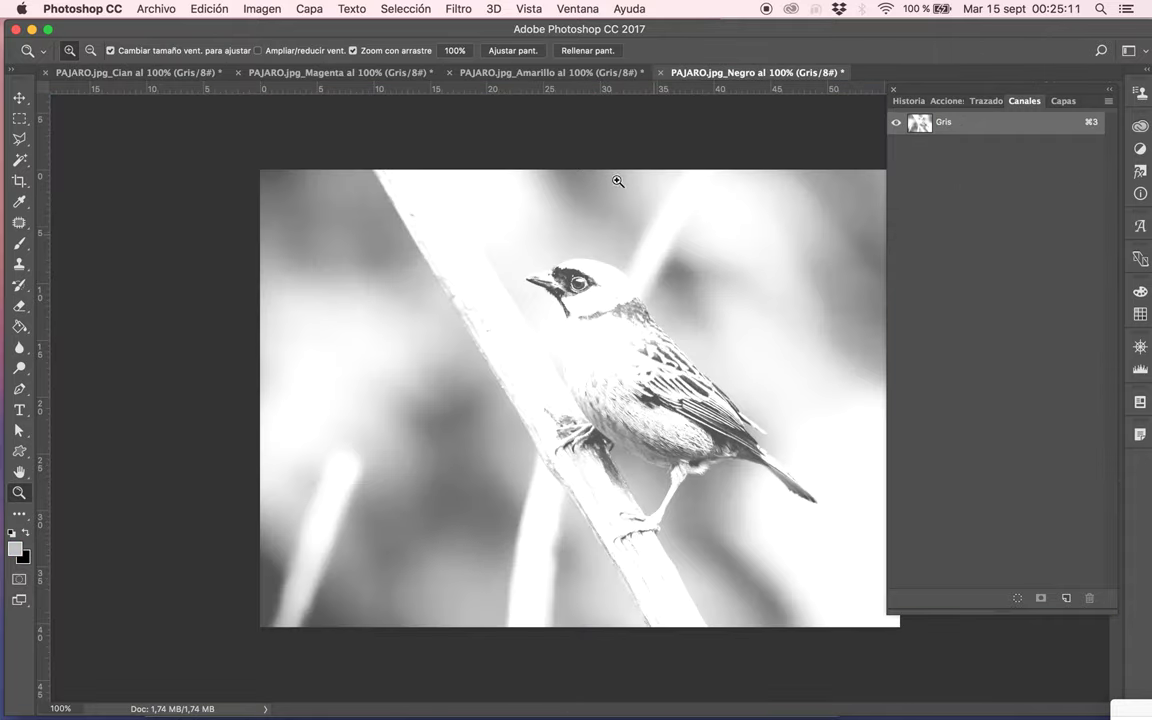
click(561, 76)
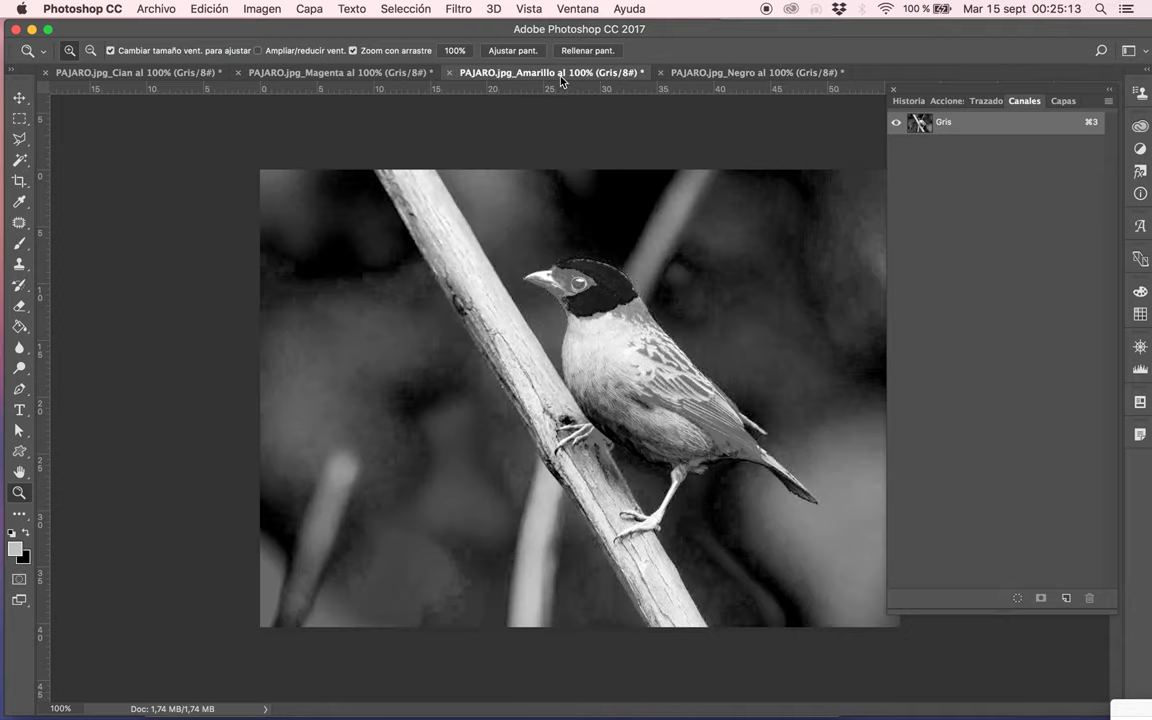
click(350, 74)
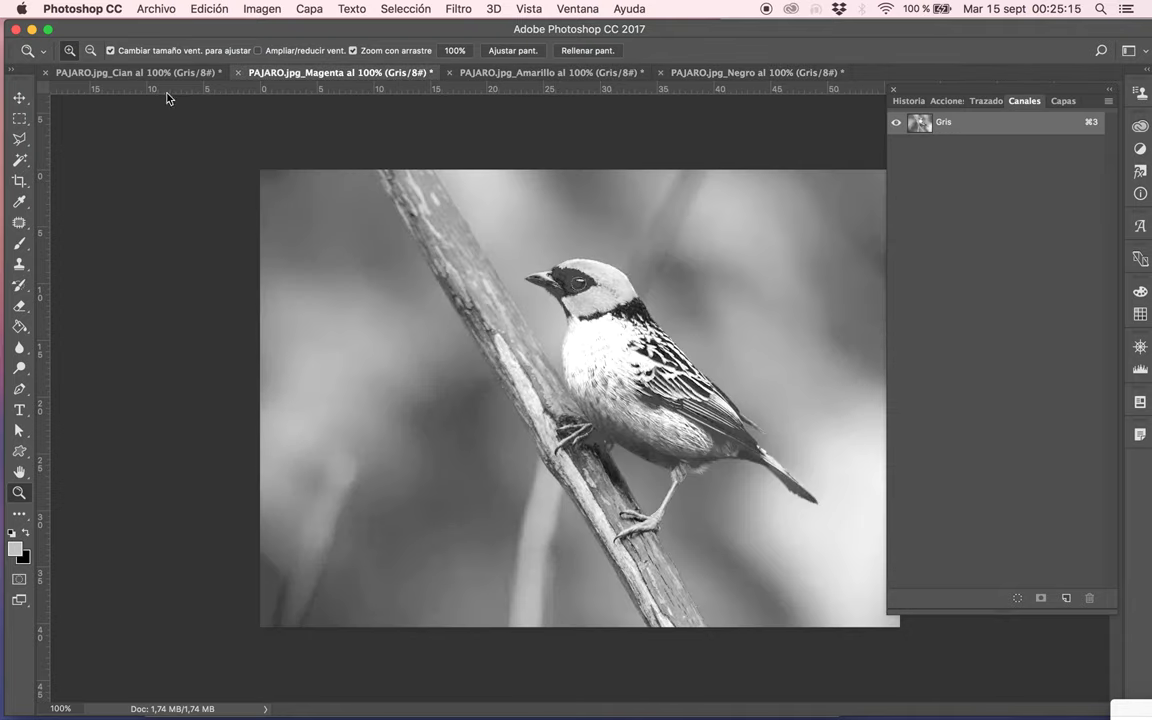
click(140, 72)
click(341, 72)
click(557, 76)
click(668, 72)
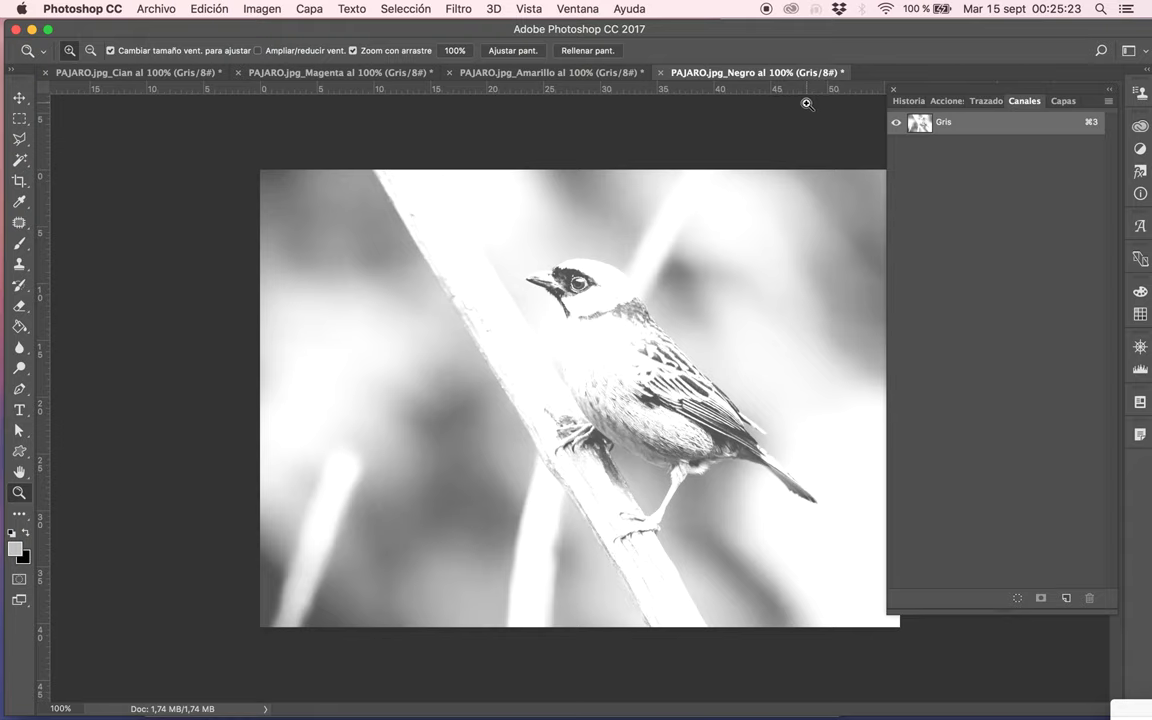
click(547, 78)
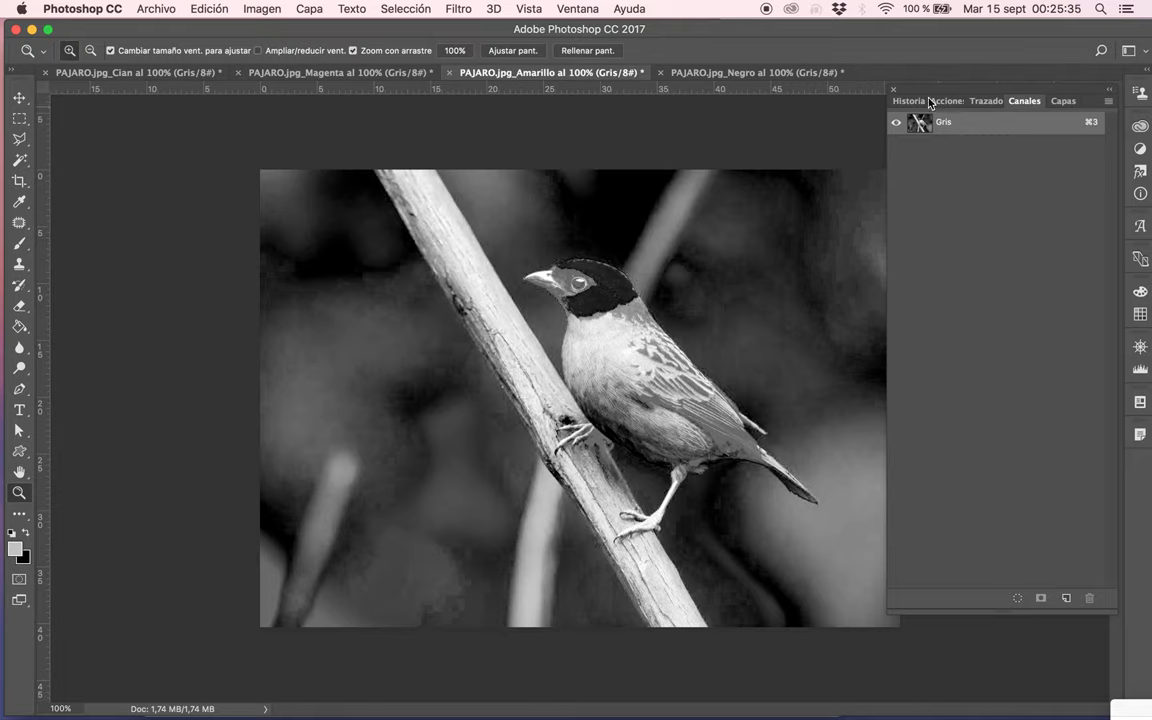
- Zoom in on the bird in the Negro channel document
click(19, 97)
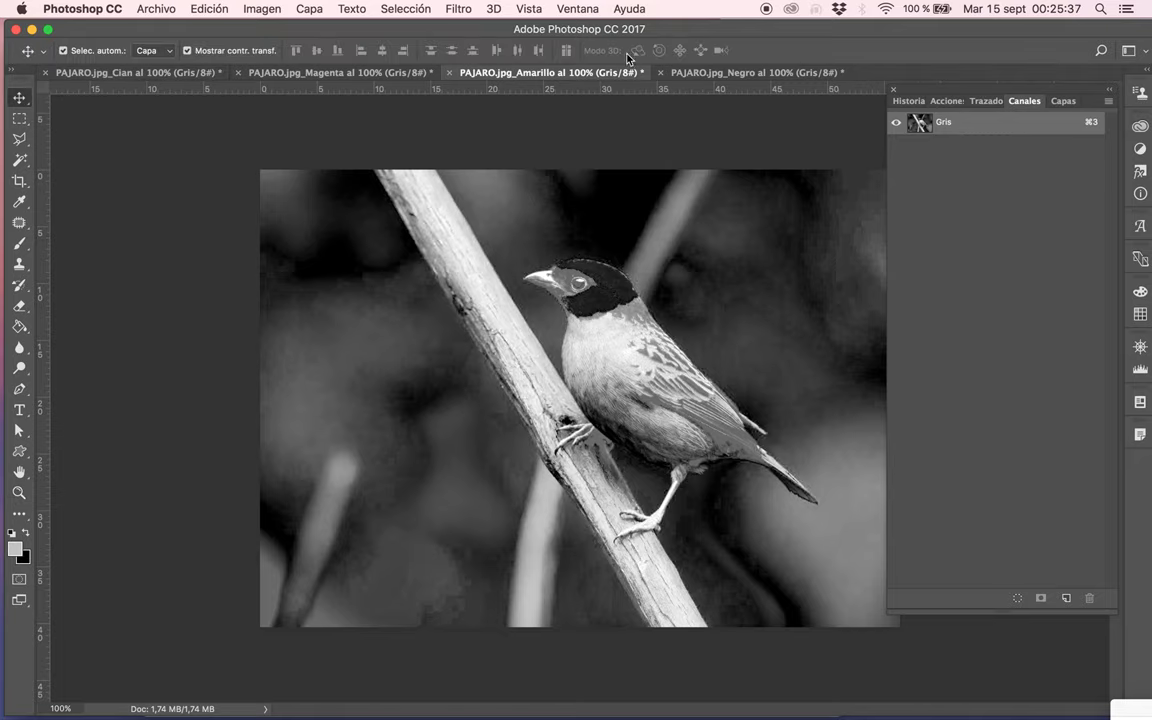
click(705, 72)
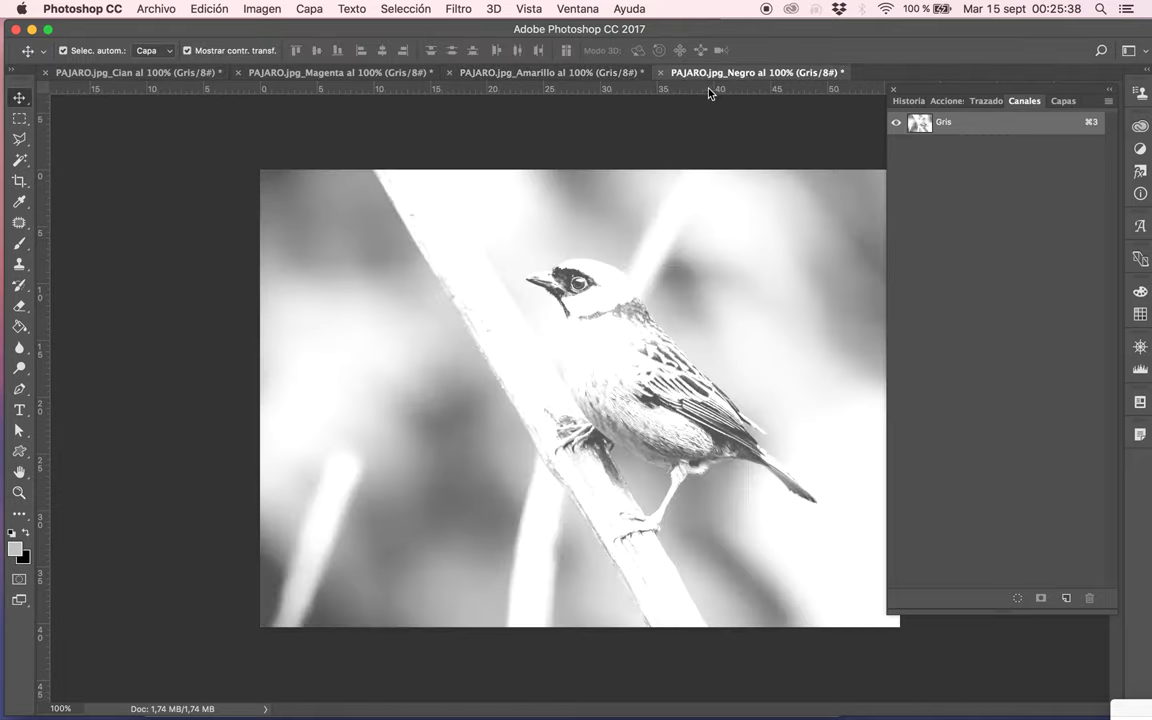
click(19, 492)
drag(640, 329, 702, 290)
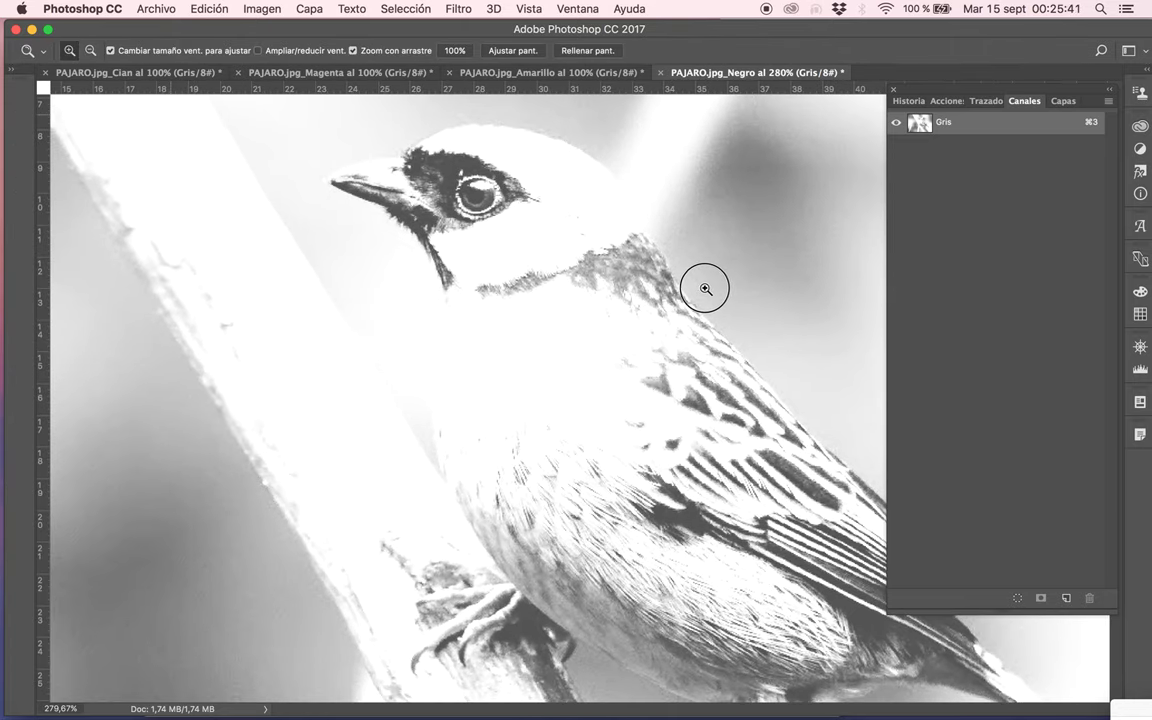
click(16, 100)
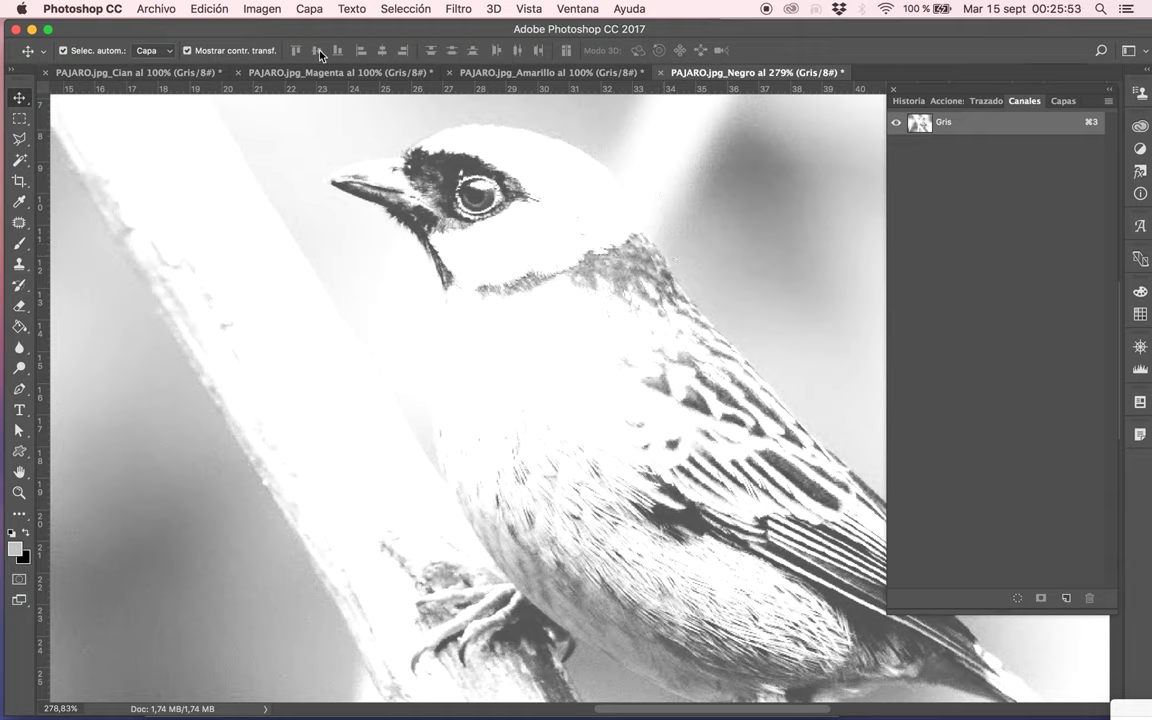
click(252, 10)
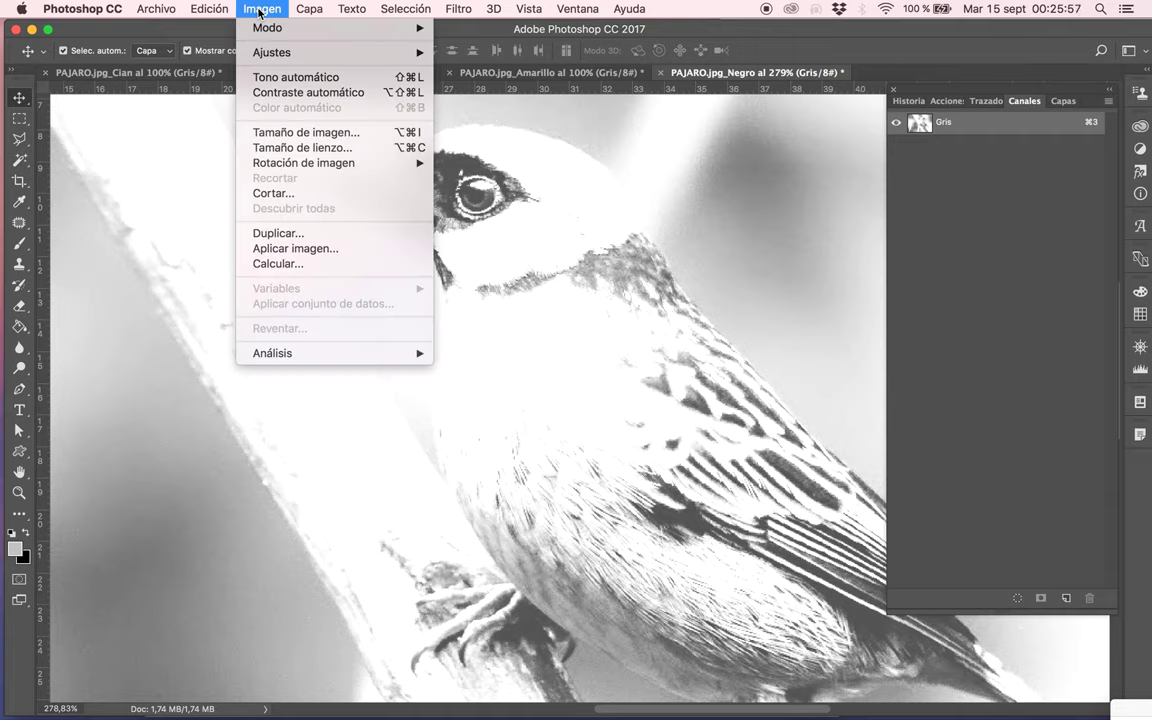
mouse_move(300, 28)
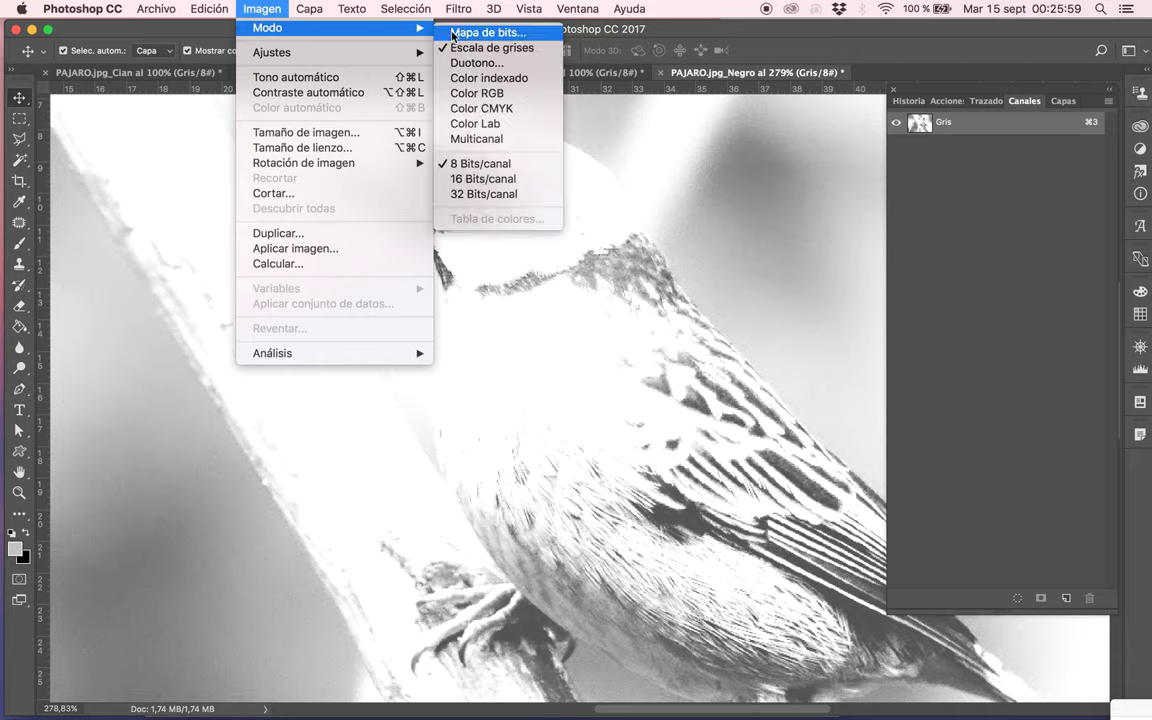
- Open Mapa de bits settings for Negro, checking 600 píxeles/pulgada output with Trama de semitonos
click(445, 31)
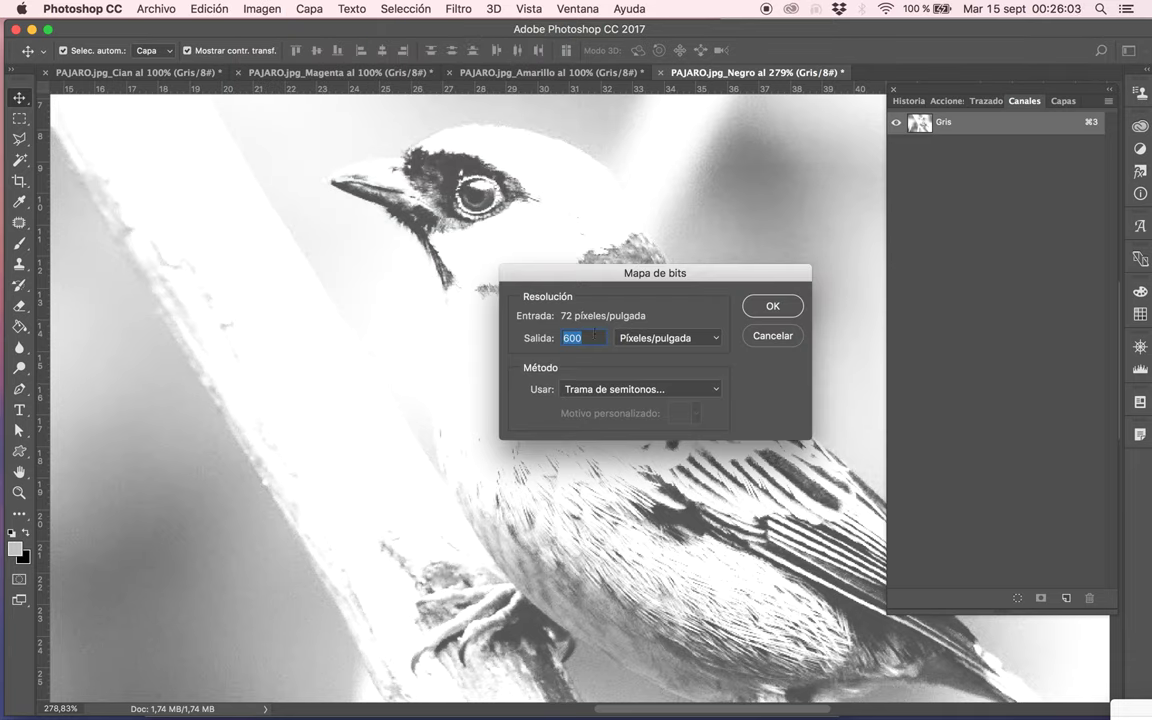
drag(748, 278, 668, 263)
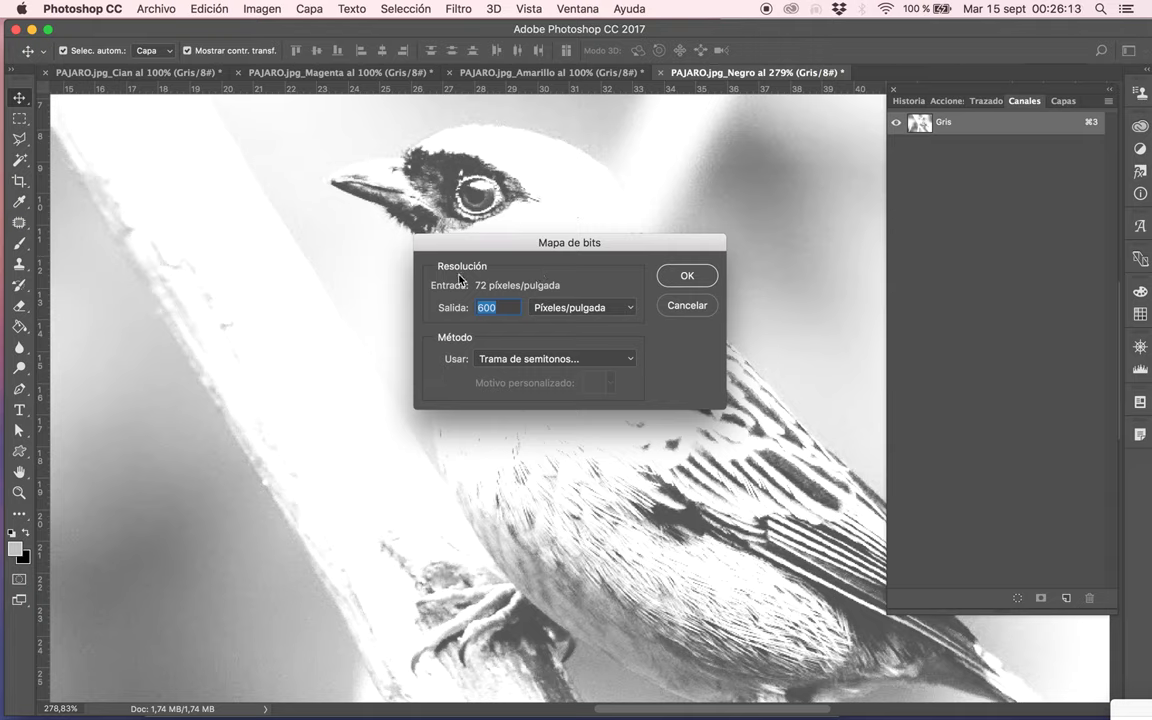
click(506, 302)
- Bring the Resolucion.png Preview window forward, enlarge it and position it over Photoshop
key(ctrl+Up)
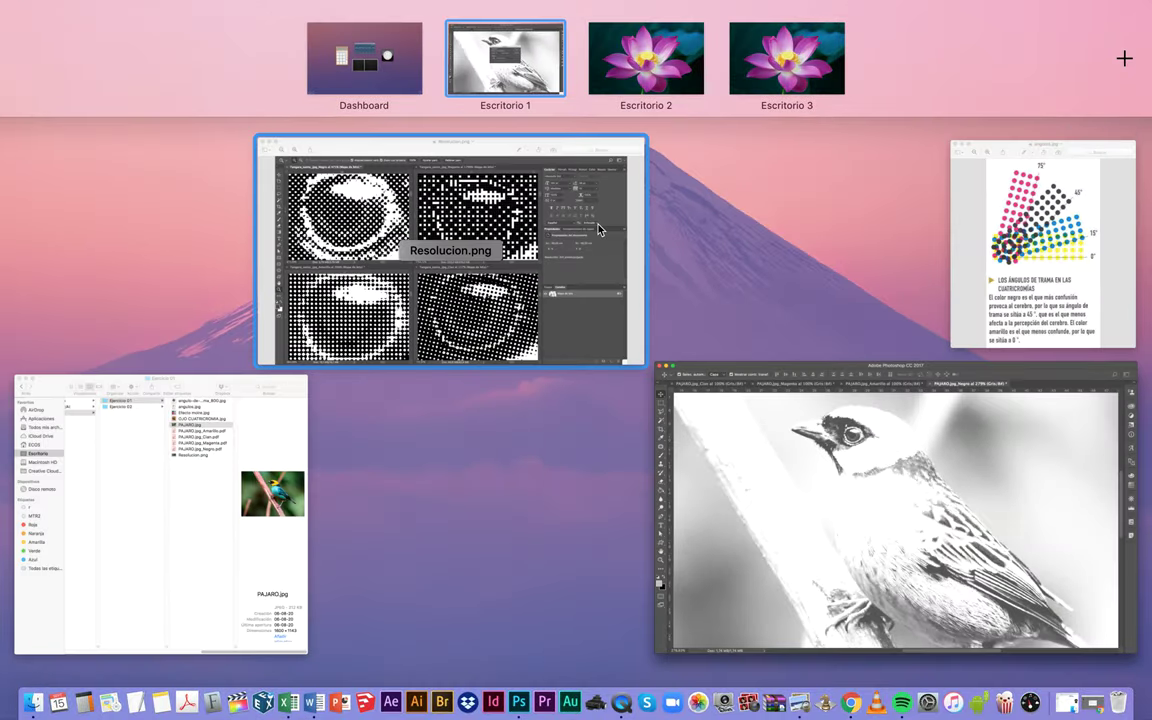
click(562, 264)
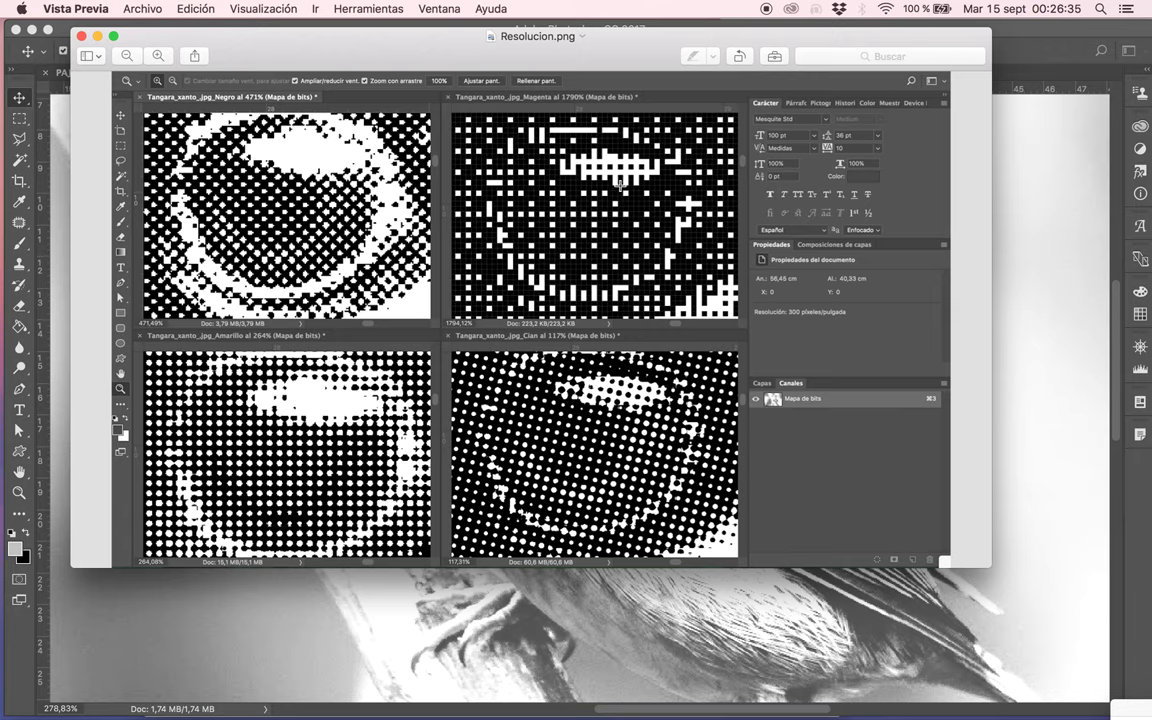
drag(990, 567, 1037, 666)
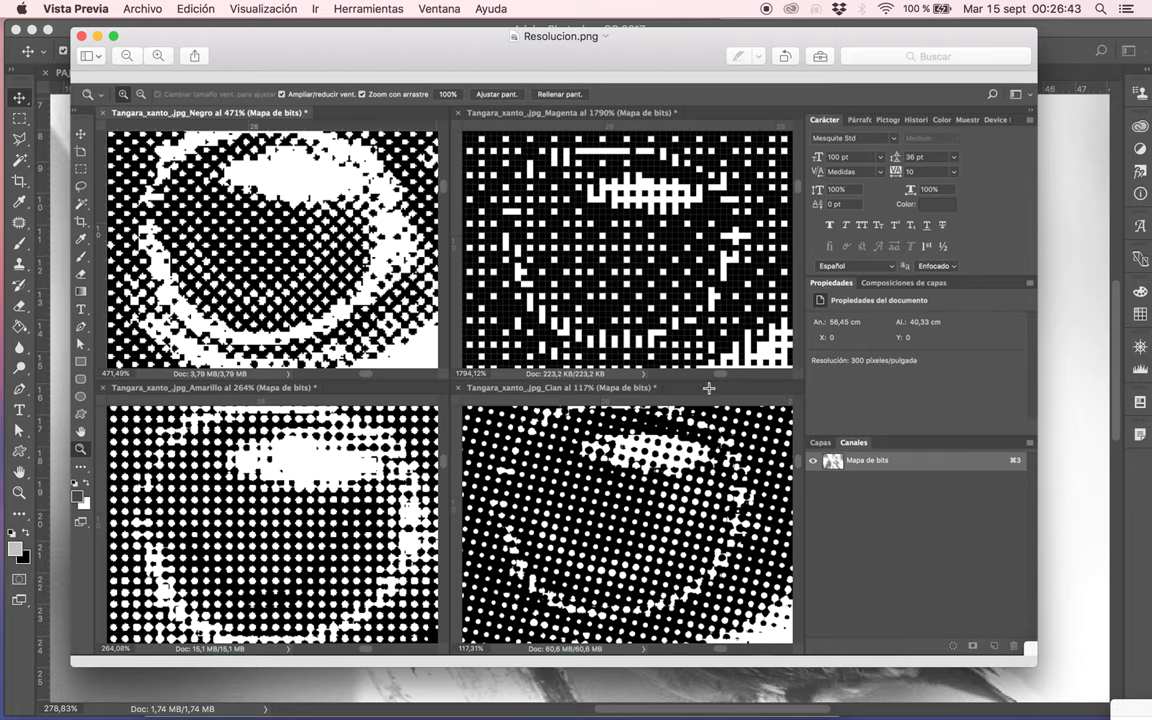
mouse_move(864, 36)
mouse_down()
mouse_move(698, 258)
mouse_move(767, 306)
mouse_up()
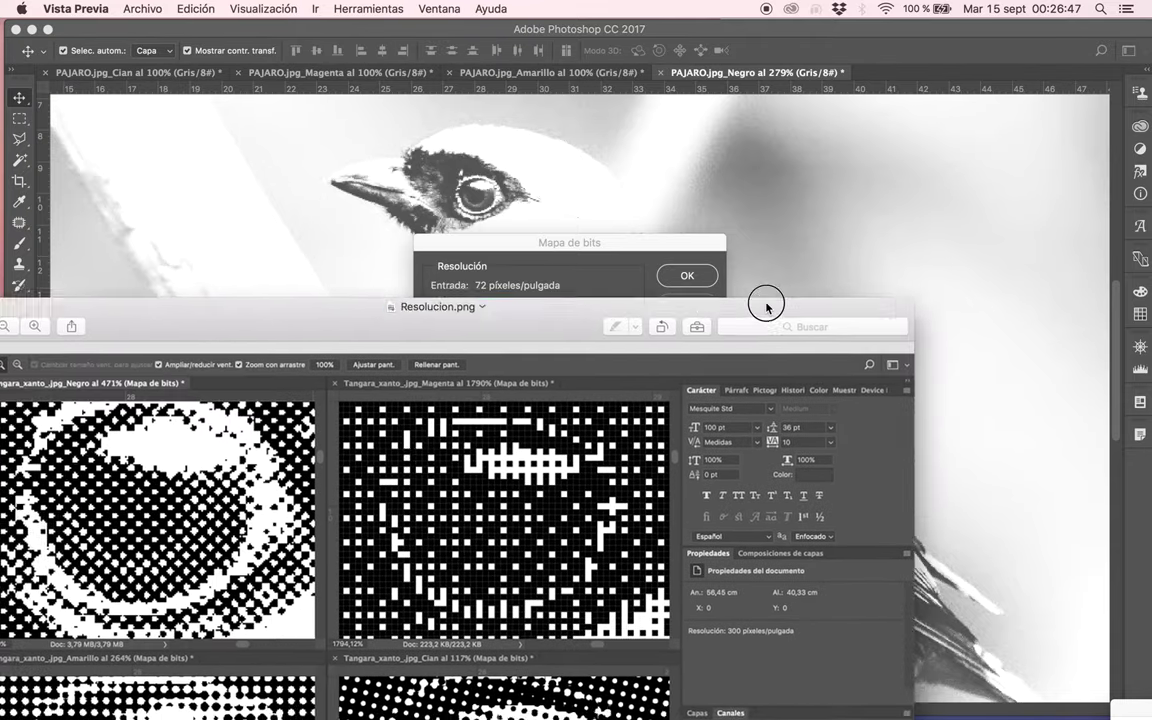
drag(767, 306, 920, 49)
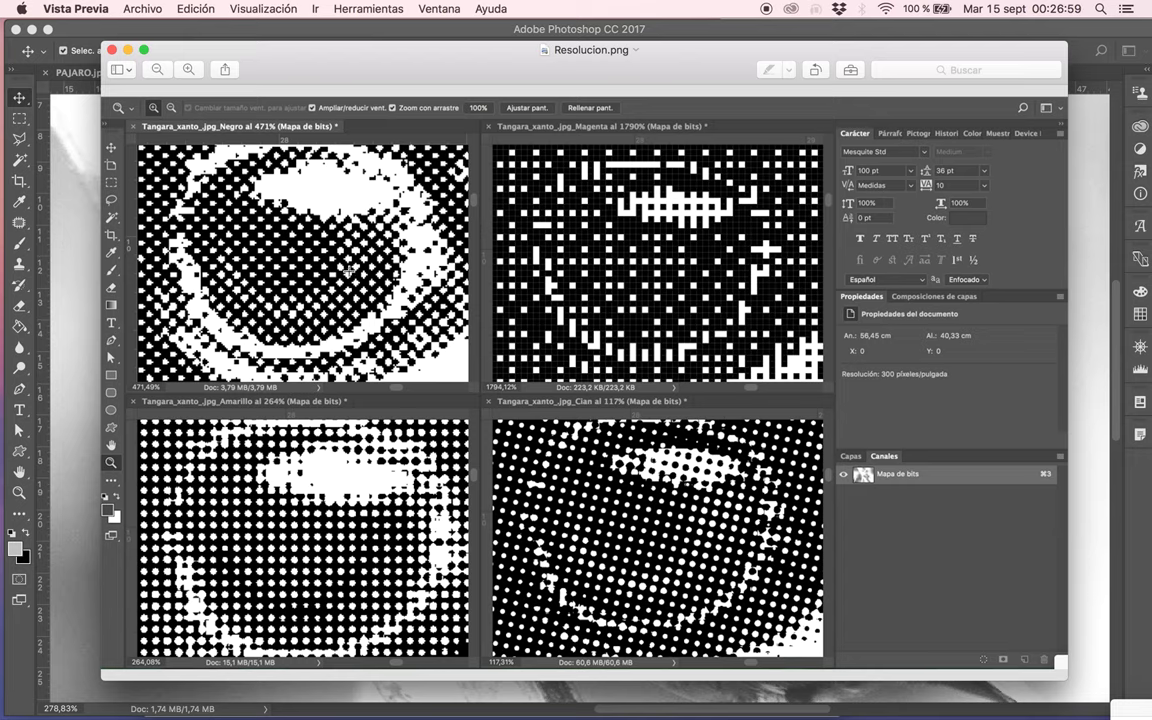
drag(445, 75, 423, 67)
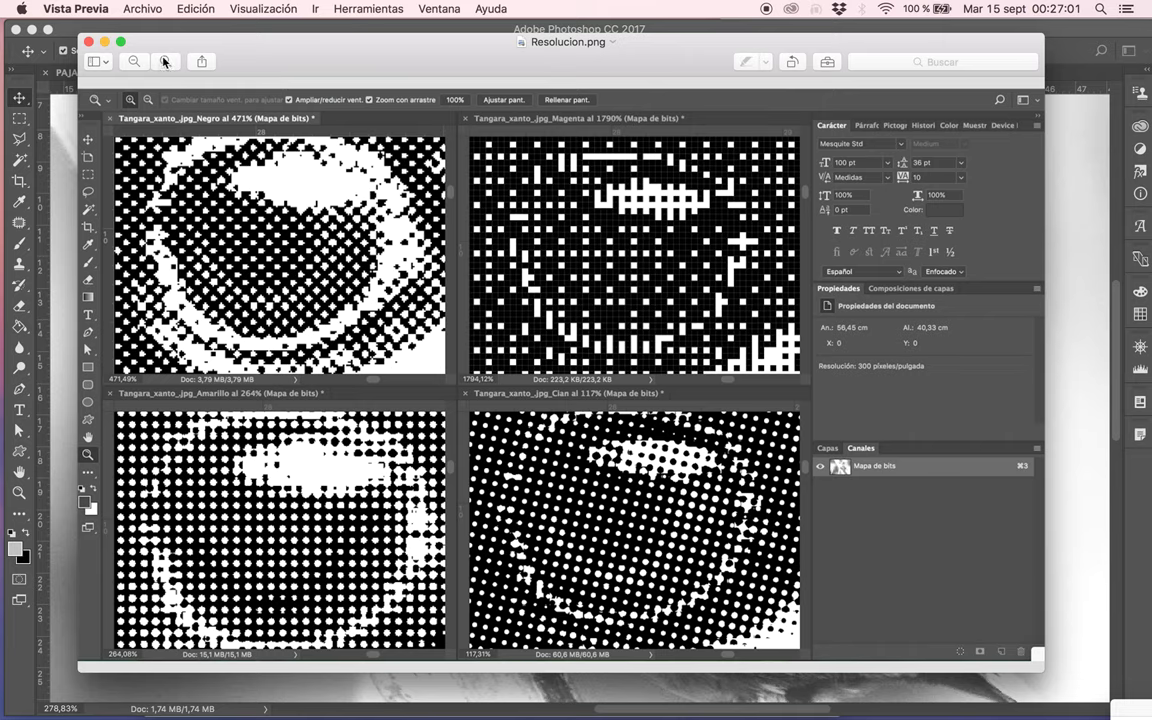
- Zoom into the halftone panes, including the Amarillo pane, then zoom back out to the whole screenshot
click(164, 60)
click(164, 60)
click(164, 60)
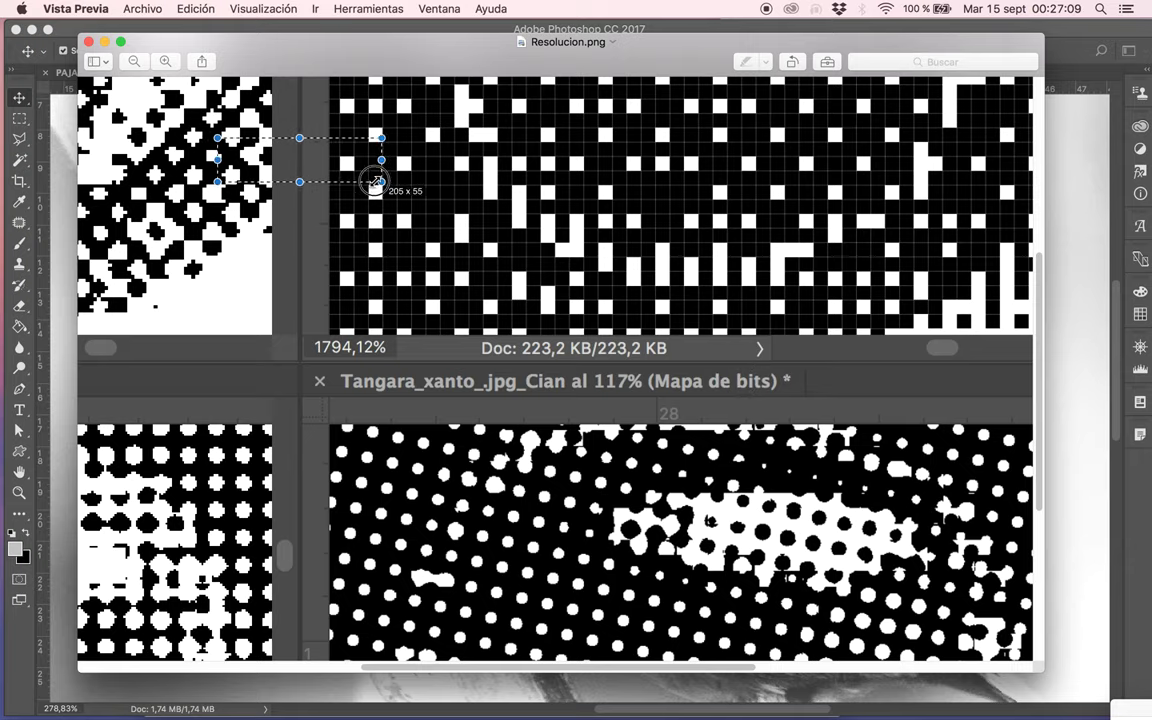
click(134, 61)
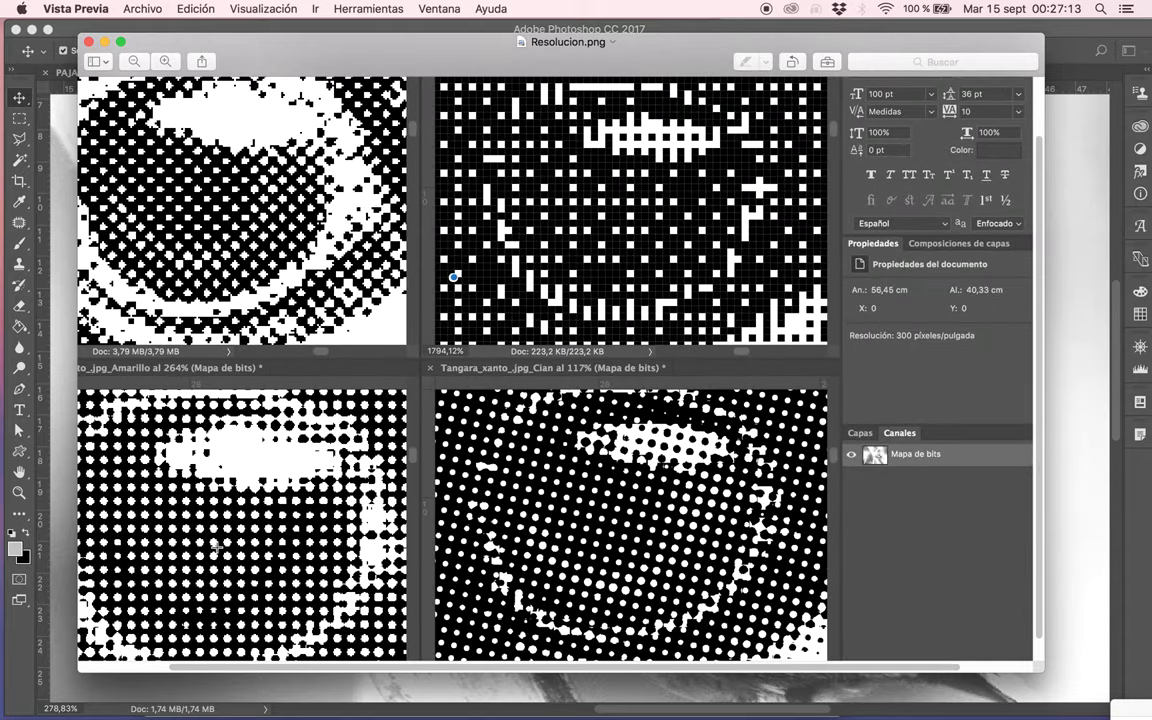
click(165, 61)
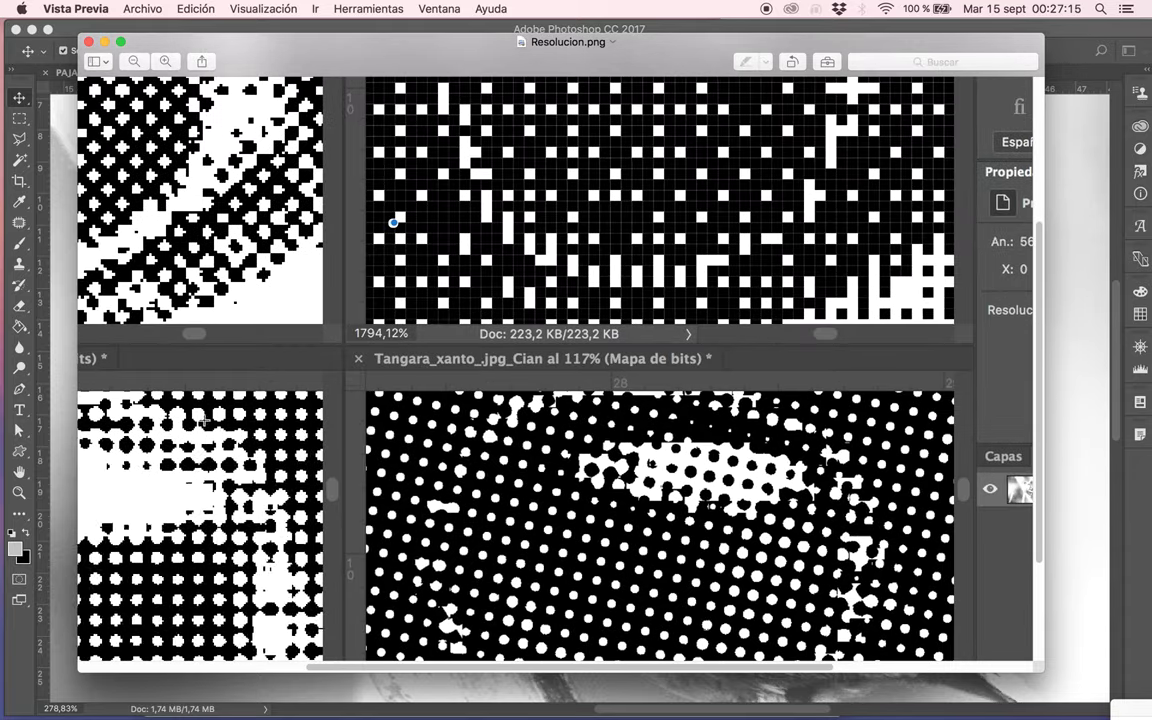
drag(192, 401, 358, 509)
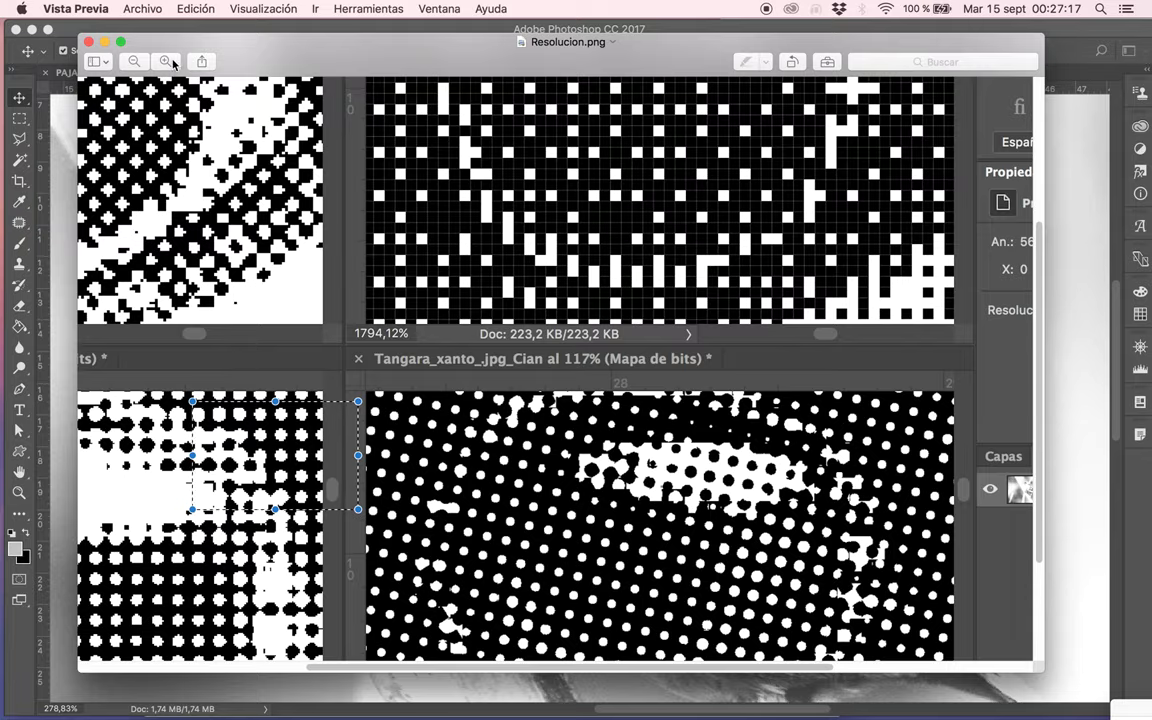
click(170, 62)
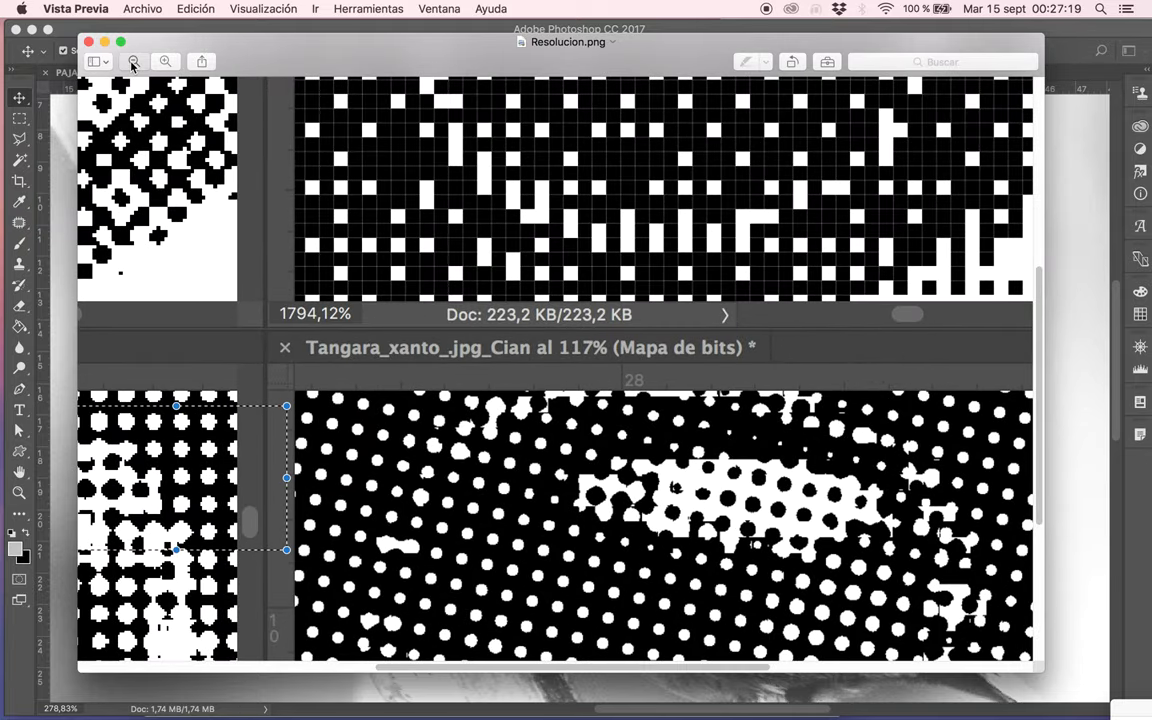
click(133, 62)
click(133, 62)
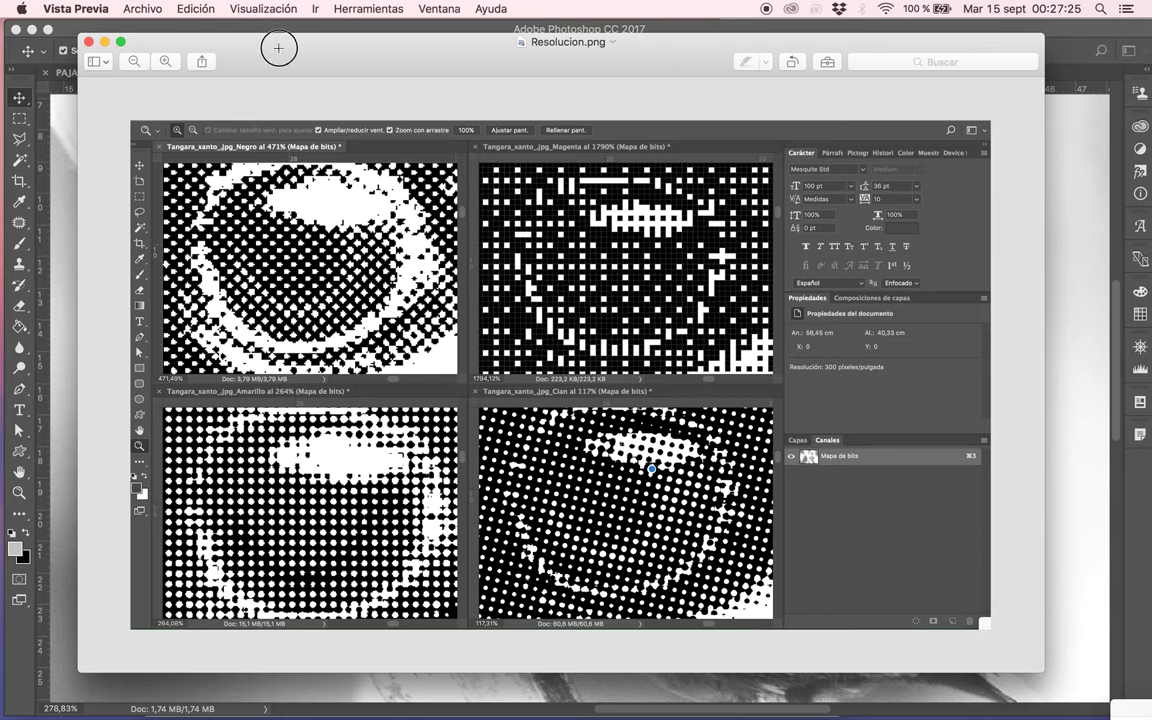
drag(256, 44, 253, 45)
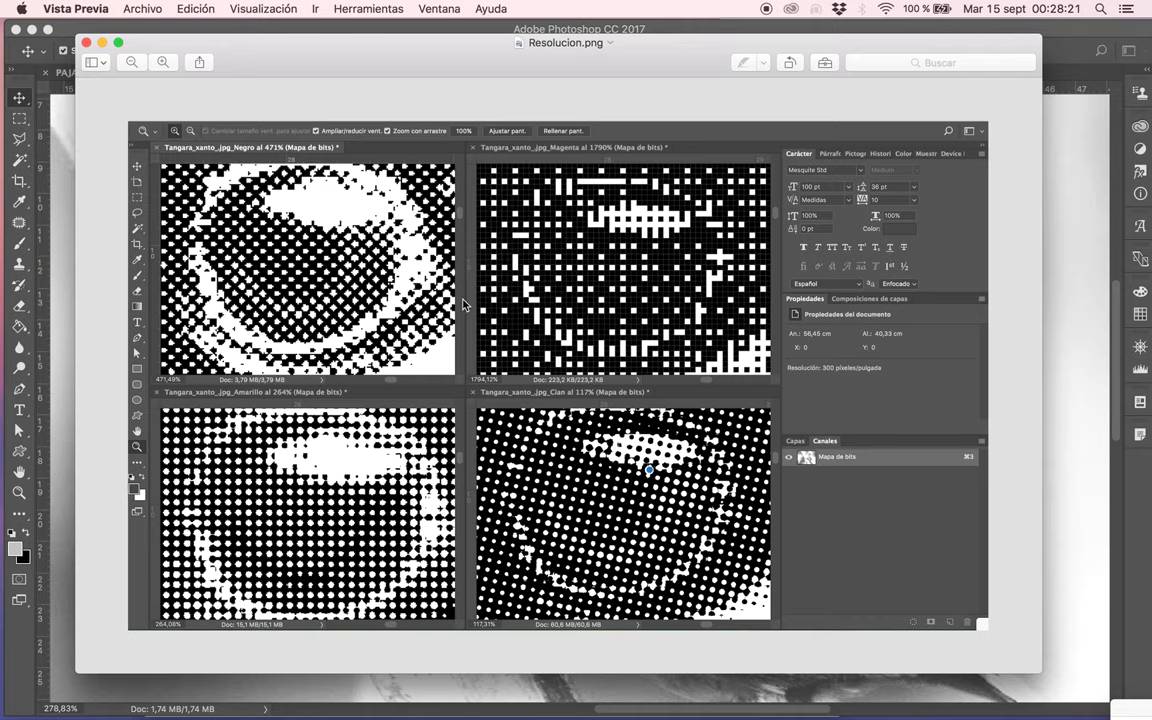
- Close Resolucion.png and confirm the 600 pixels/inch Halftone Screen bitmap conversion
drag(452, 46, 532, 109)
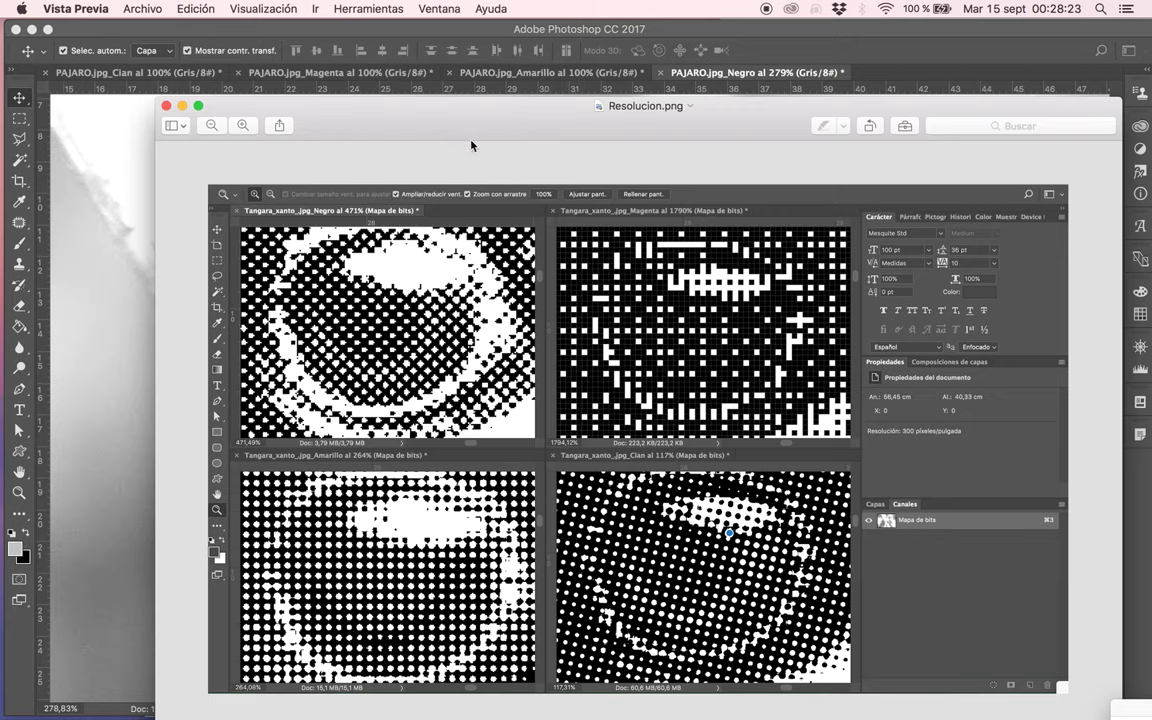
click(166, 106)
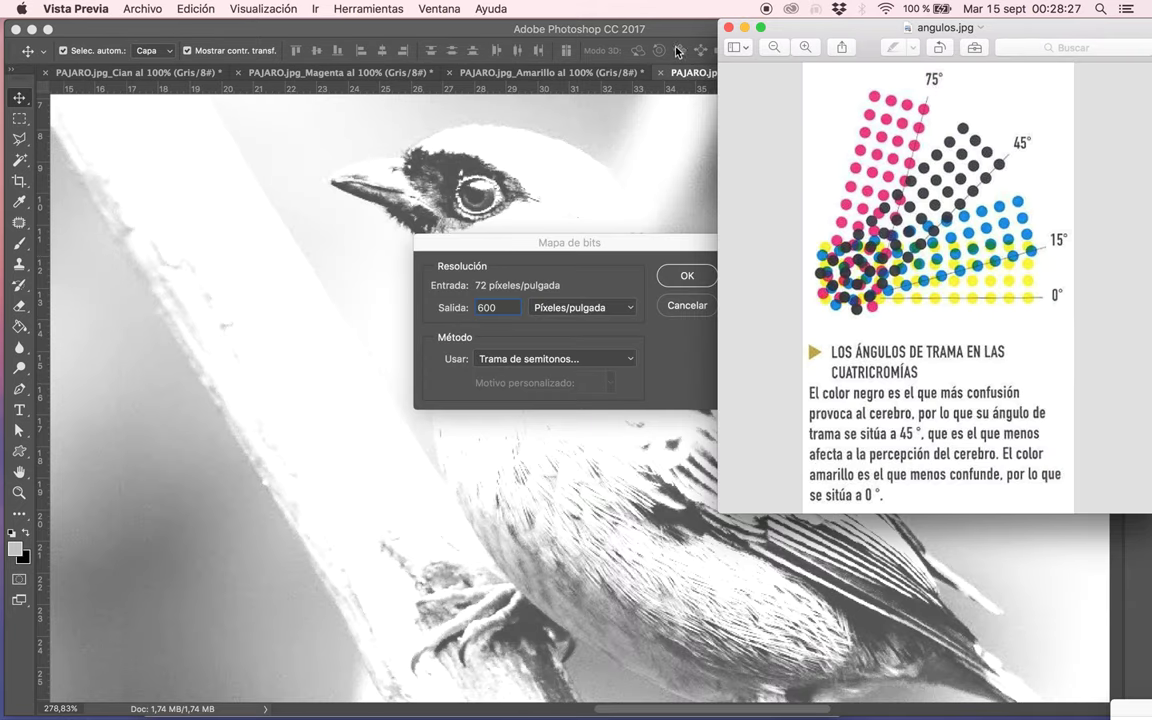
click(505, 310)
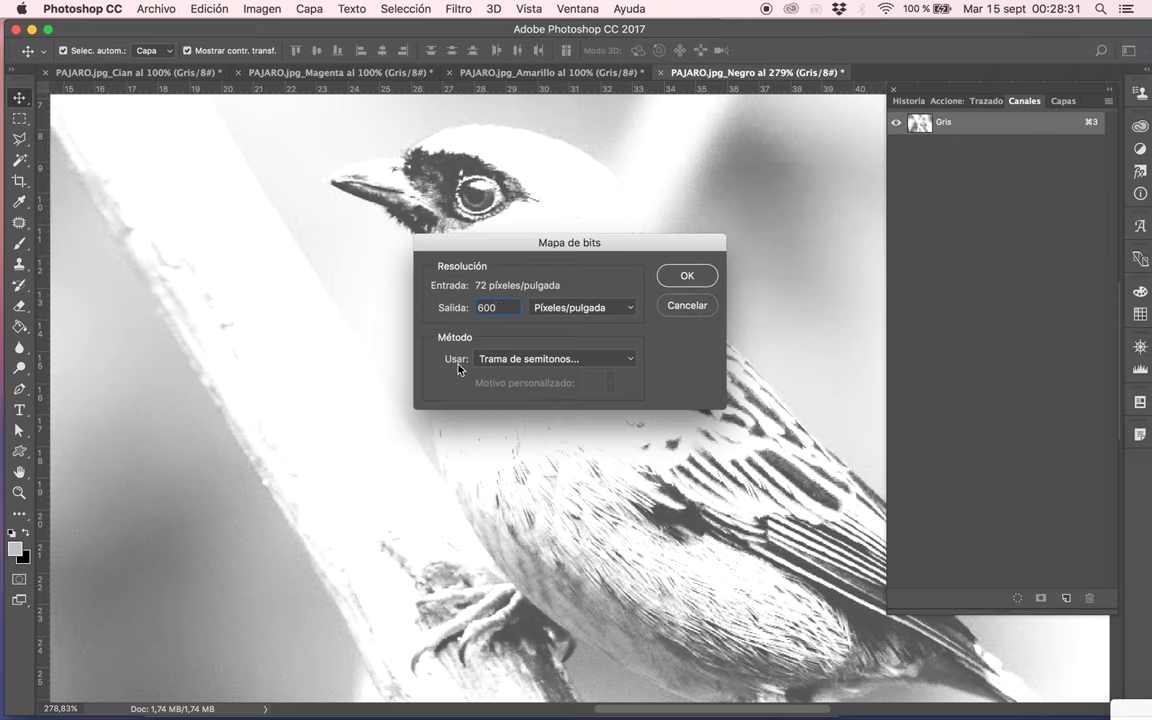
click(620, 362)
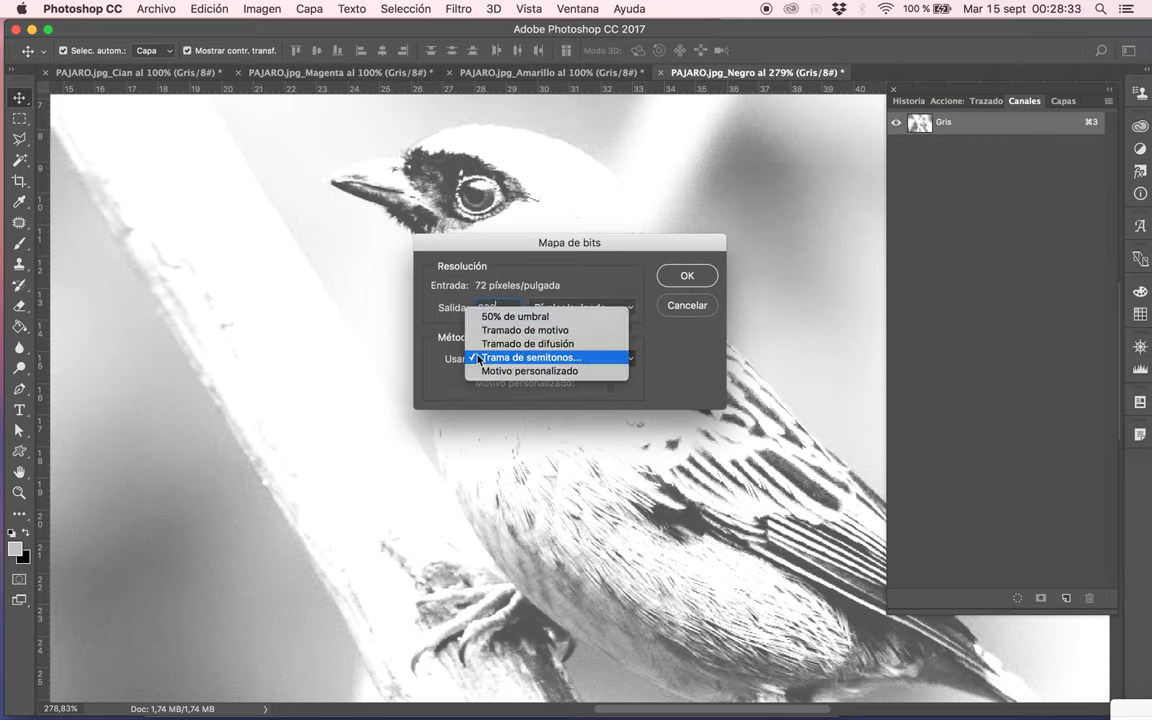
click(565, 358)
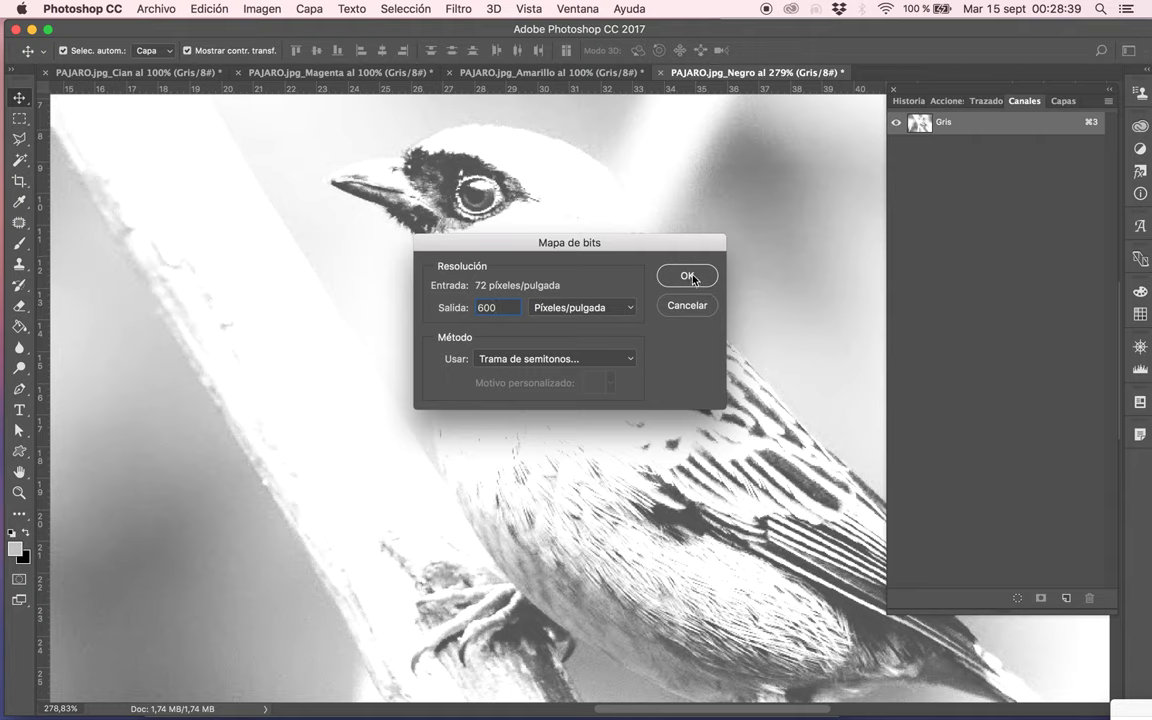
click(692, 279)
- Move the Halftone Screen dialog aside and select the 60 lines/inch frequency value
mouse_move(699, 247)
mouse_down()
mouse_move(610, 303)
mouse_move(667, 246)
mouse_up()
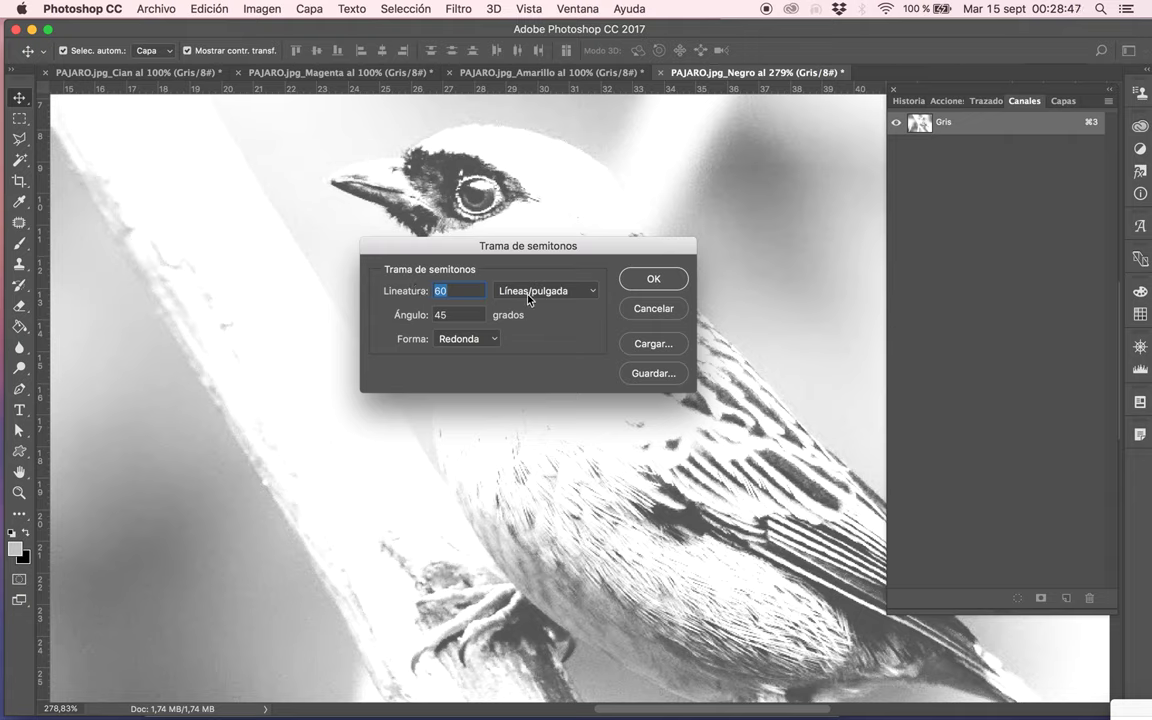
drag(622, 248, 585, 218)
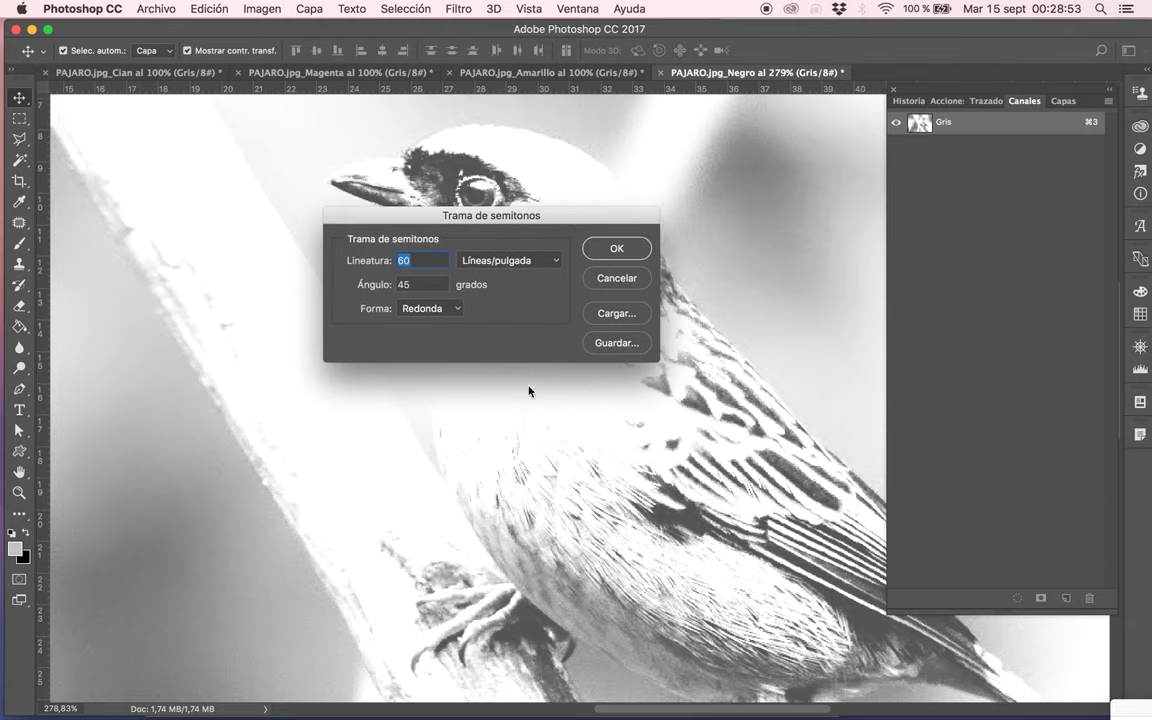
click(412, 260)
- Place the angulos.jpg screen-angle chart beside Photoshop, then go back to the halftone angle field
key(ctrl+Up)
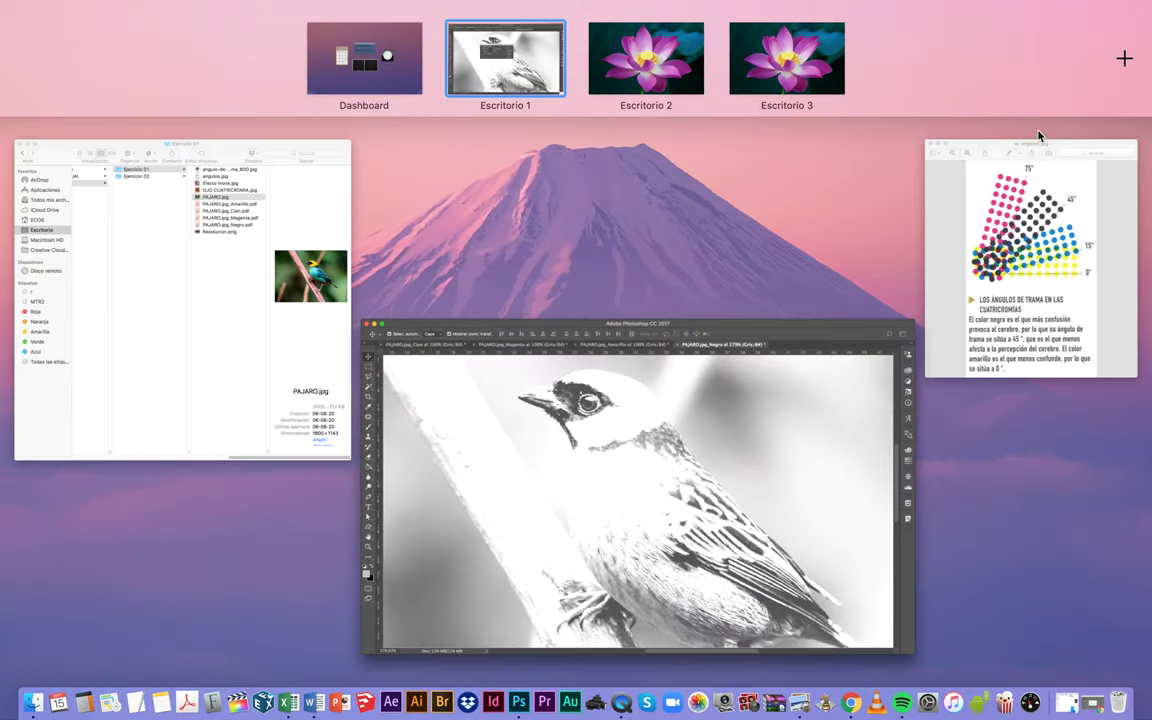
click(1025, 216)
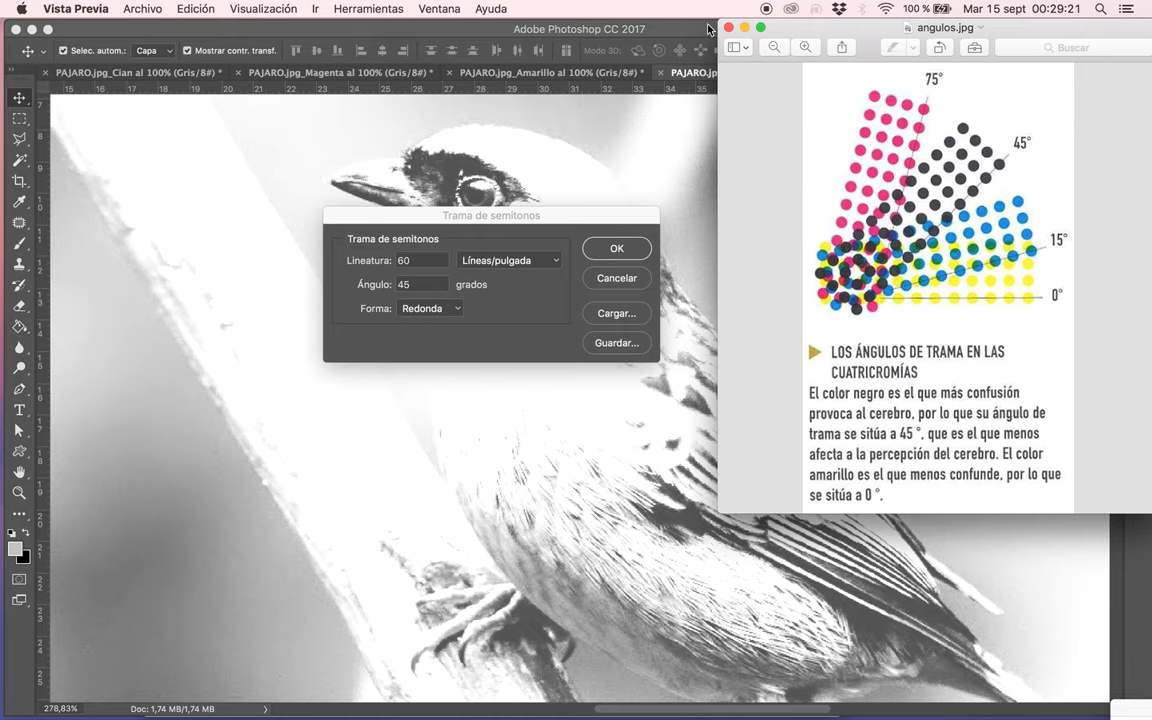
mouse_move(708, 28)
mouse_down()
mouse_move(897, 148)
mouse_move(839, 46)
mouse_up()
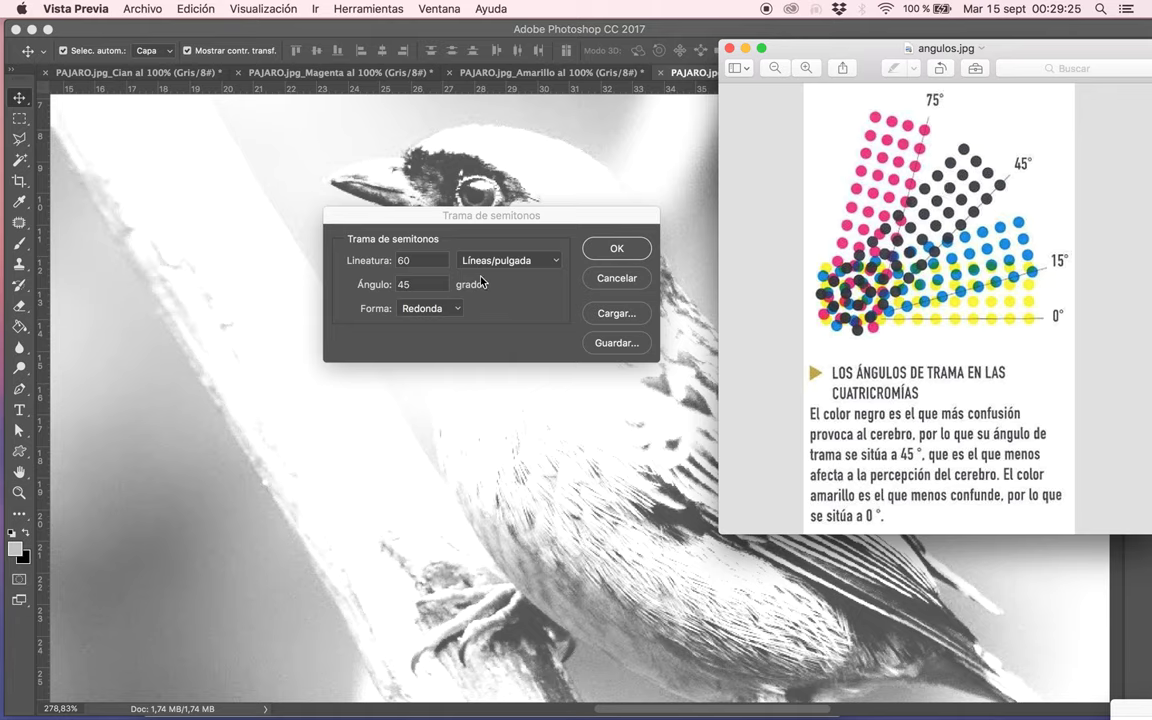
click(436, 285)
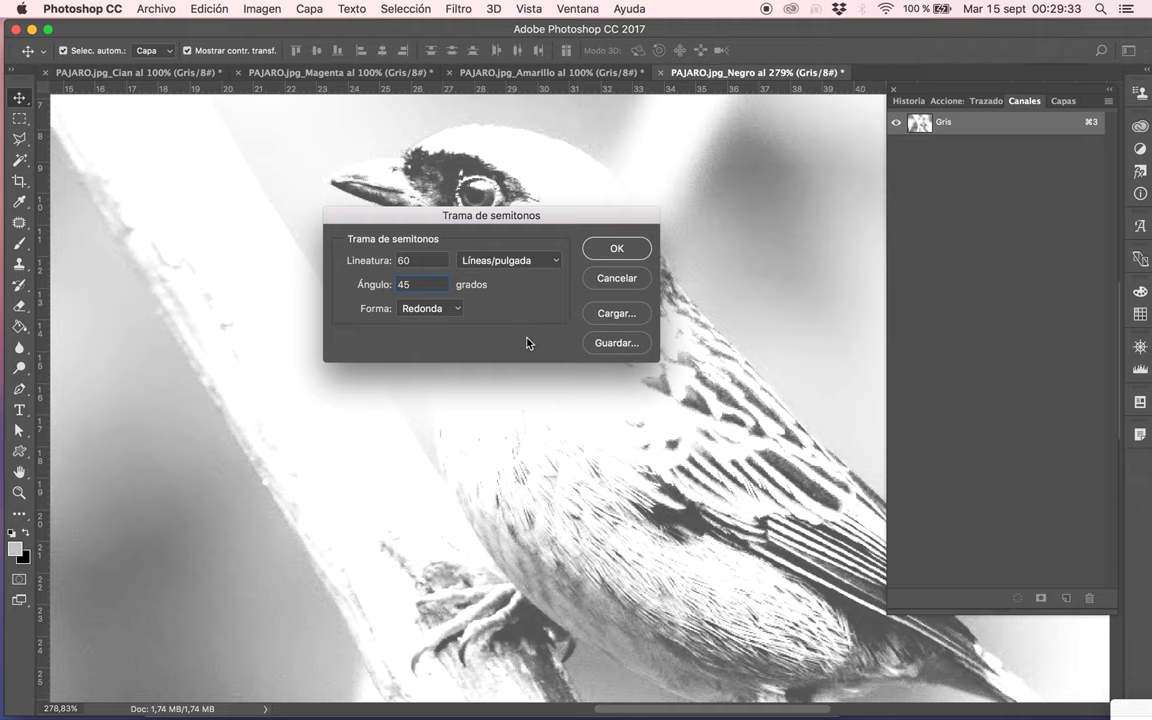
- Keep Round dot shape with 60 lines/inch and 45° and apply the halftone
click(459, 314)
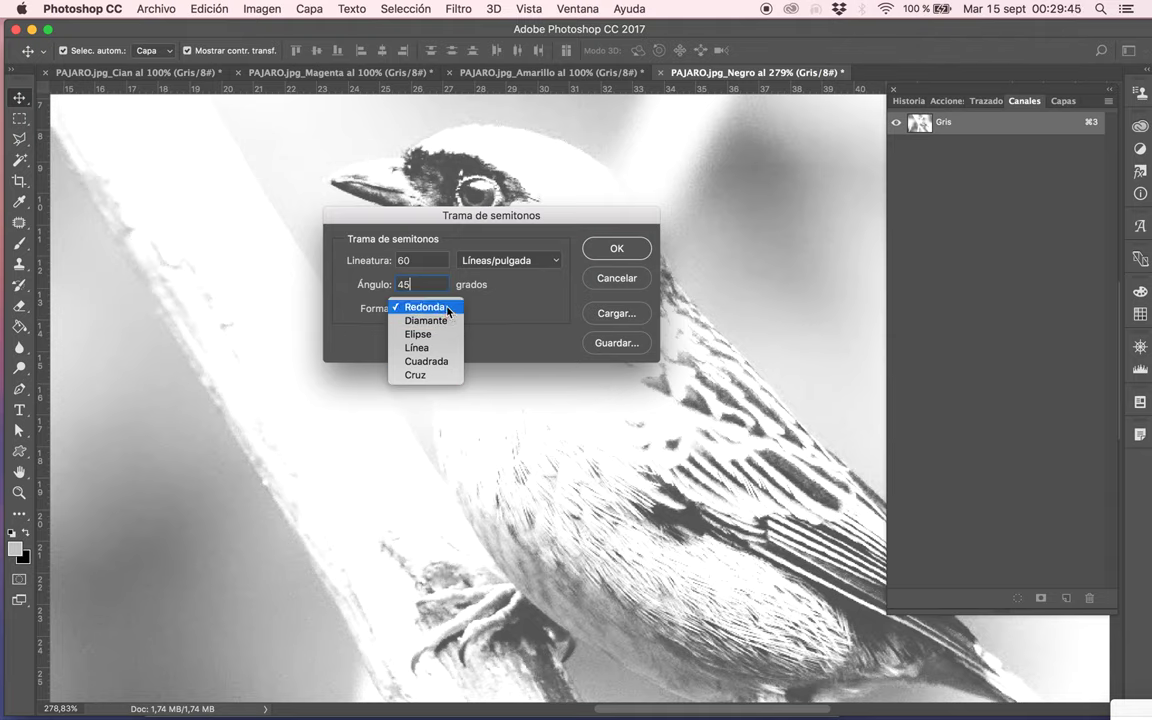
click(439, 310)
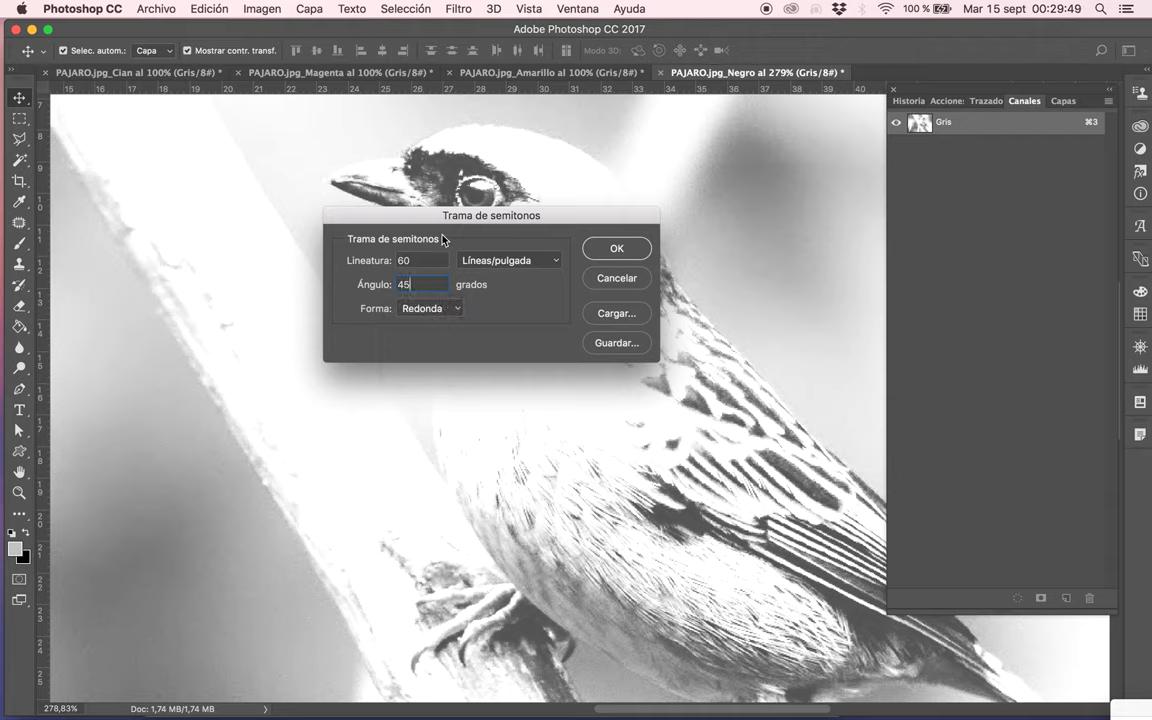
click(622, 249)
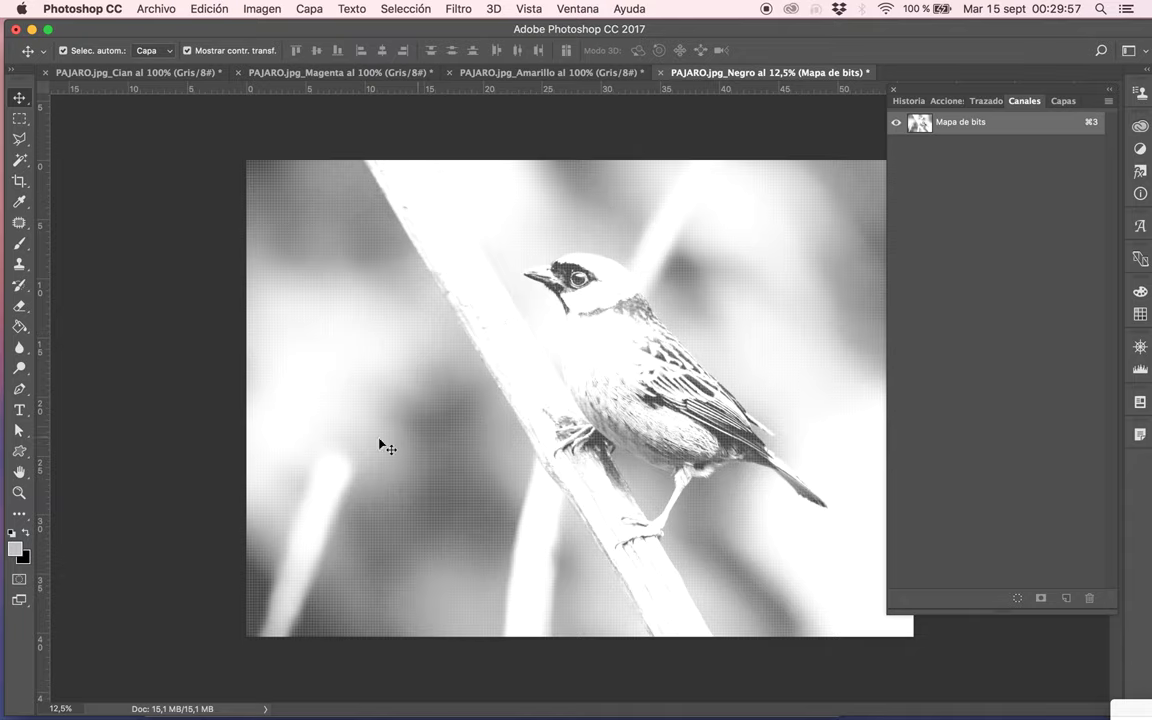
- Zoom in on the bird's eye to inspect the black halftone dots
key(z)
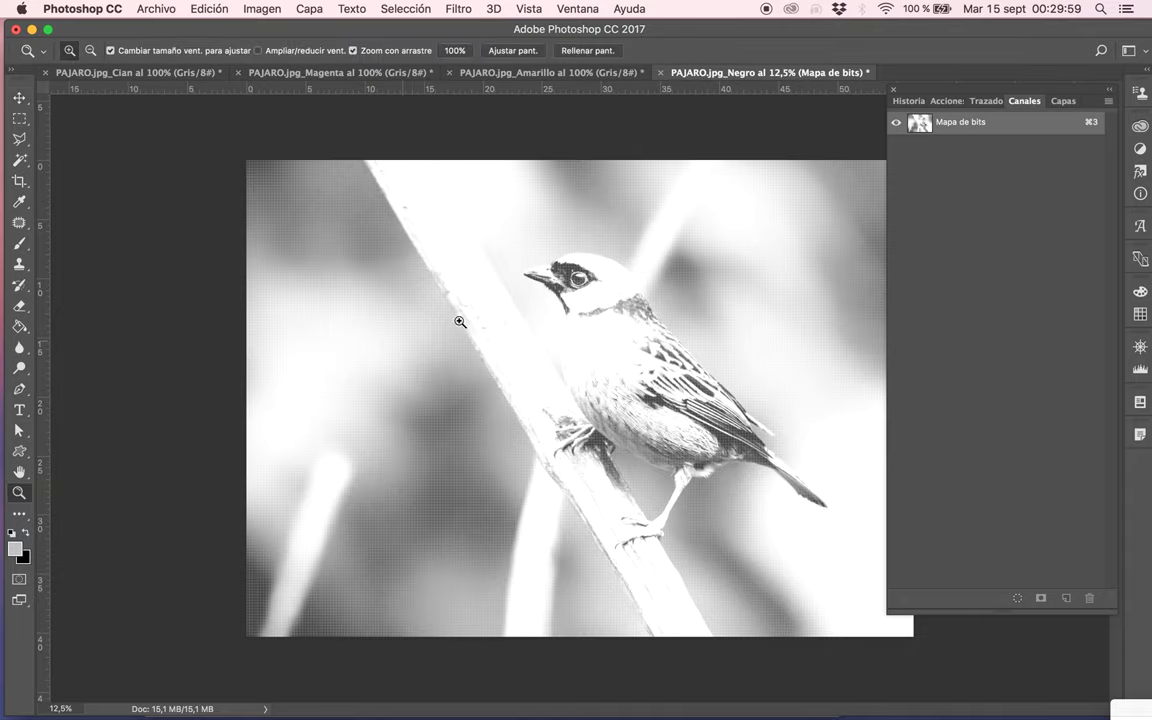
mouse_move(584, 277)
mouse_down()
mouse_move(683, 227)
mouse_move(615, 262)
mouse_up()
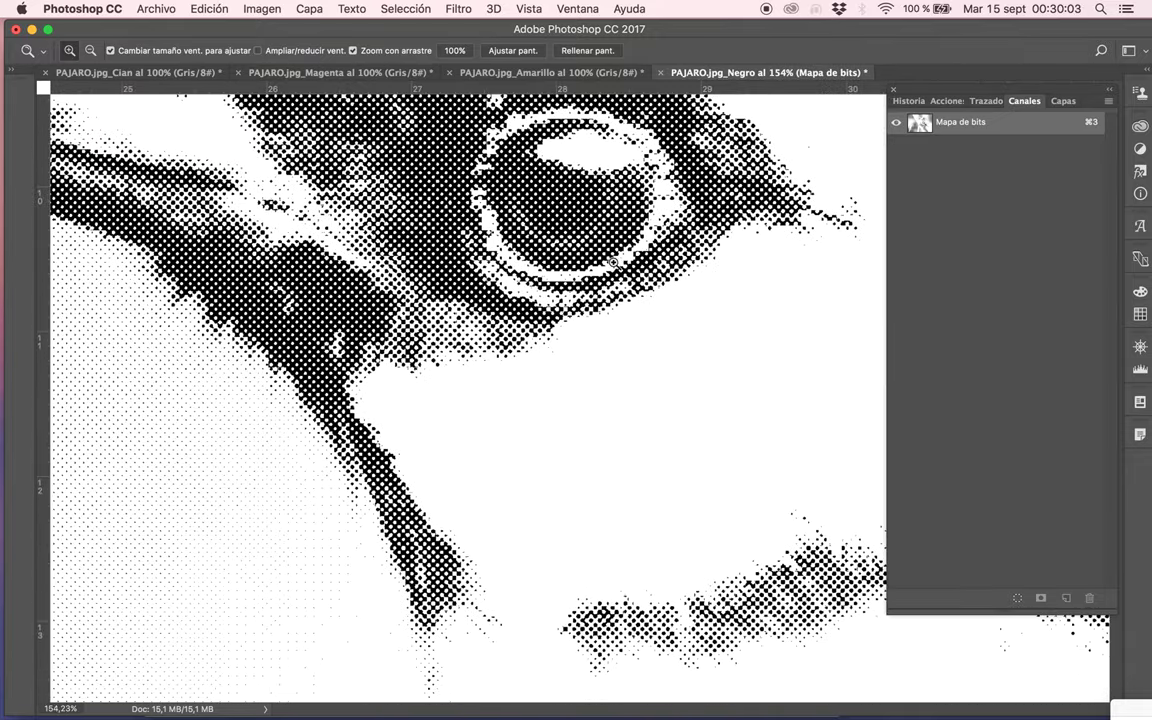
scroll(599, 365, up, 5)
scroll(599, 365, left, 3)
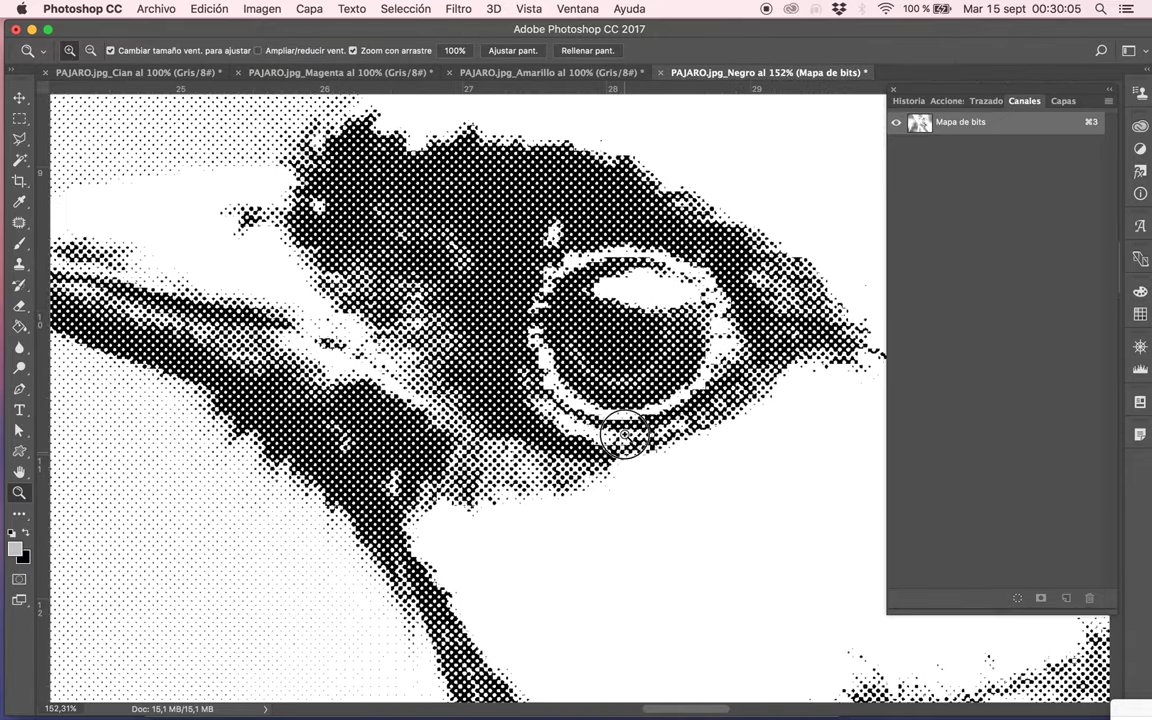
scroll(624, 434, up, 2)
scroll(624, 434, left, 1)
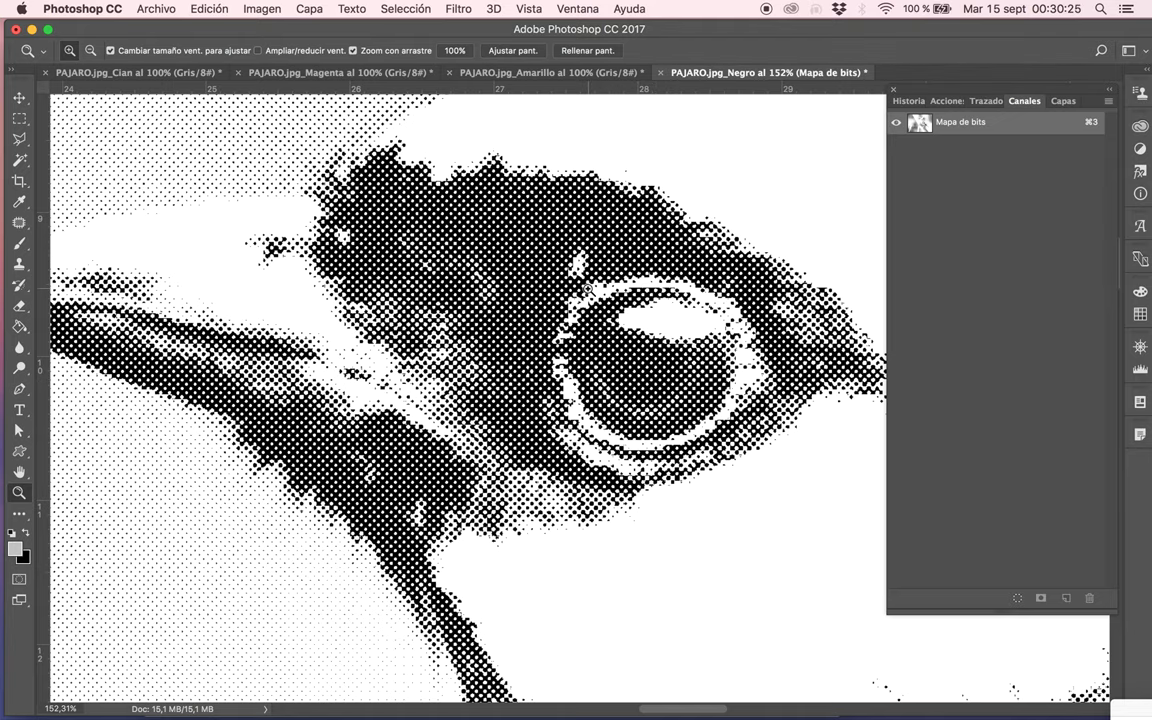
- Zoom out to the whole bird, zoom back onto the eye, then start Save As PAJARO.jpg_Negro.pdf
alt+click(588, 290)
alt+click(589, 291)
alt+click(590, 292)
alt+click(591, 293)
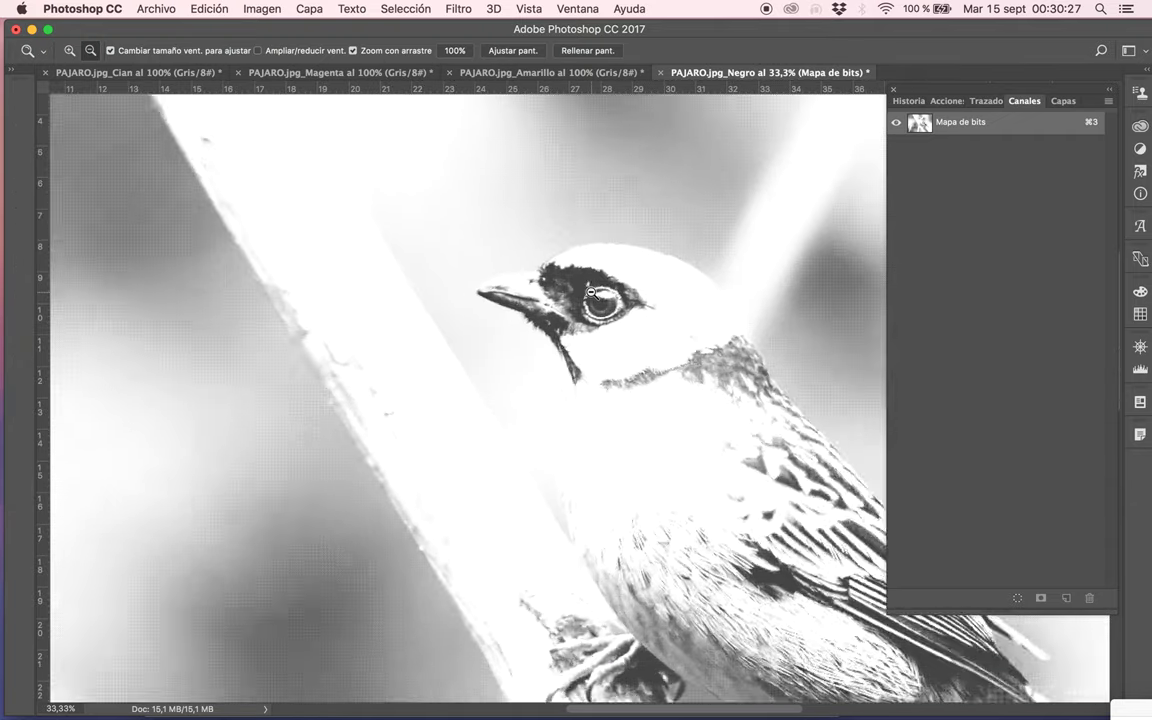
alt+click(591, 293)
alt+click(590, 294)
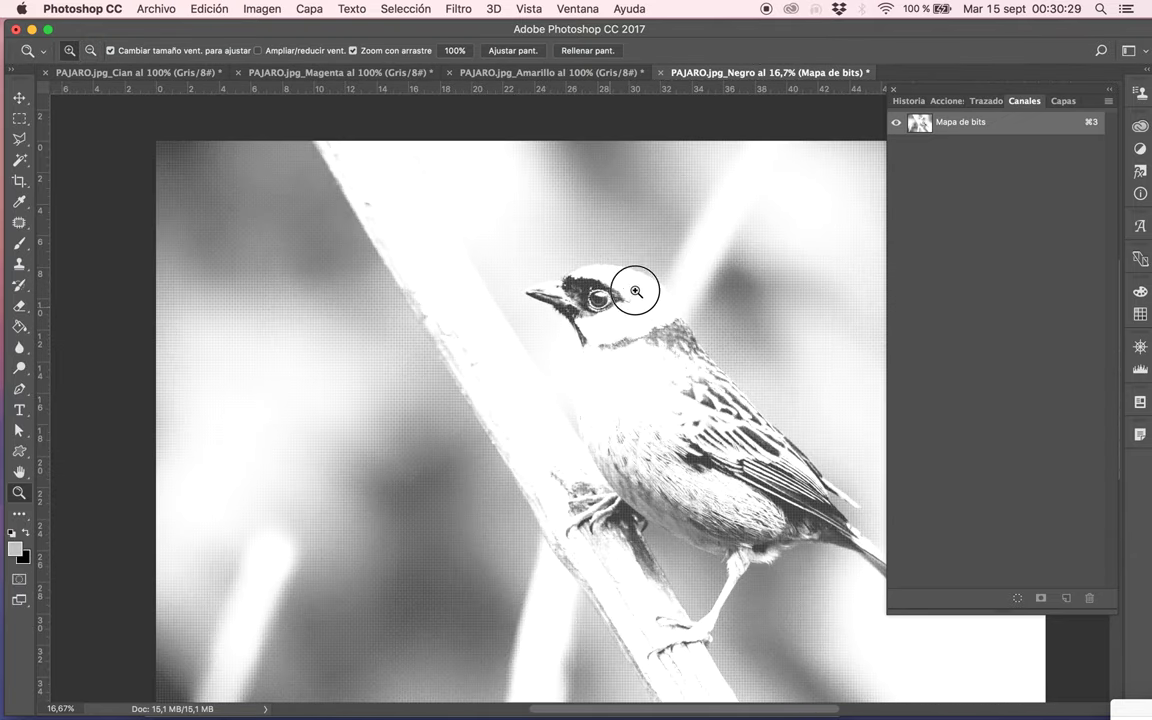
drag(626, 296, 790, 215)
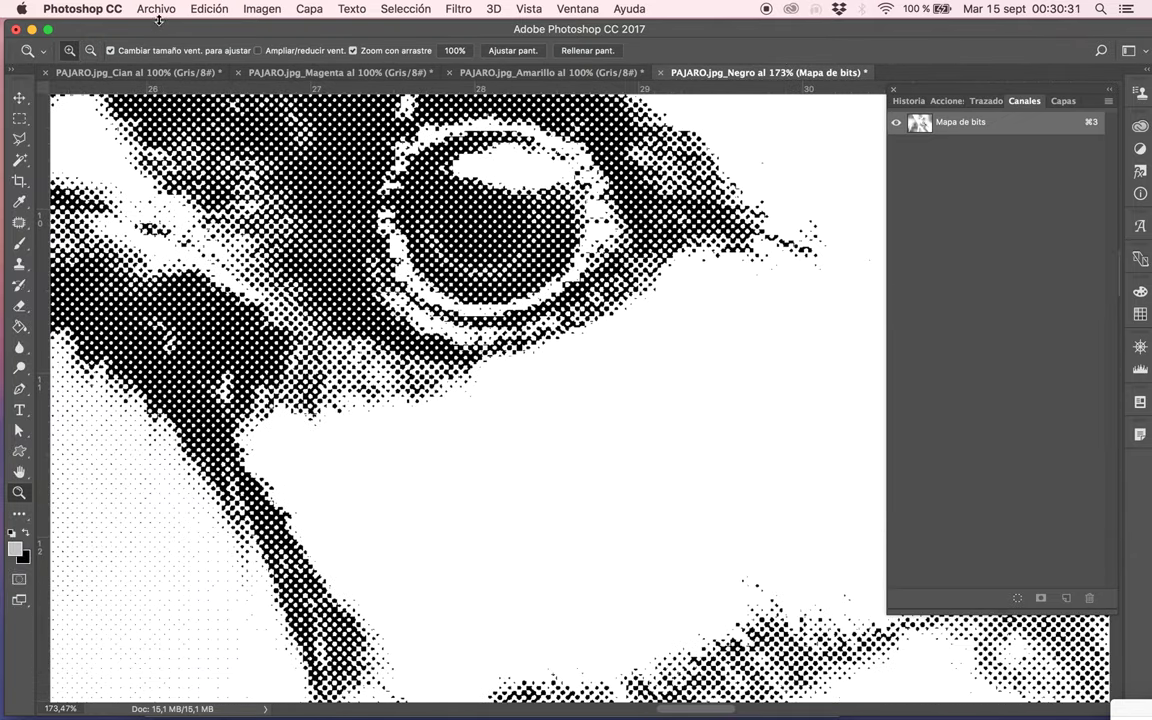
click(157, 20)
click(225, 178)
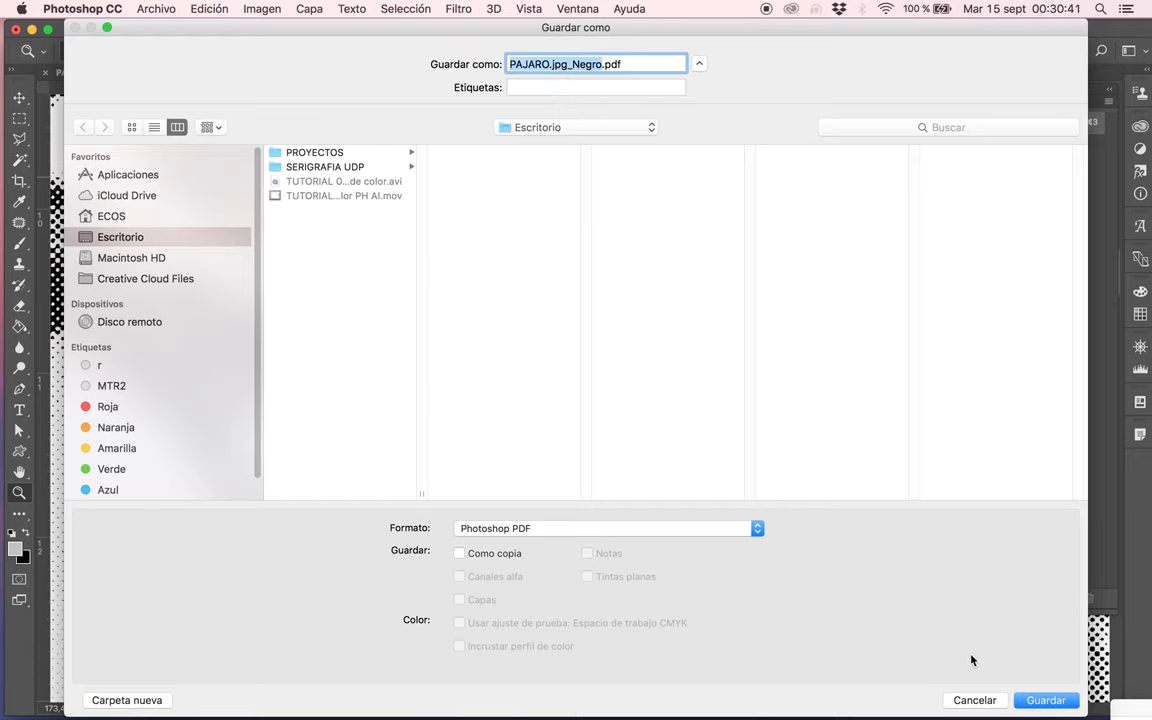
- Save PAJARO.jpg_Negro.pdf as Photoshop PDF on the desktop, accepting both warnings
click(1045, 700)
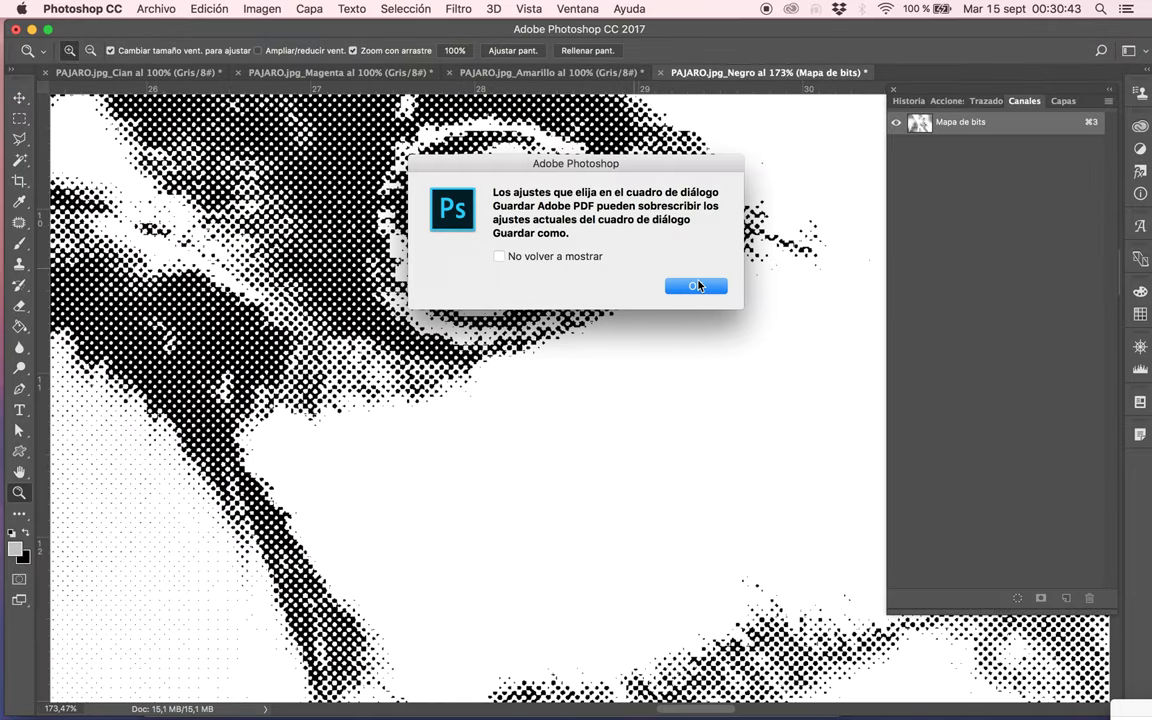
click(711, 288)
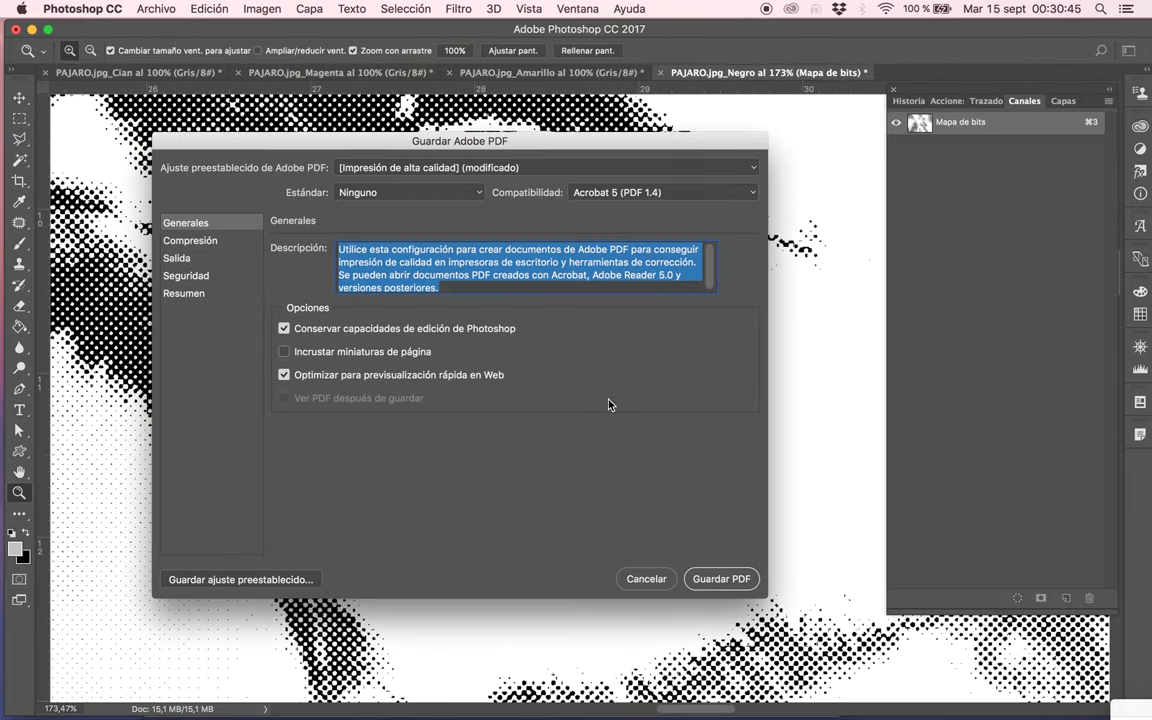
click(722, 580)
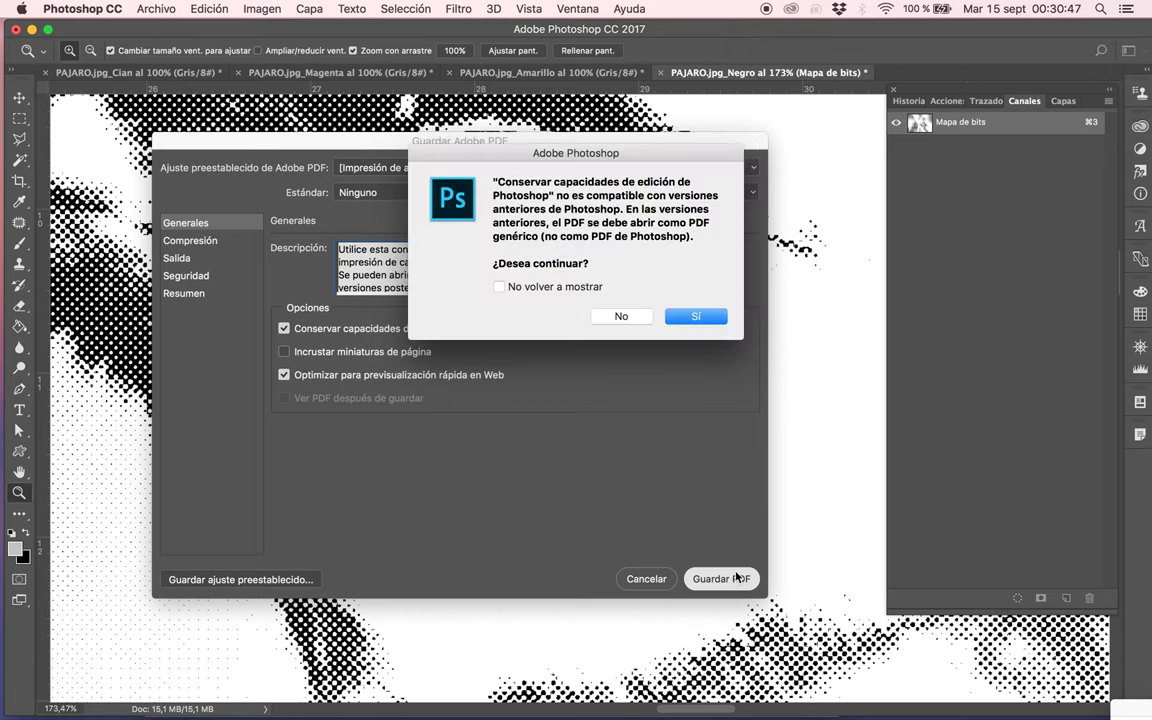
click(706, 321)
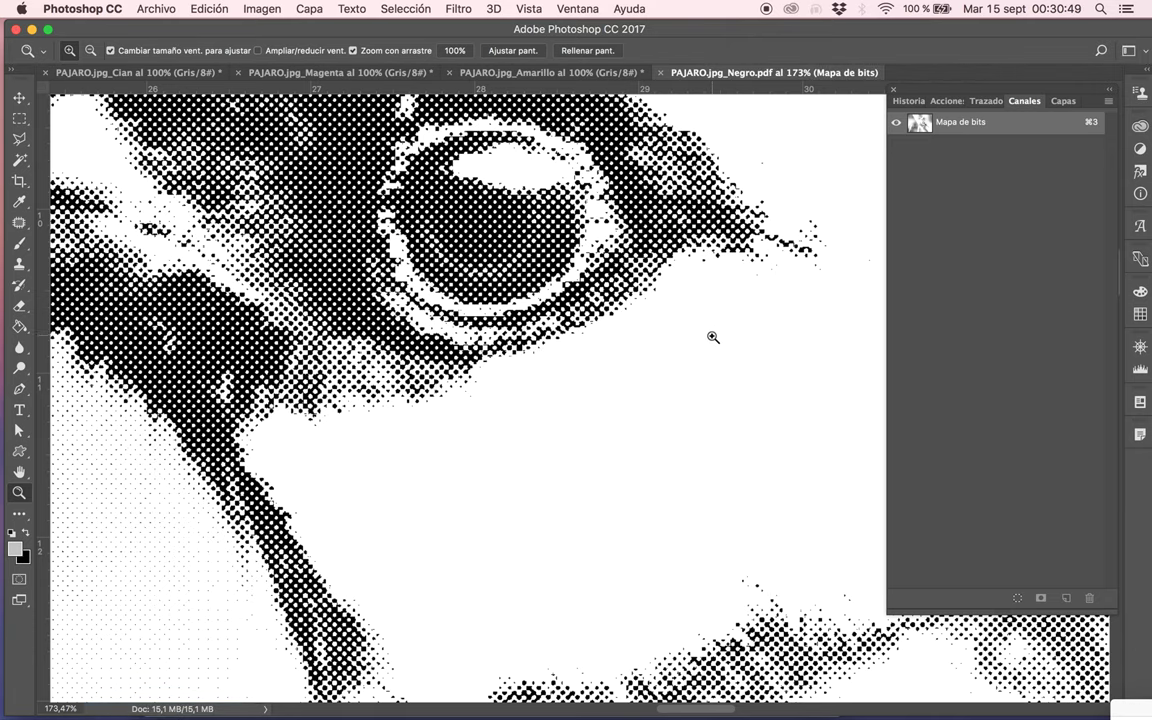
- Quick Look the saved PAJARO.jpg_Negro.pdf on the desktop, then return to Photoshop
key(F11)
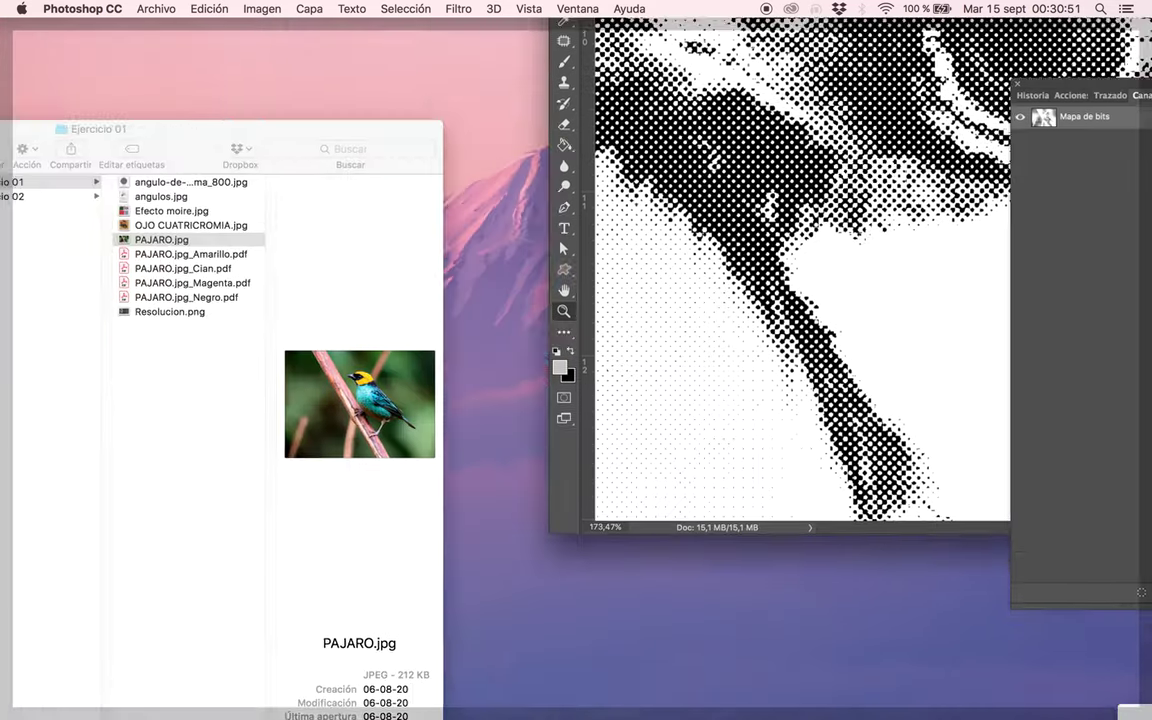
click(1094, 320)
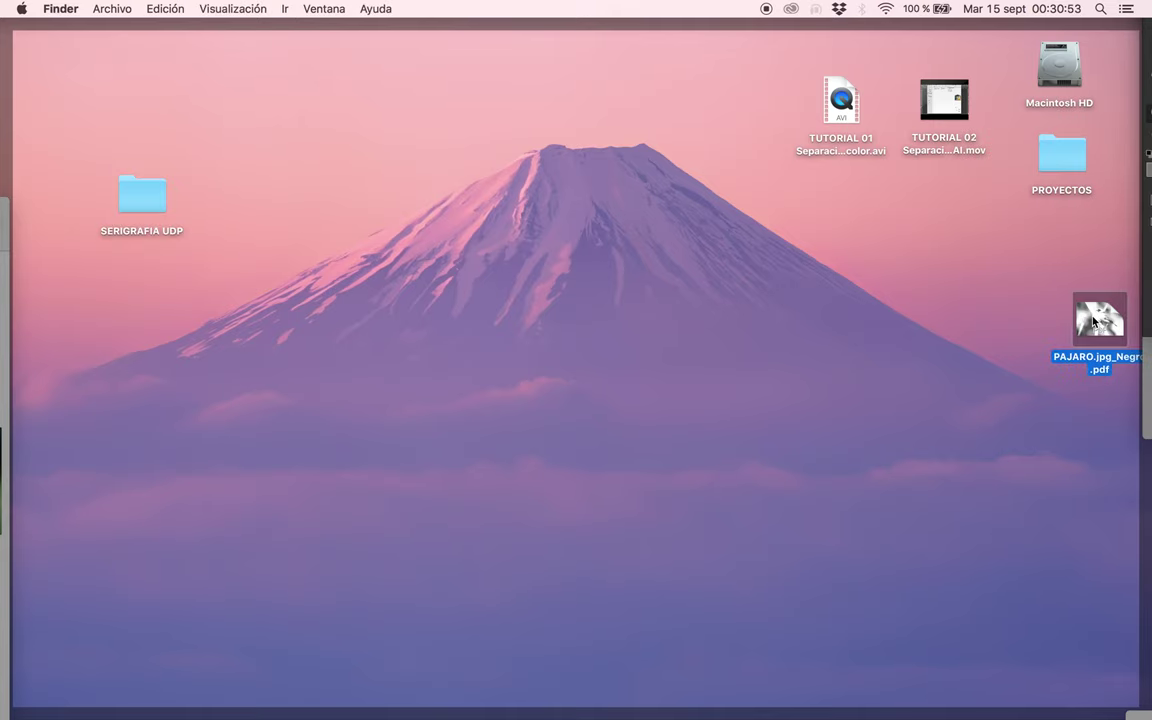
key(space)
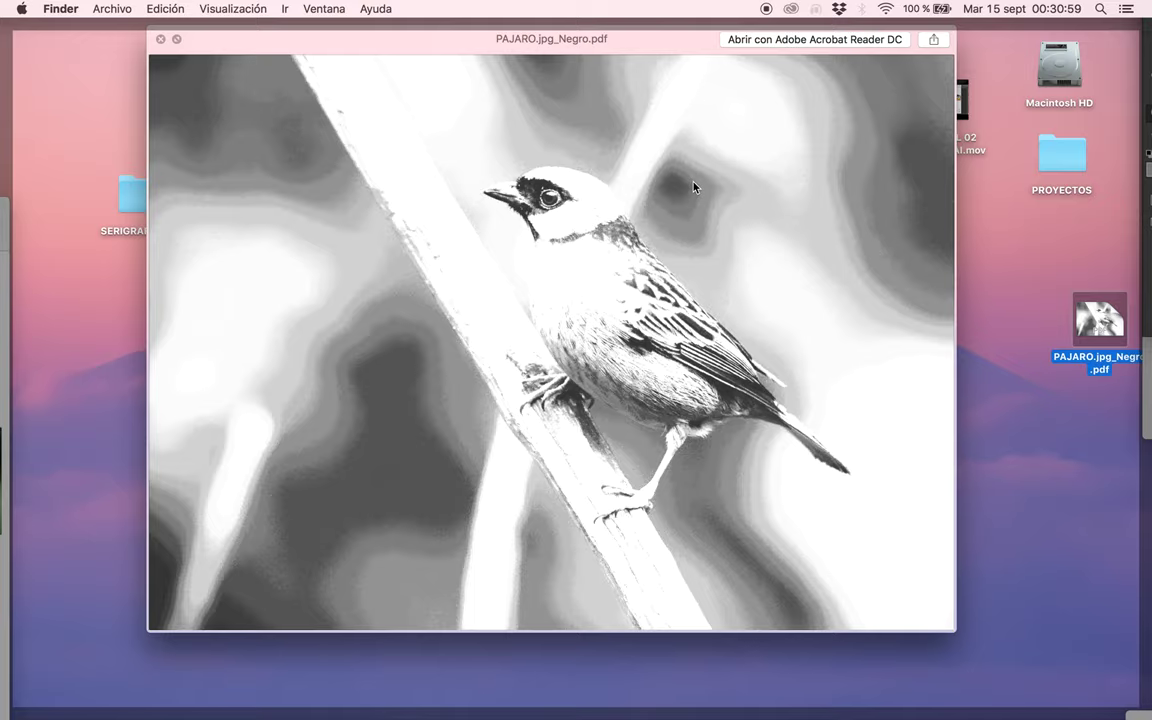
key(space)
key(ctrl+Right)
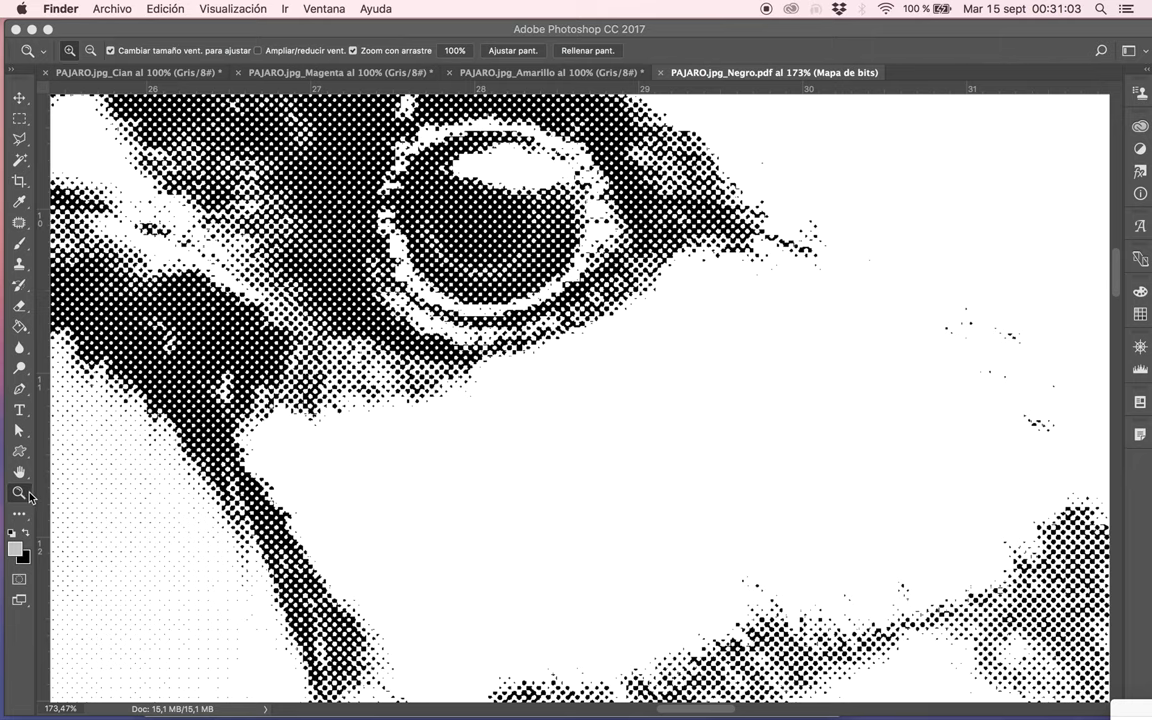
- Zoom out on the Negro halftone and switch to the PAJARO.jpg_Amarillo document
alt+click(586, 363)
alt+click(590, 370)
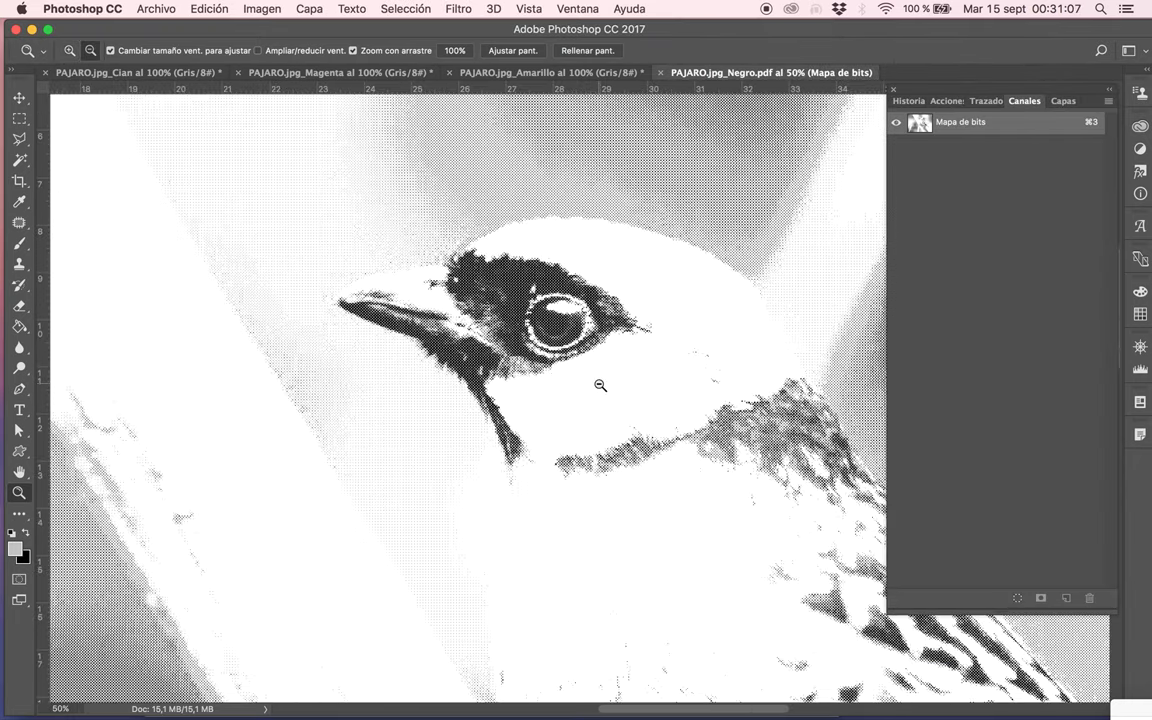
alt+click(599, 380)
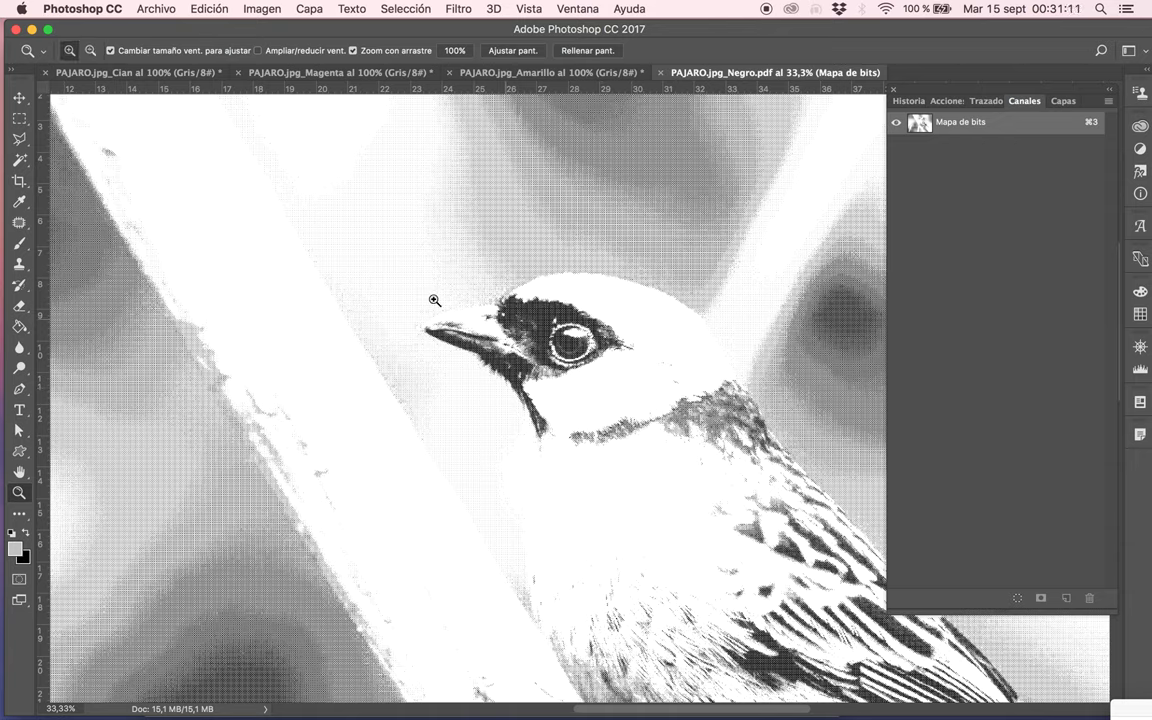
click(21, 96)
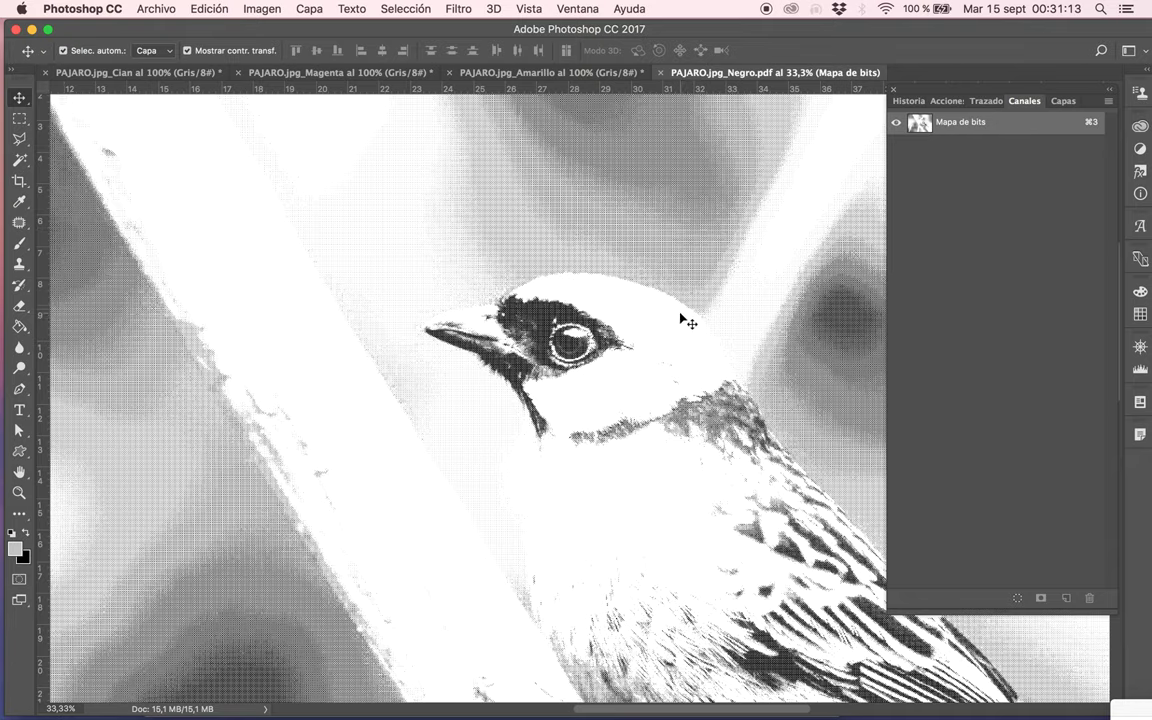
click(535, 72)
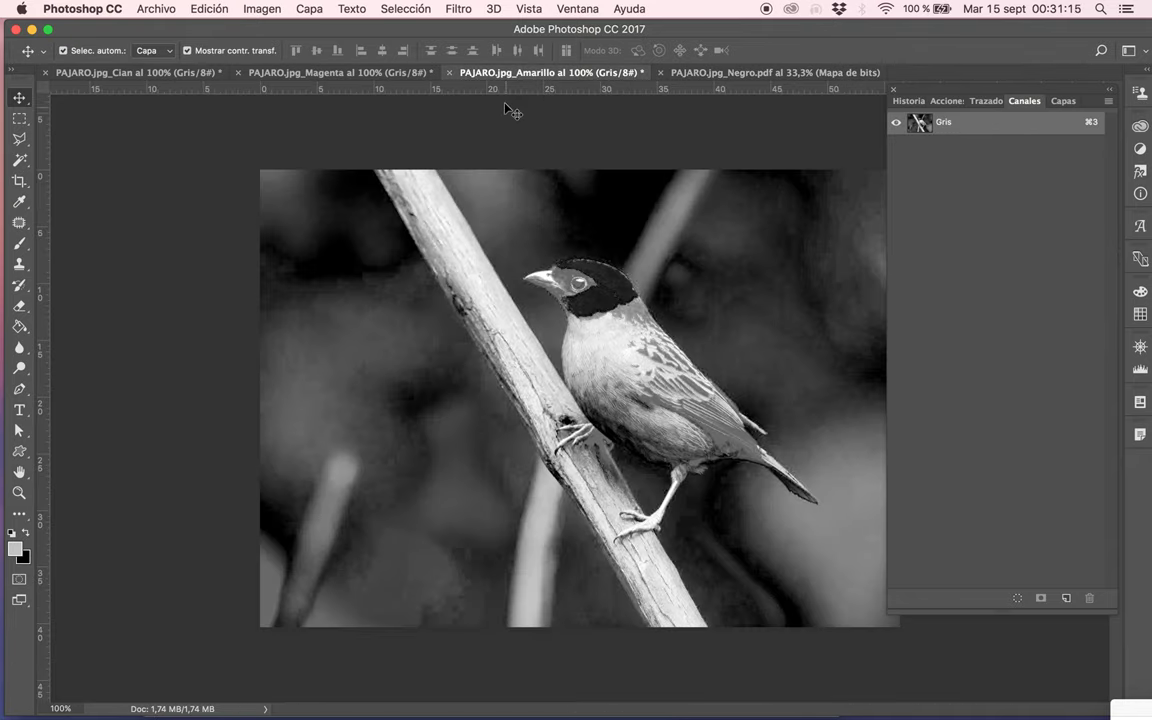
- Zoom in on the yellow bird's head and convert to Bitmap at 600 ppi with Halftone Screen
click(19, 492)
mouse_move(572, 296)
mouse_down()
mouse_move(779, 172)
mouse_move(657, 242)
mouse_up()
click(262, 9)
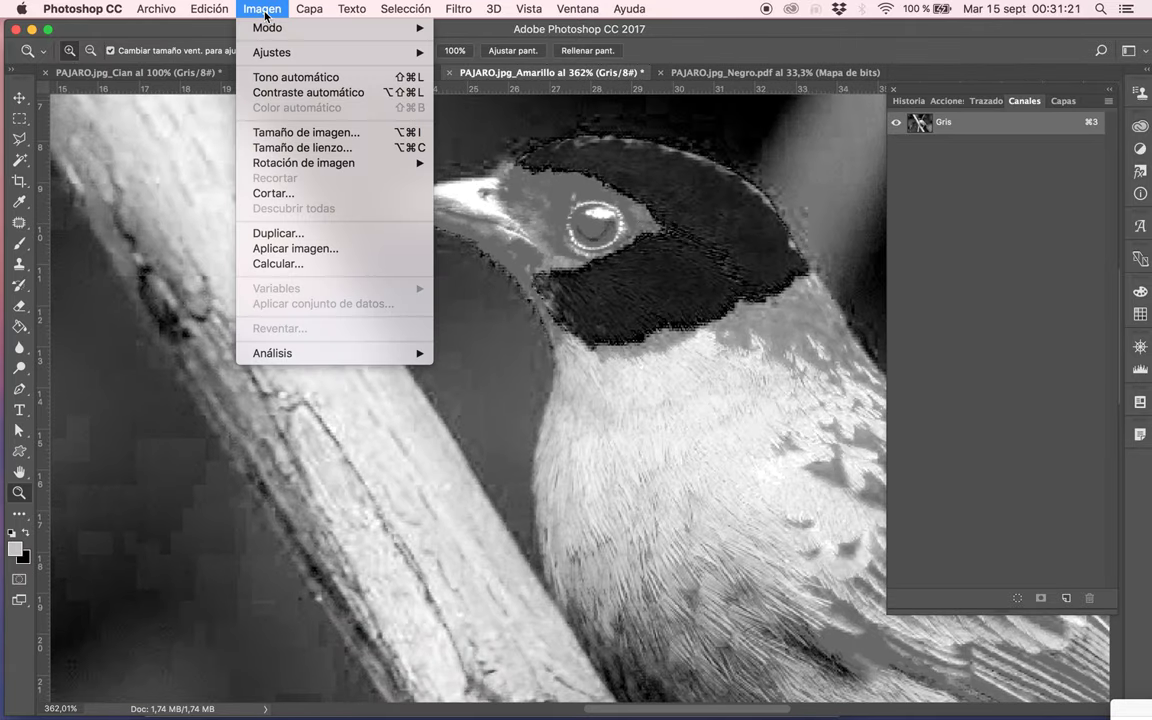
mouse_move(300, 28)
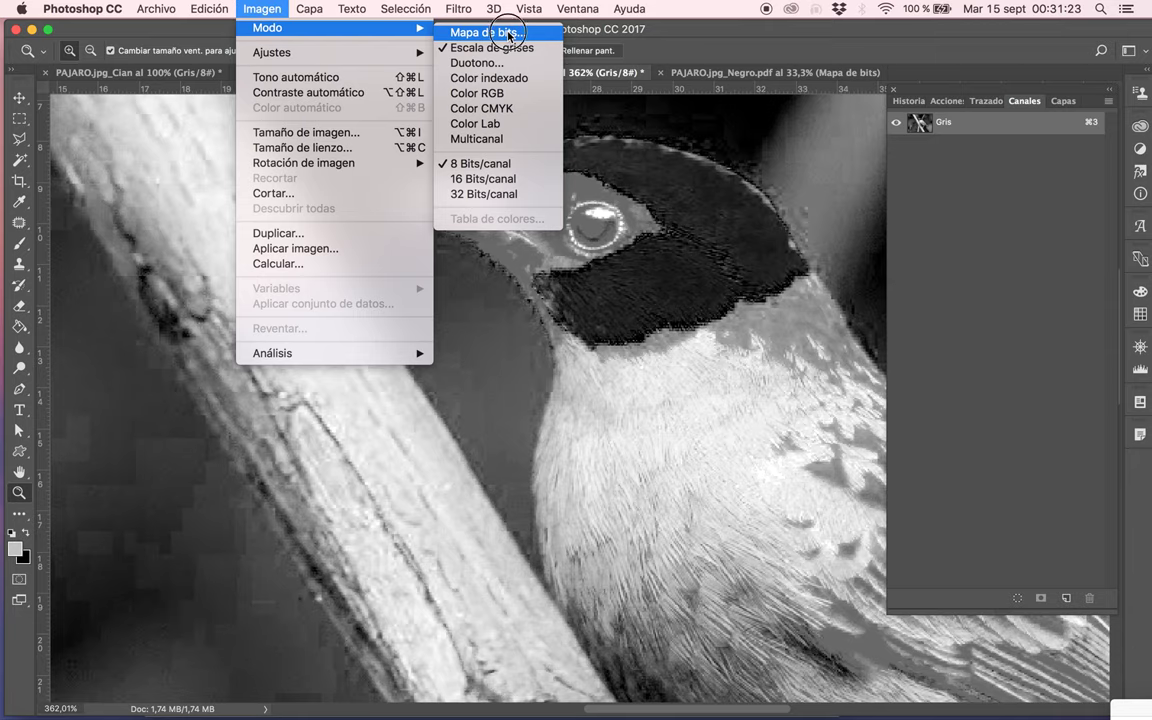
click(506, 32)
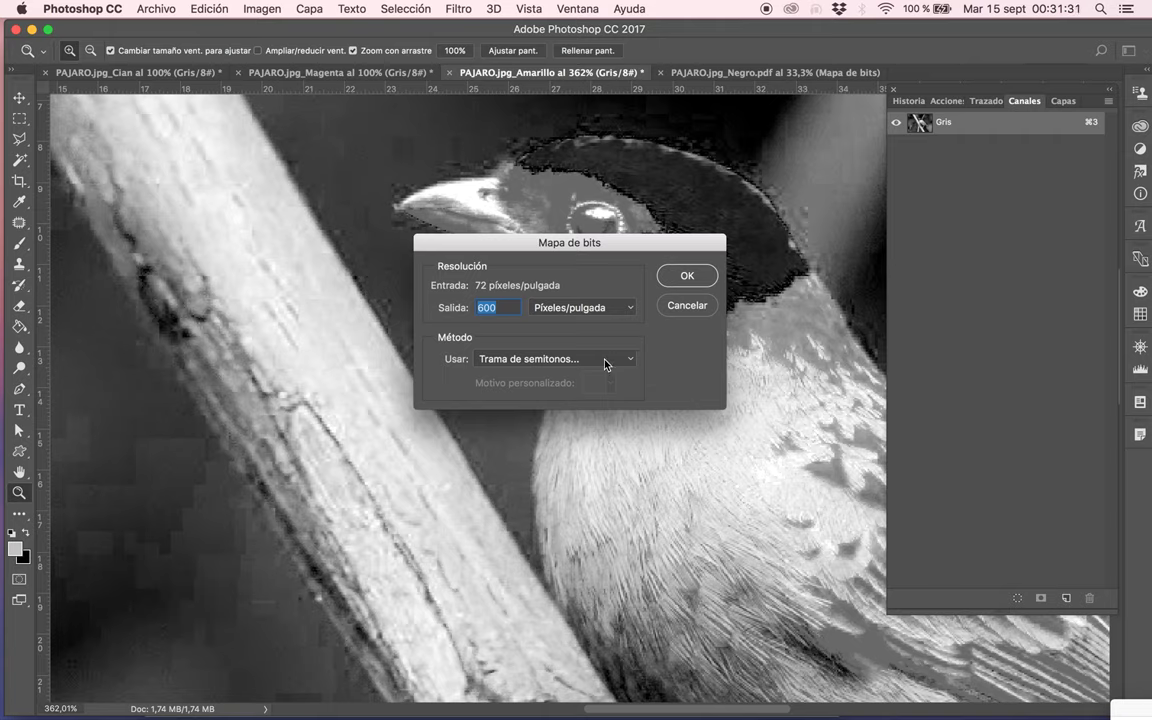
click(687, 276)
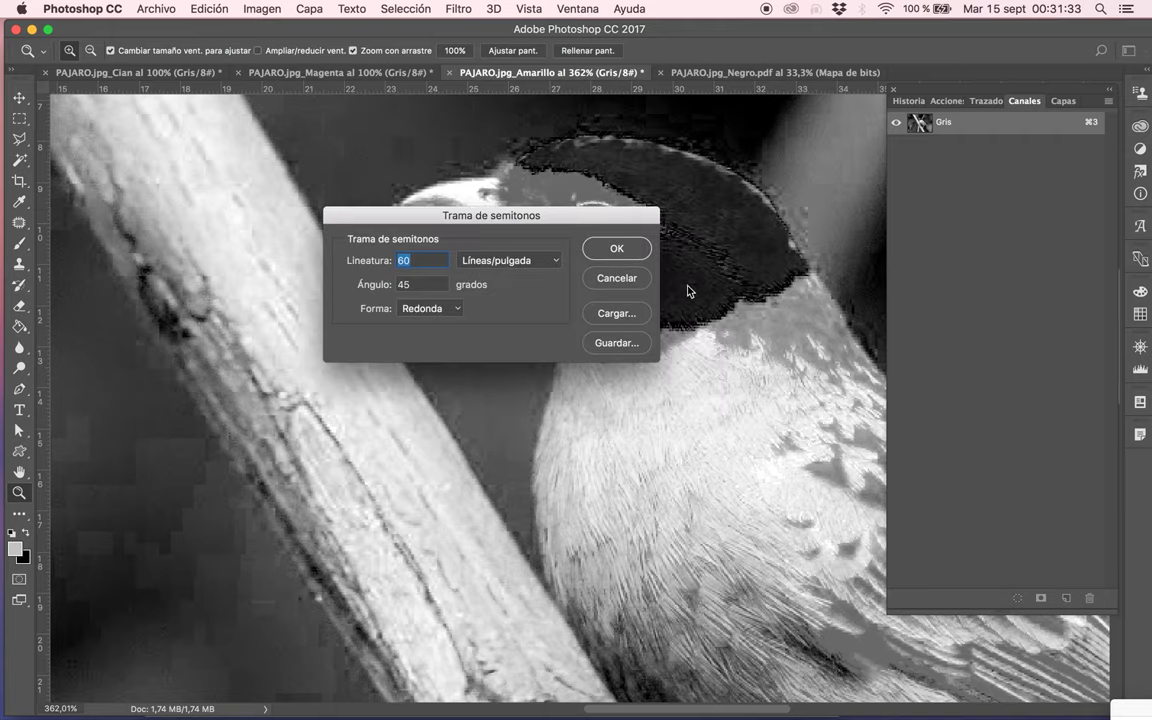
- Set the halftone angle to 0° after checking the angle chart, with 60 lines/inch round dots
click(424, 284)
key(ctrl+Up)
click(998, 316)
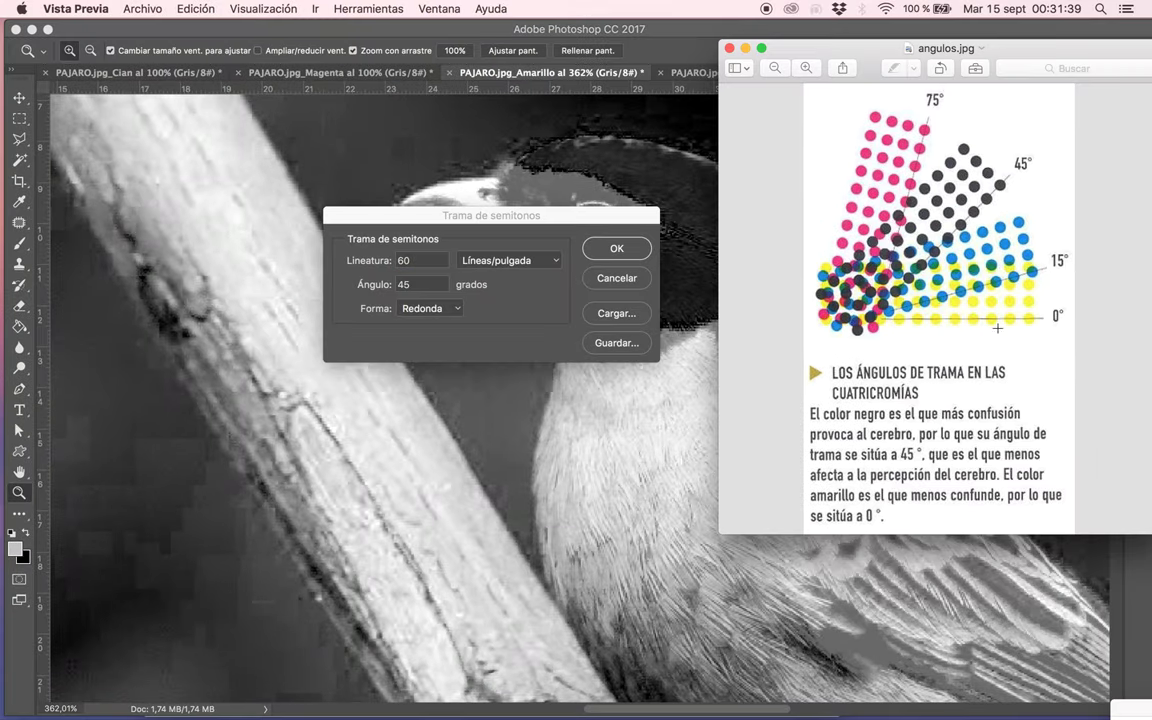
click(408, 286)
text(0)
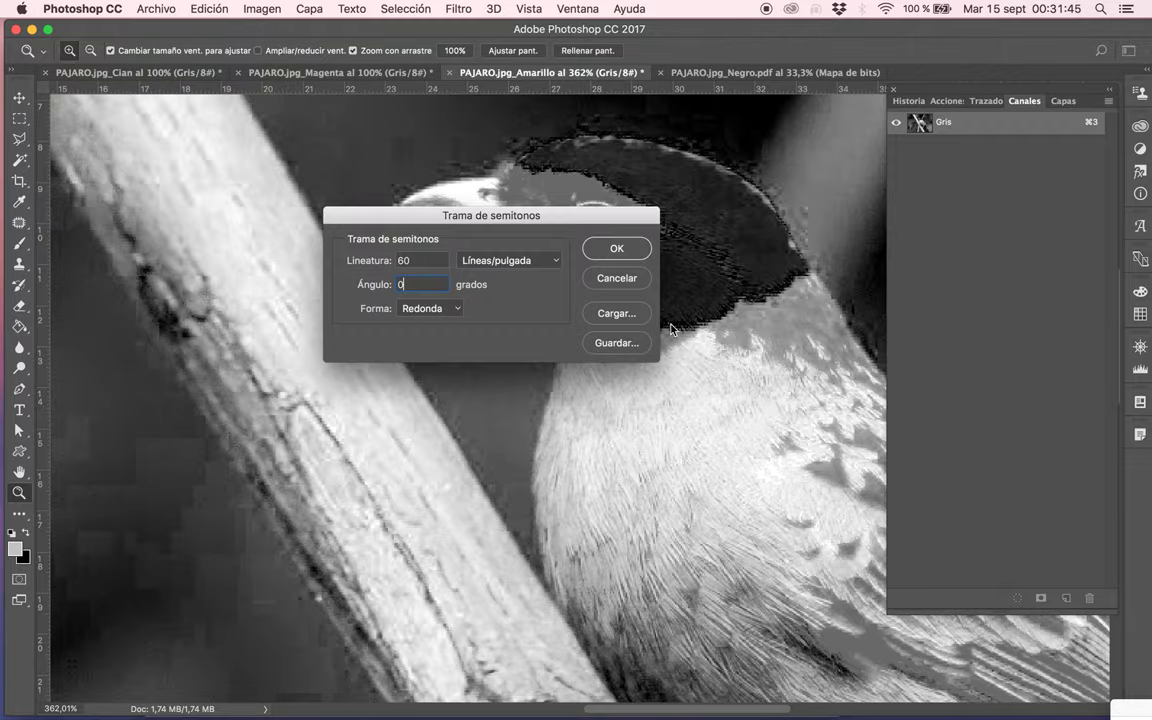
click(616, 249)
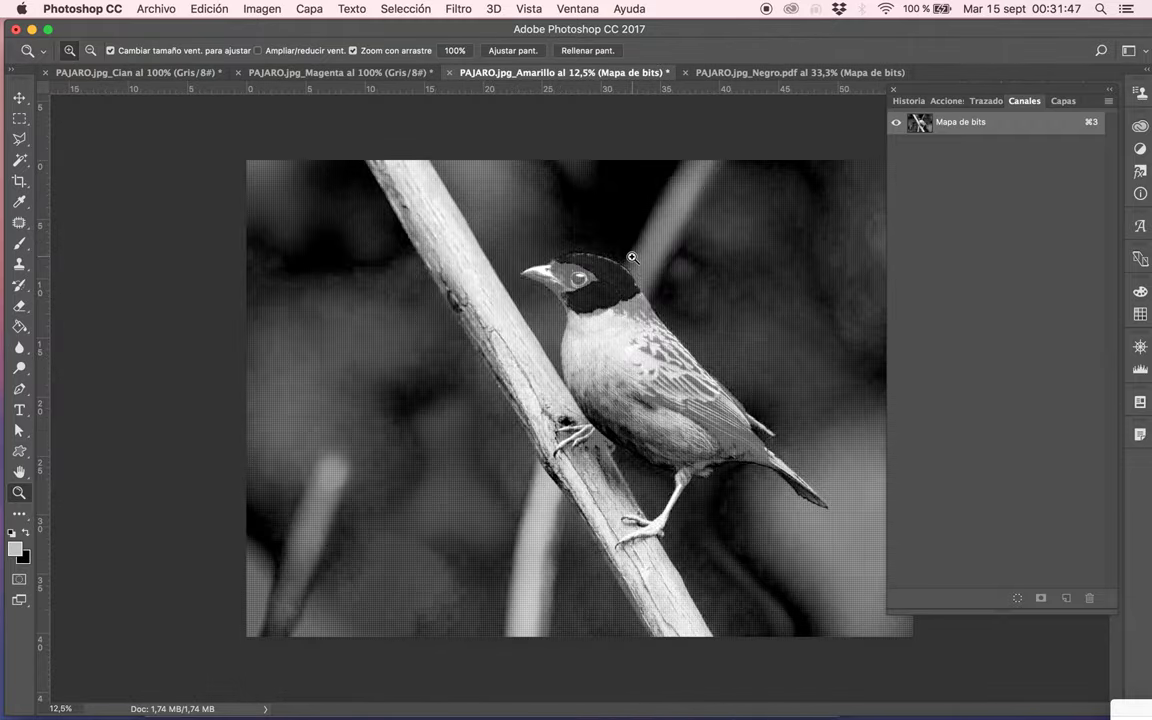
drag(525, 278, 763, 206)
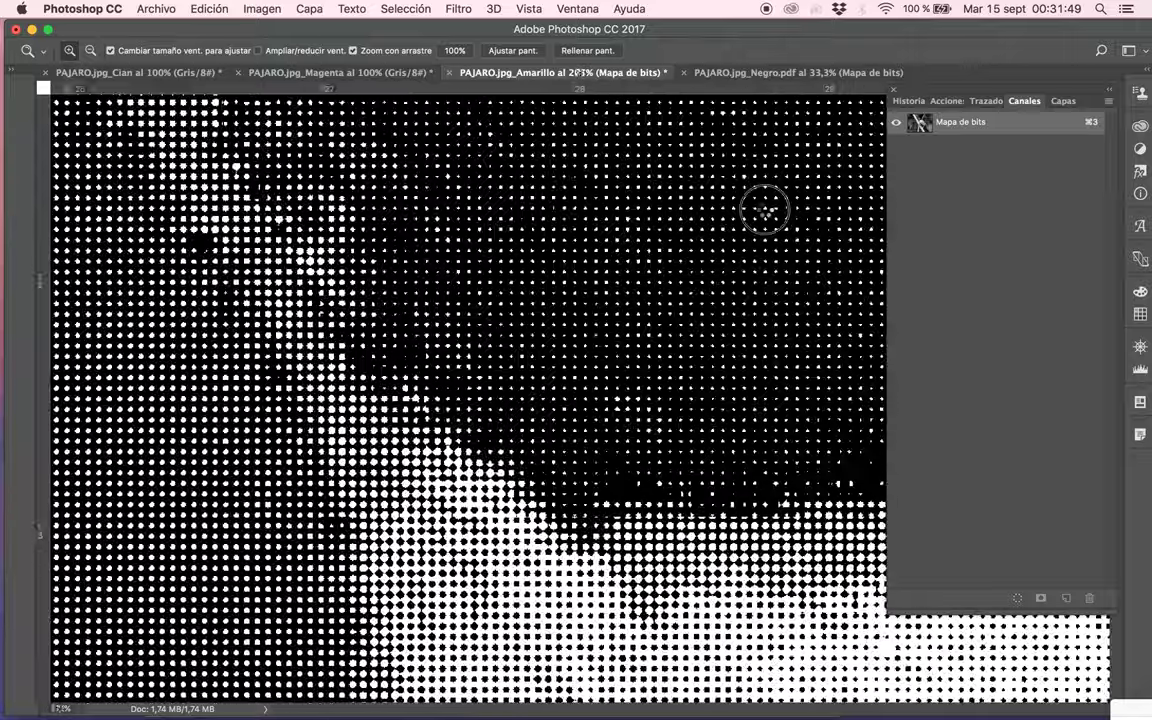
mouse_move(564, 287)
mouse_down()
mouse_move(549, 303)
mouse_move(673, 522)
mouse_up()
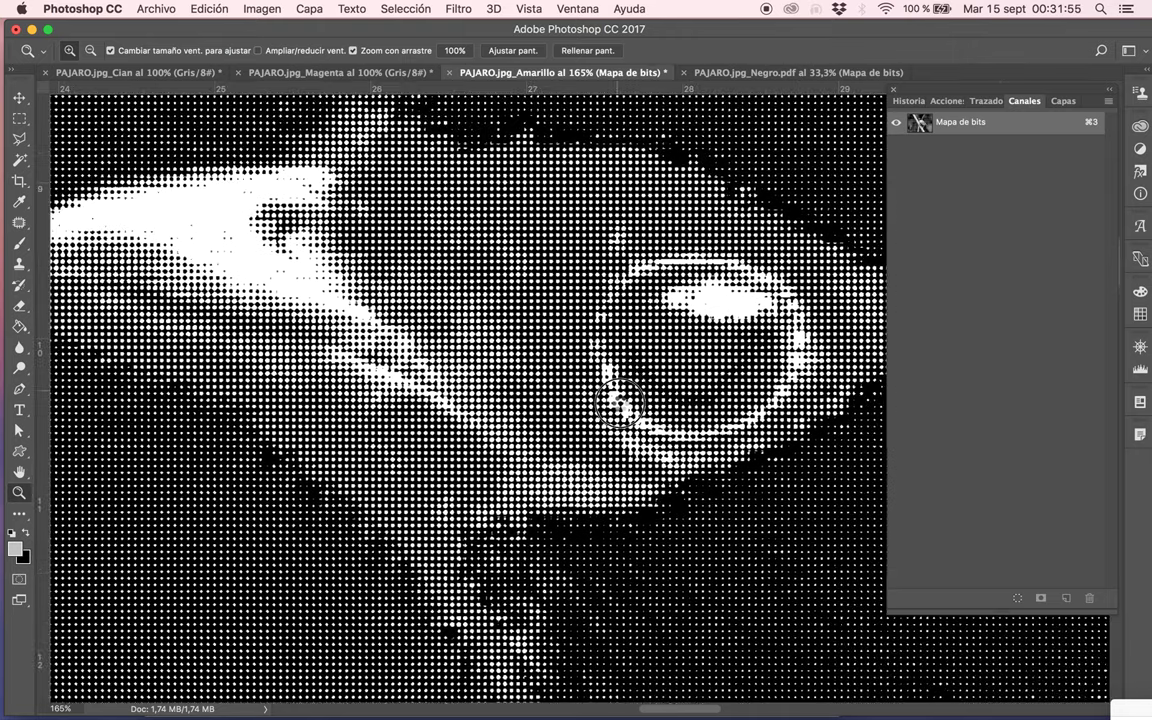
mouse_move(633, 297)
mouse_down()
mouse_move(651, 366)
mouse_move(593, 450)
mouse_move(570, 440)
mouse_up()
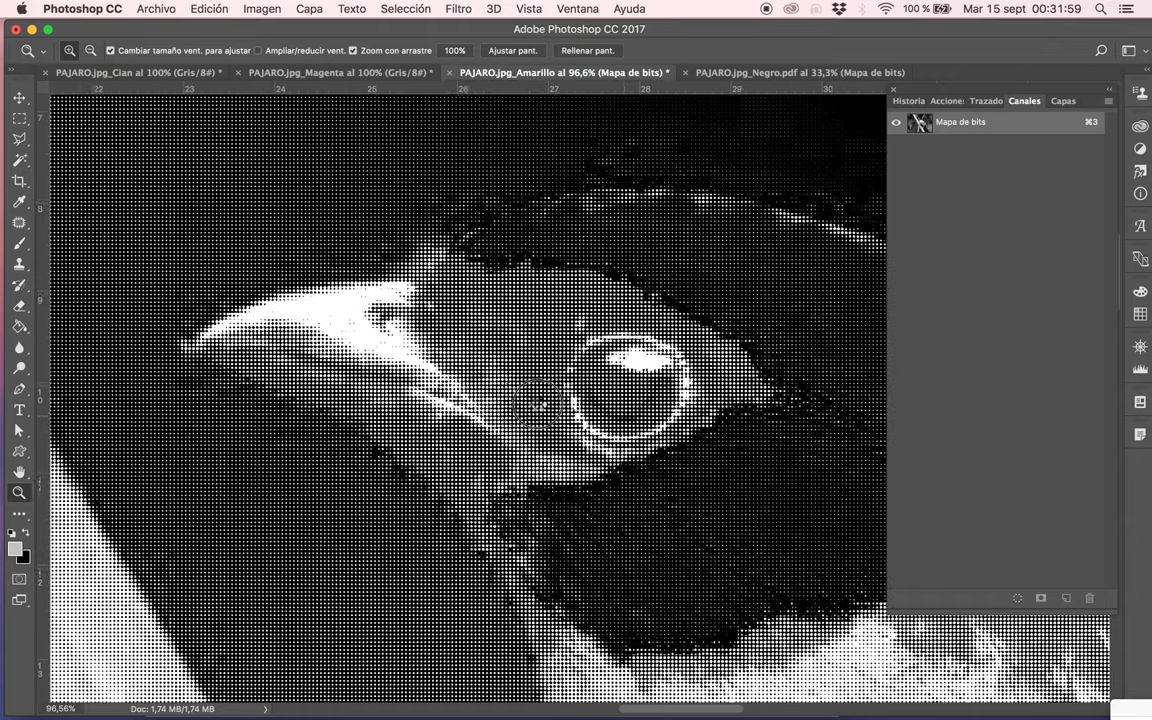
scroll(535, 419, right, 5)
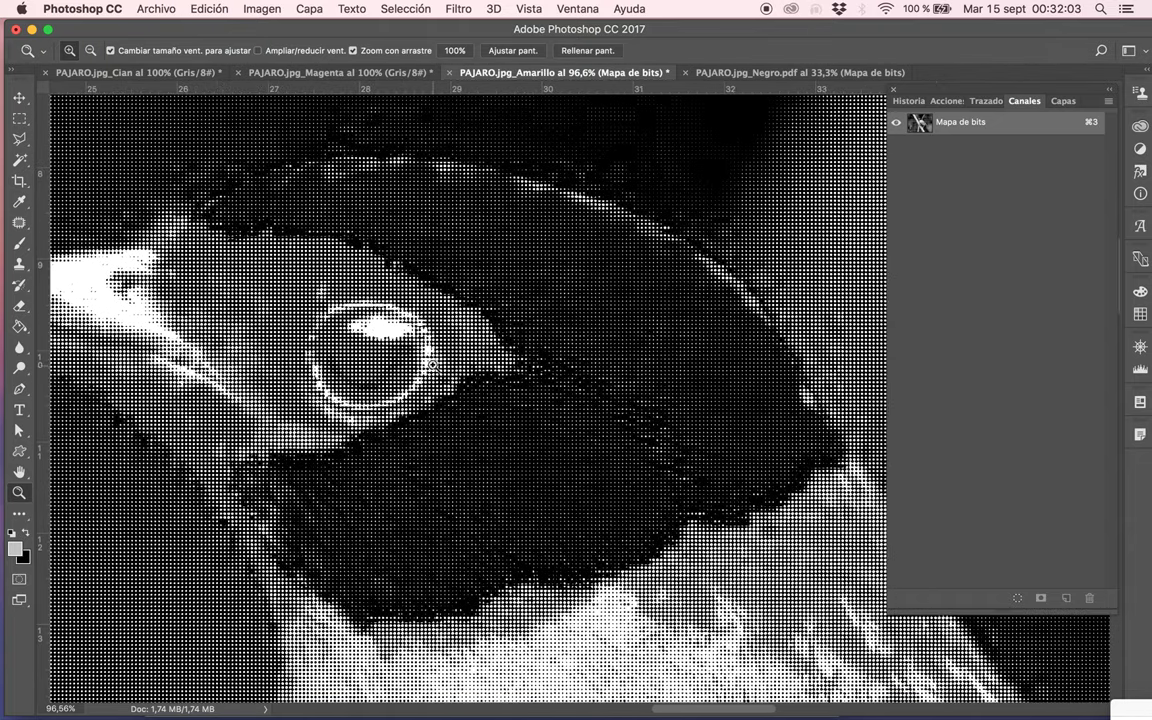
drag(392, 327, 378, 458)
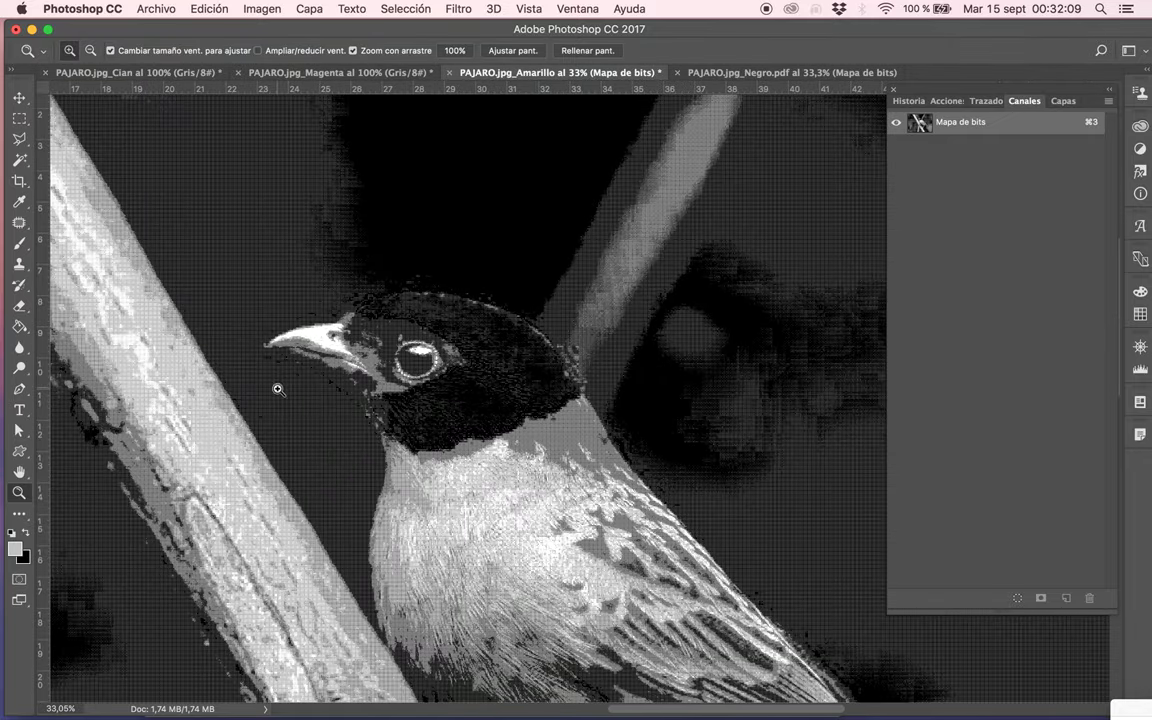
mouse_move(278, 389)
mouse_down()
mouse_move(328, 363)
mouse_move(316, 386)
mouse_up()
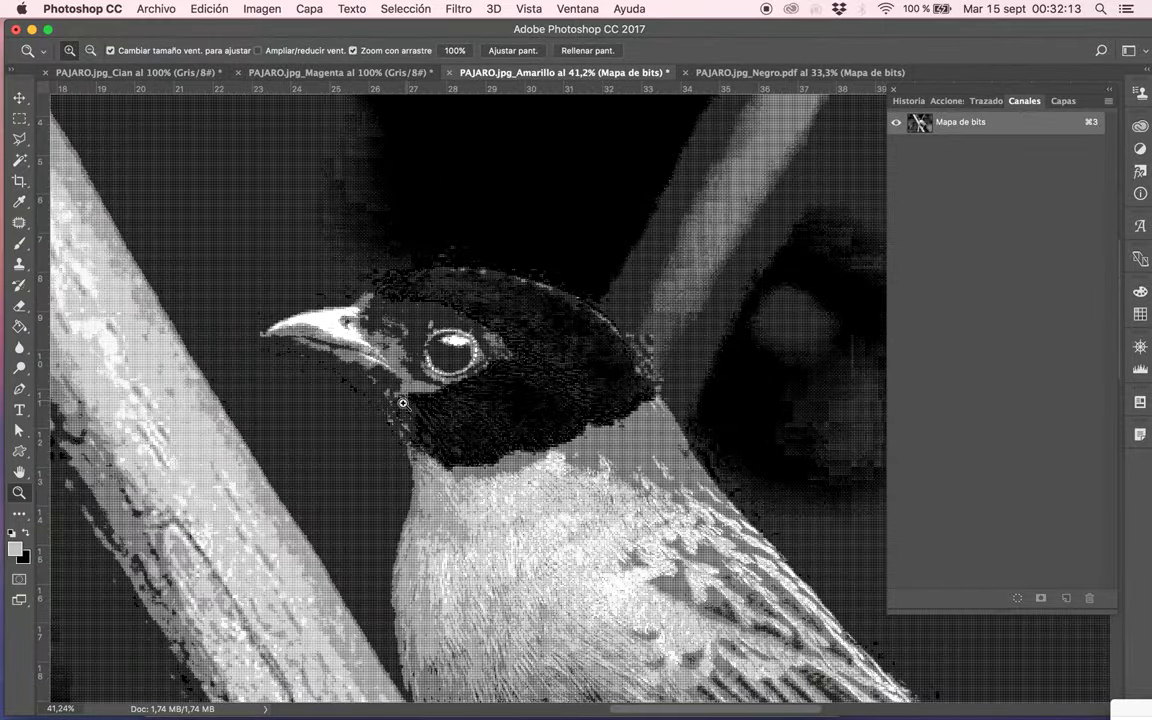
drag(411, 411, 535, 360)
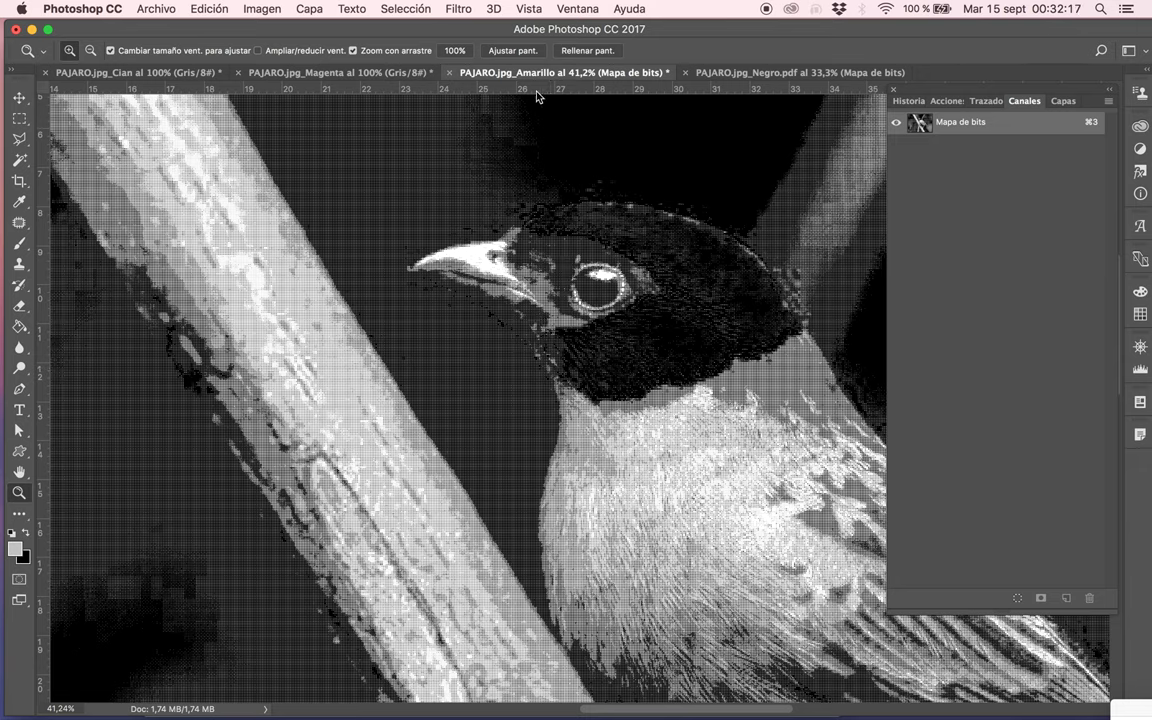
click(156, 9)
- Save as Photoshop PDF PAJARO.jpg_Amarillo.pdf on Escritorio, accepting the notice and compatibility warning
click(188, 174)
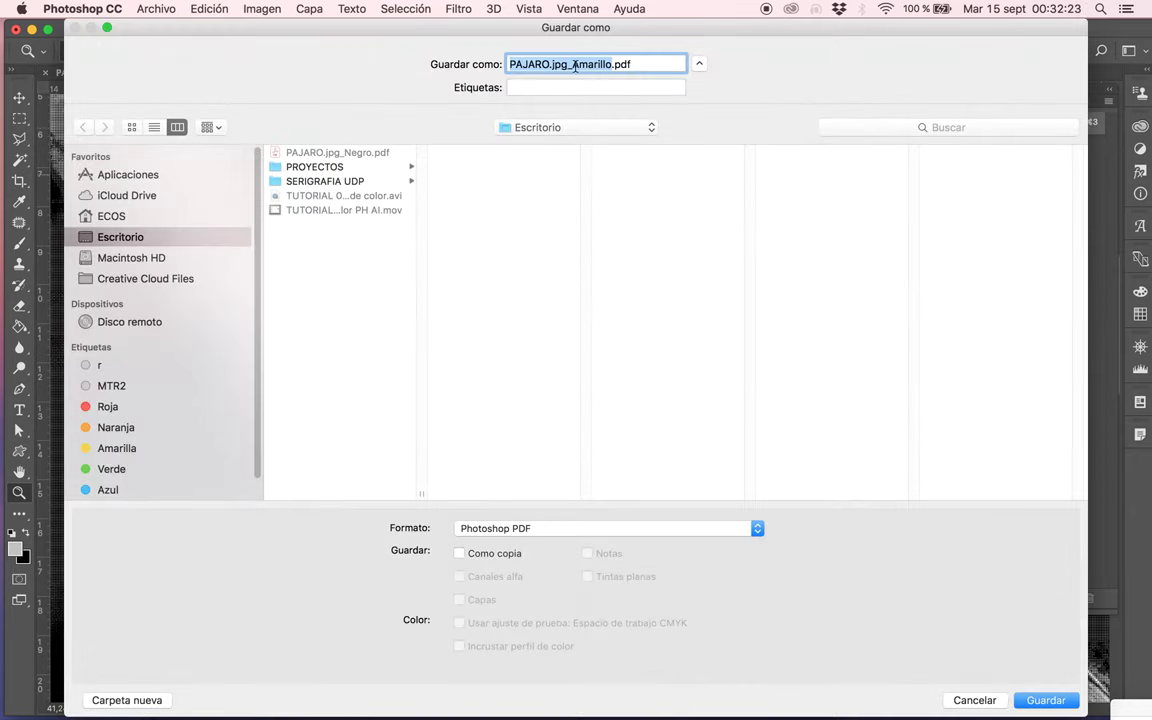
click(1045, 700)
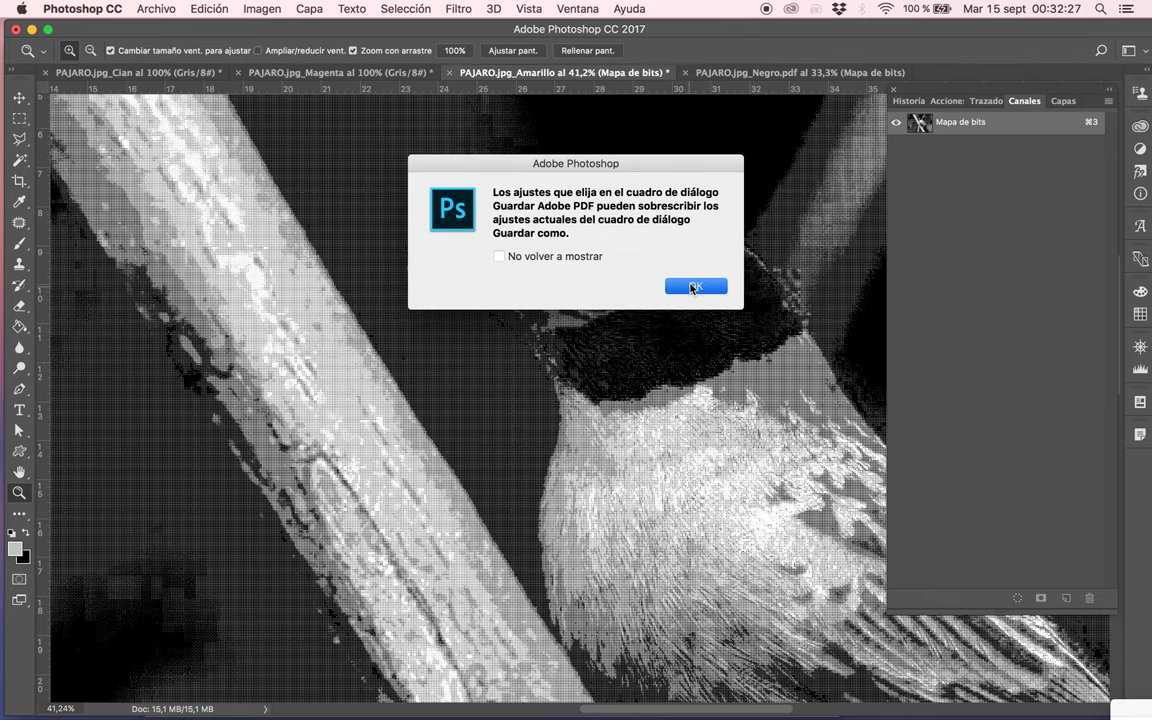
click(693, 287)
click(733, 580)
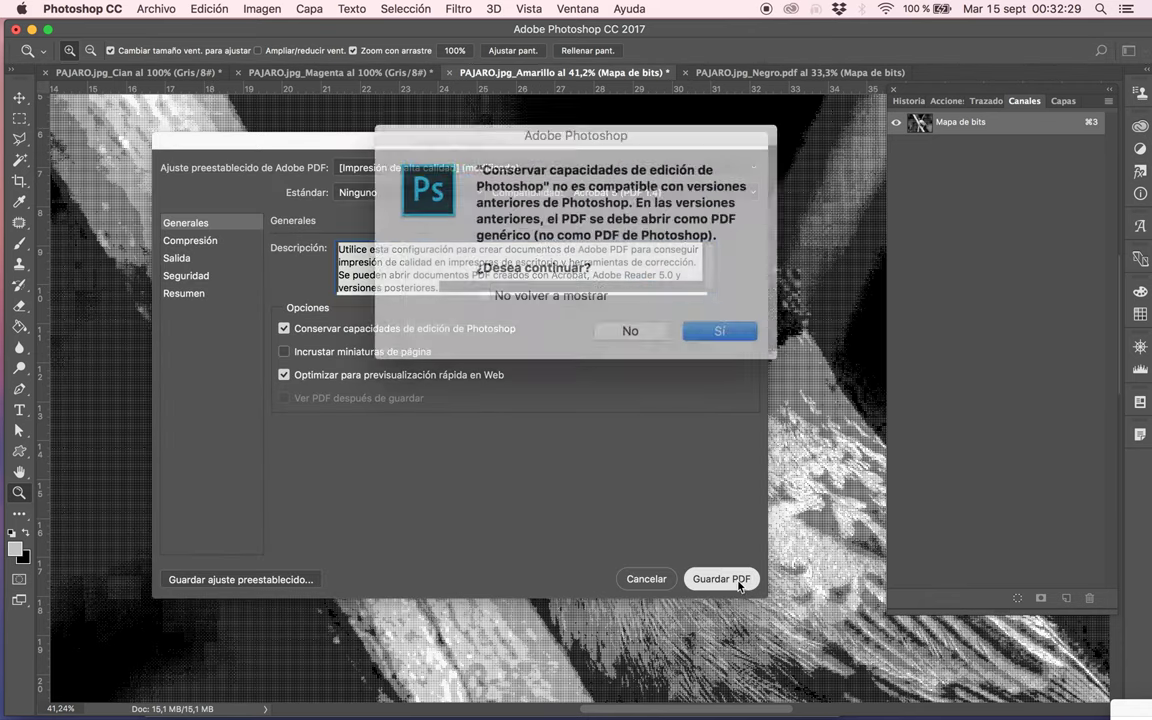
click(704, 318)
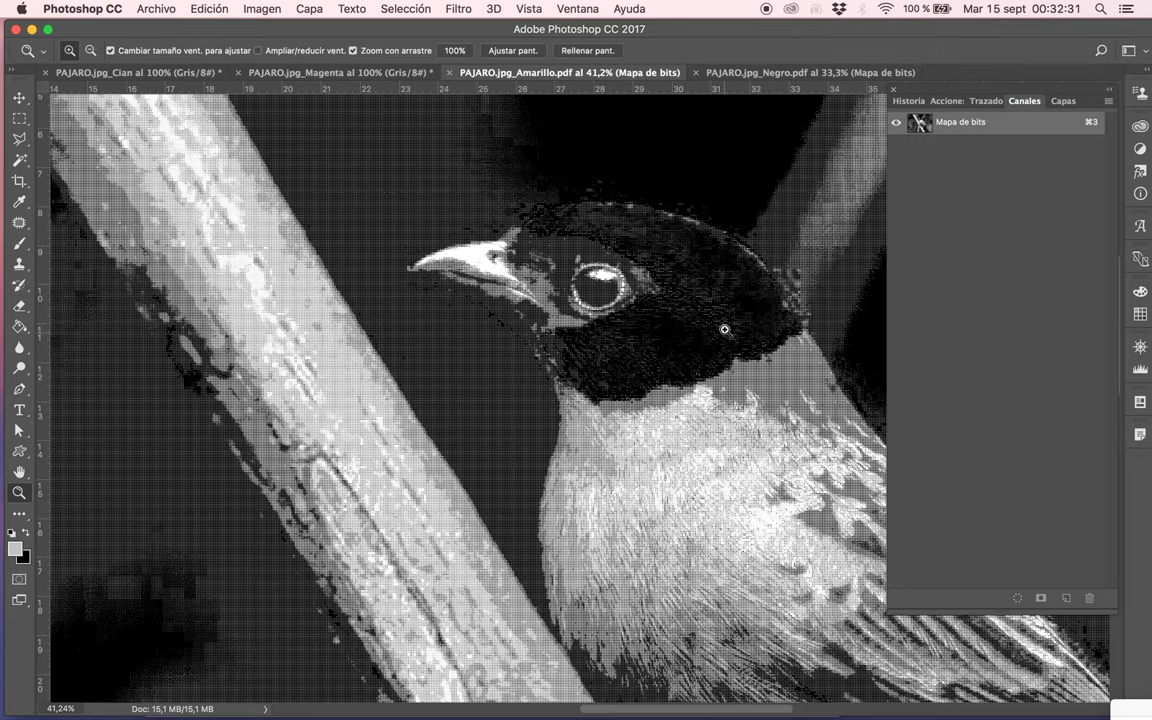
- Switch to the Magenta document and convert to Bitmap at 600 ppi with Halftone Screen
click(335, 76)
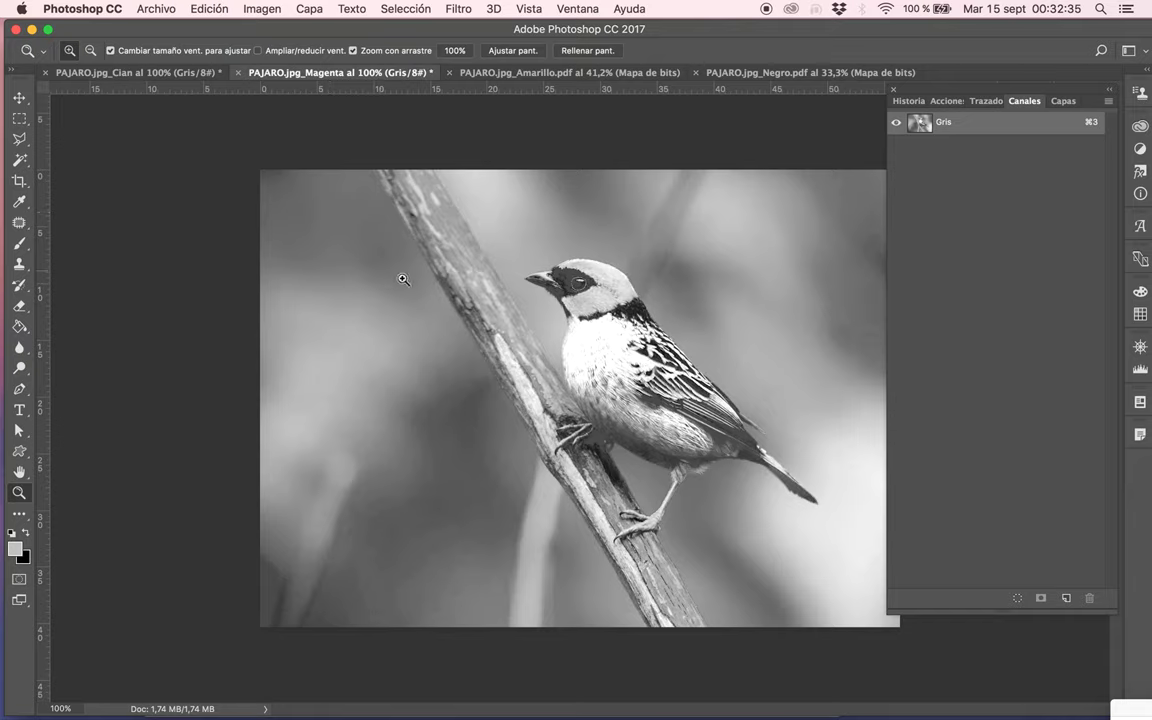
click(262, 9)
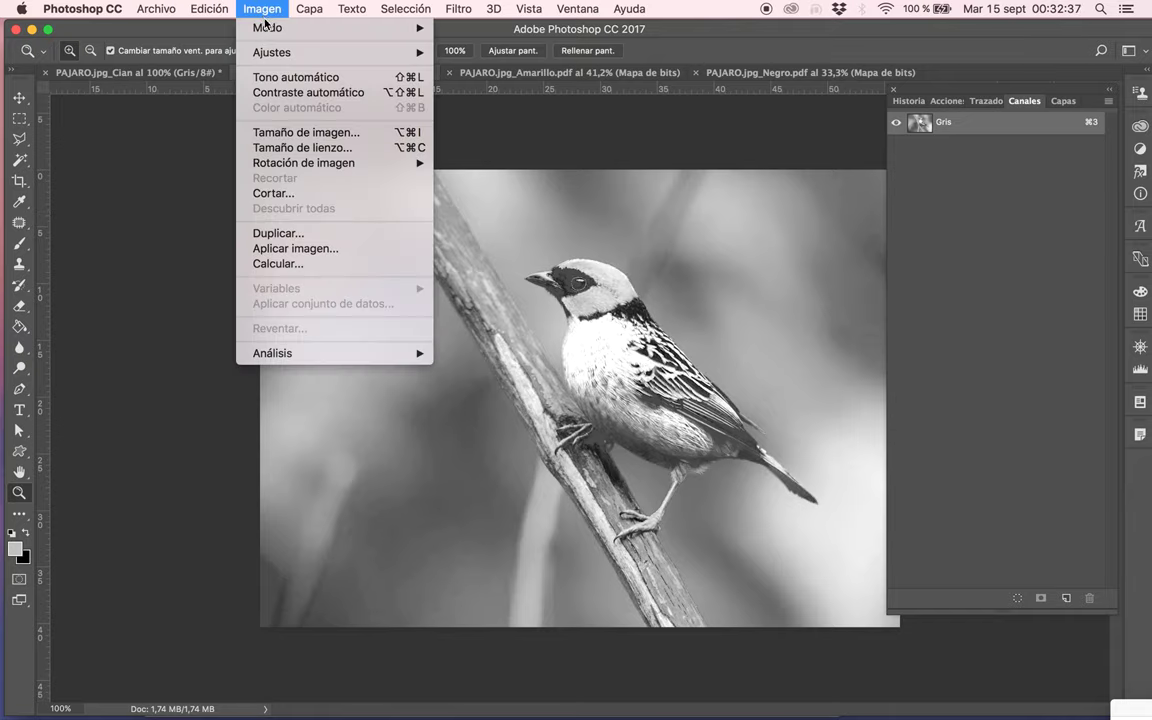
mouse_move(300, 28)
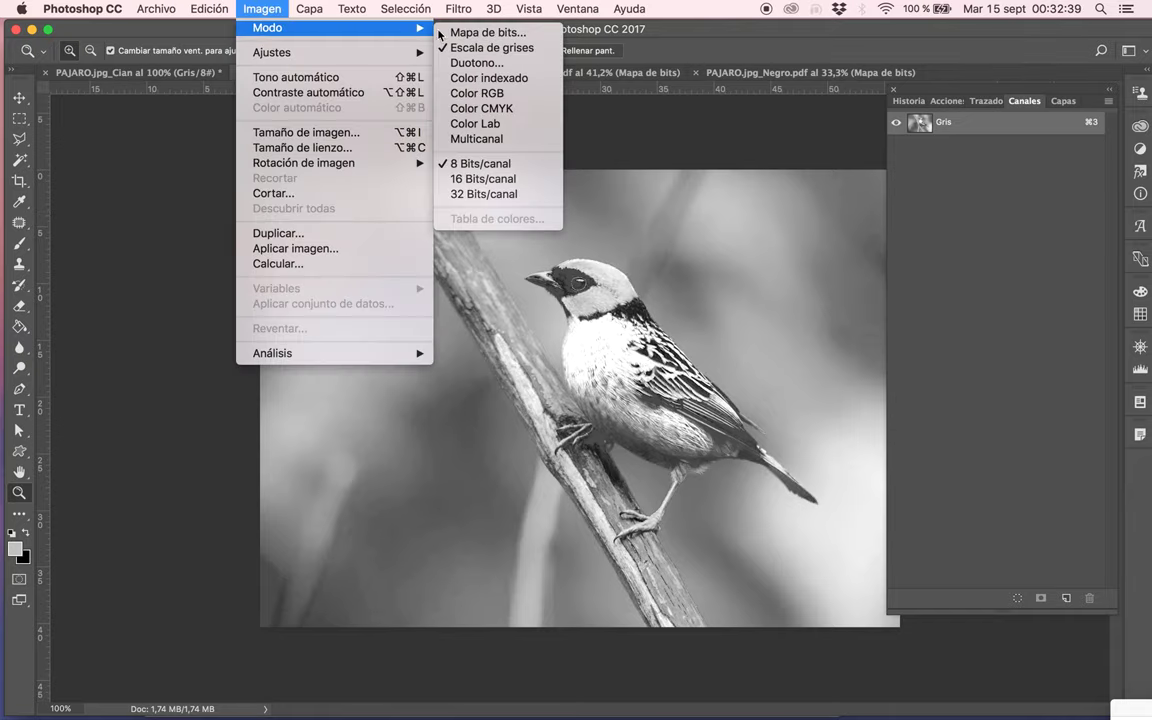
click(470, 31)
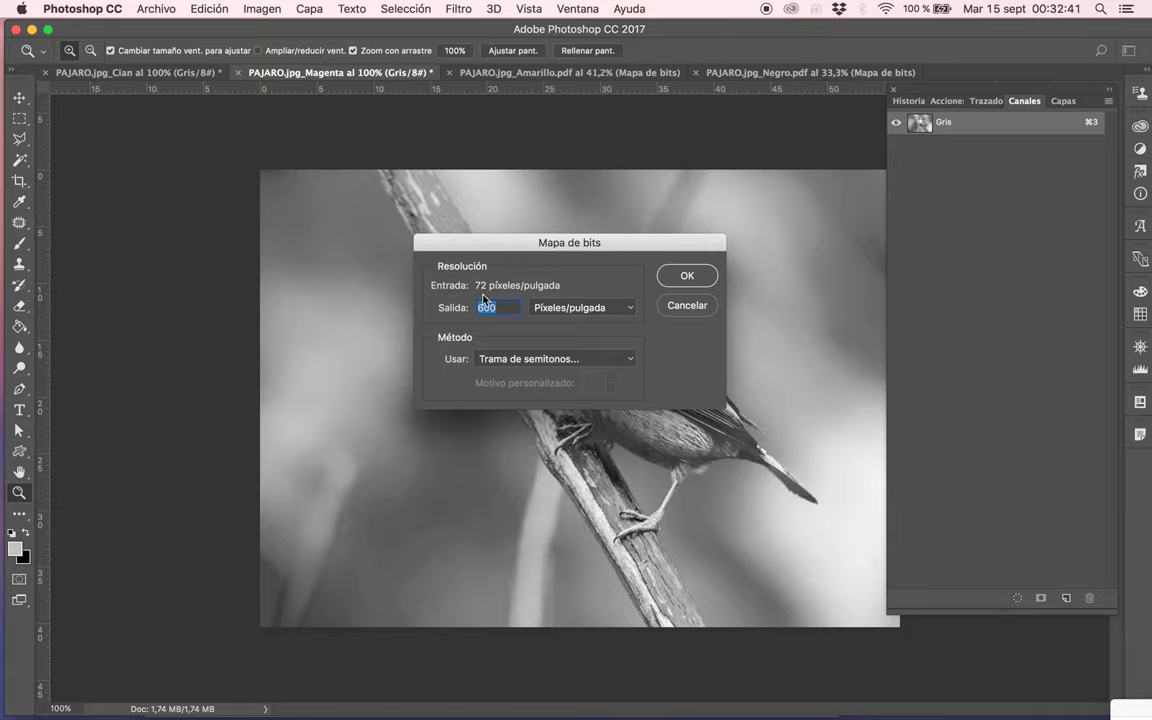
click(684, 276)
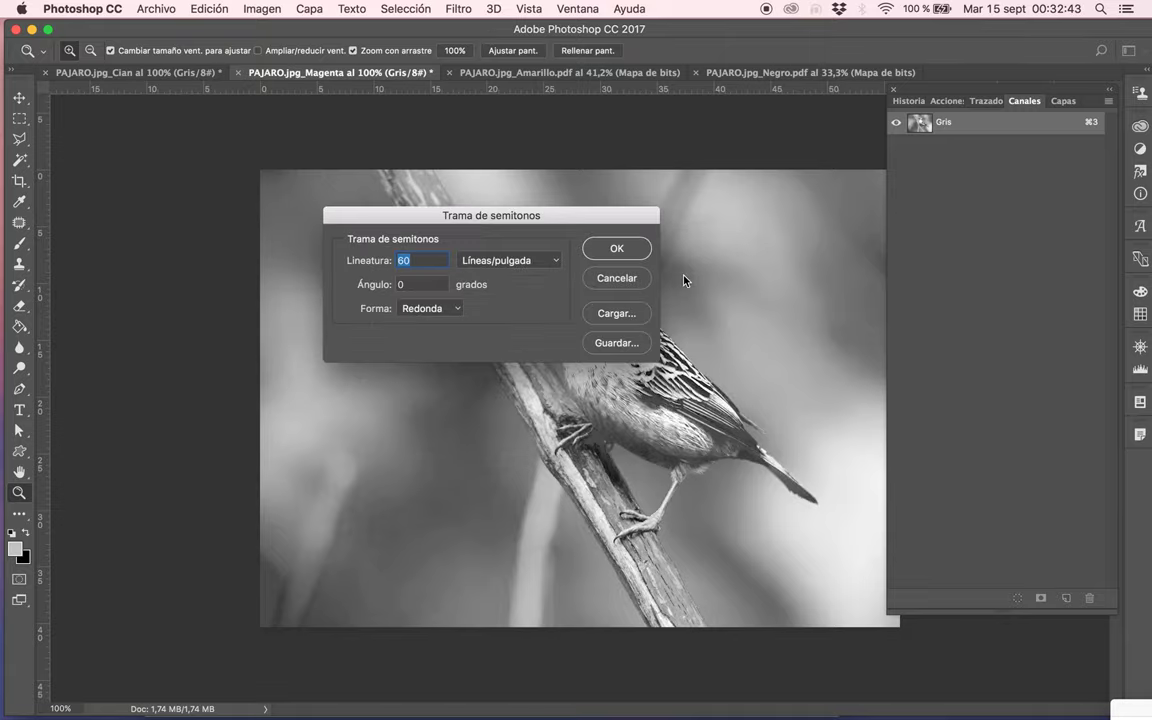
- Apply a 75° halftone angle using the angle chart, then zoom in on the magenta dots
click(434, 285)
key(ctrl+Up)
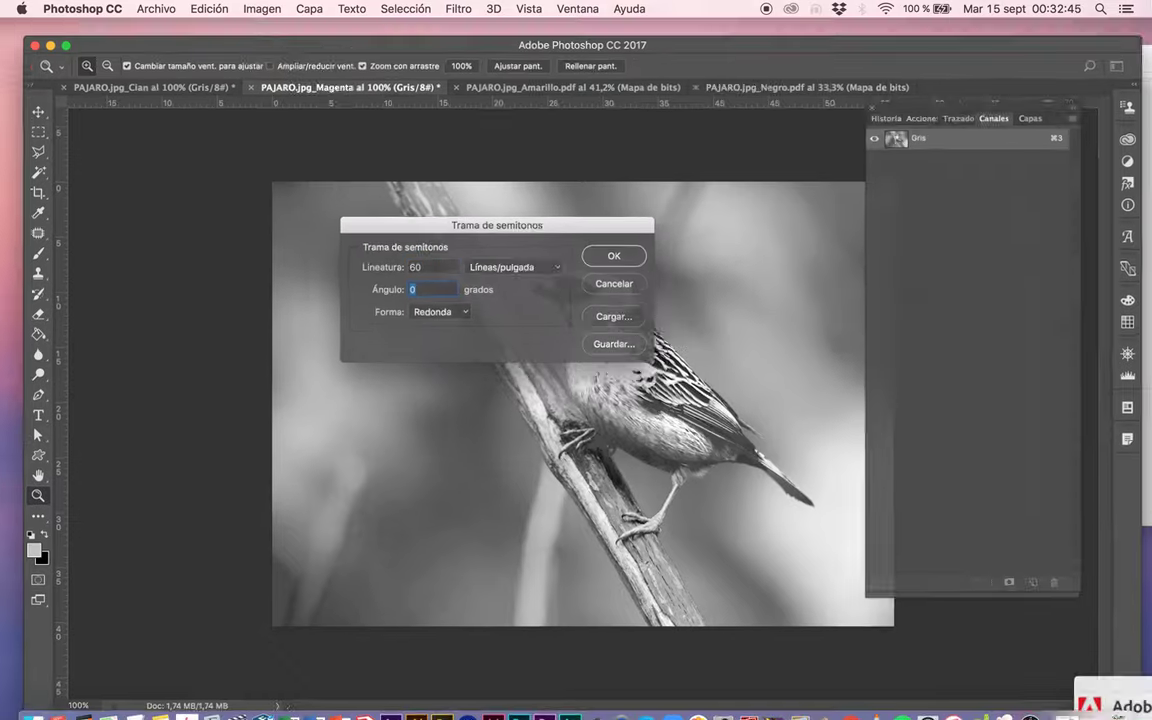
click(1030, 250)
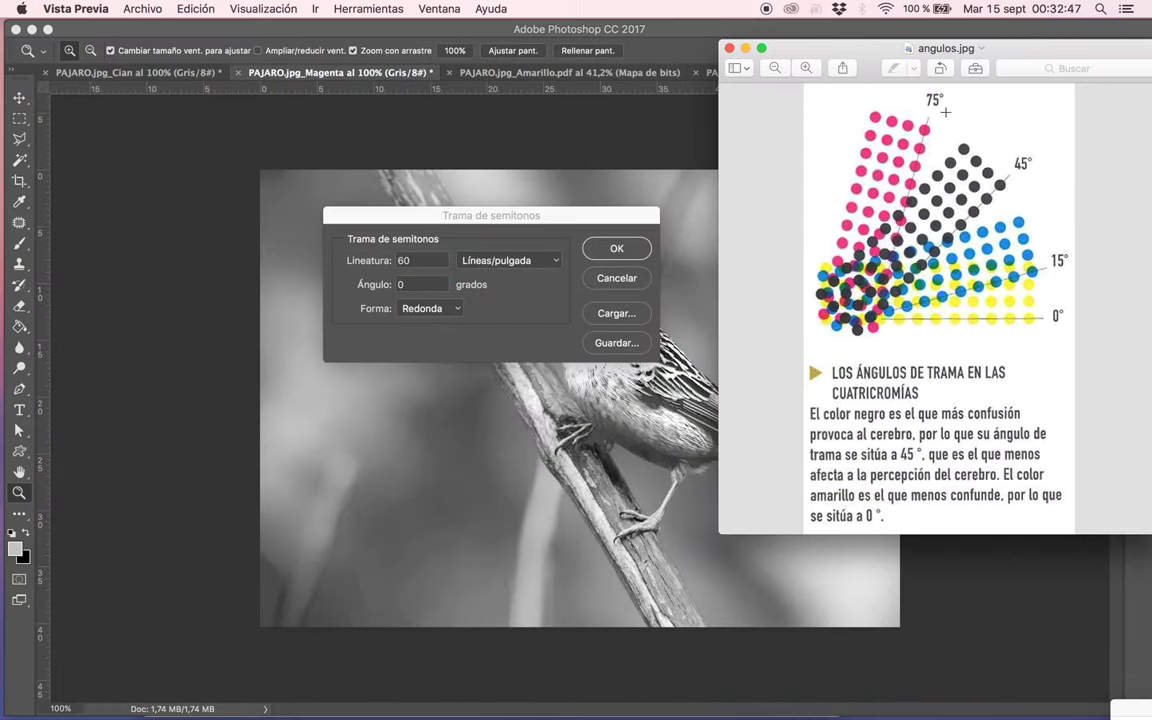
click(416, 286)
text(75)
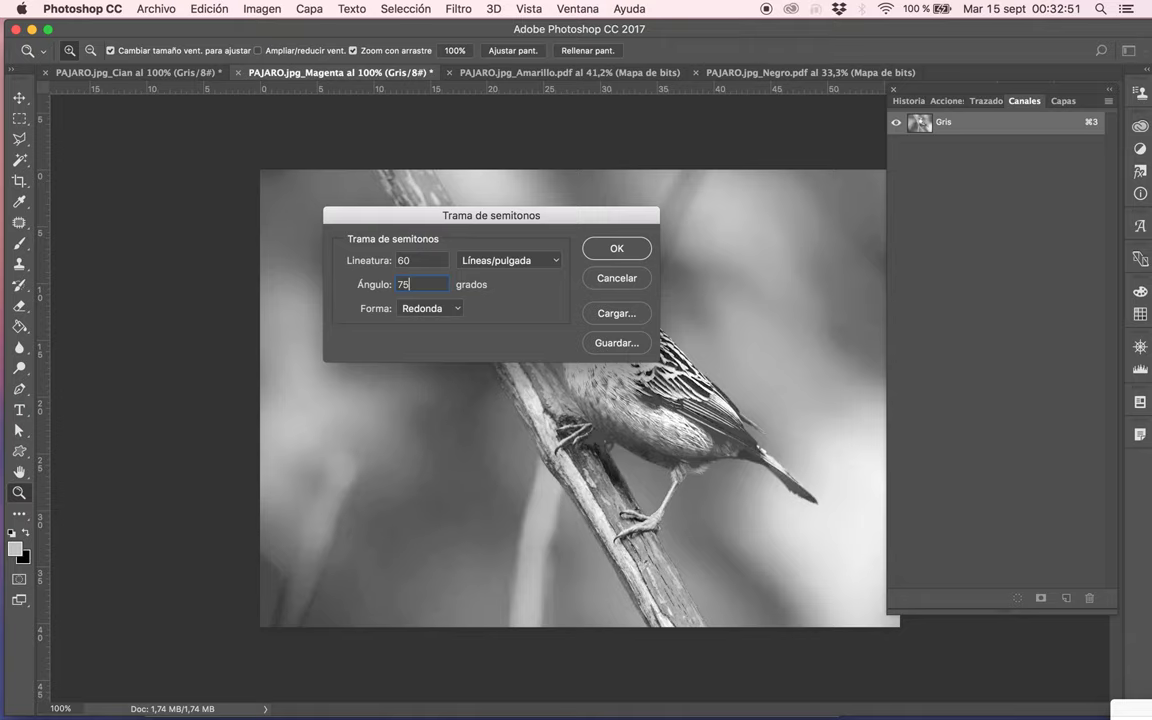
click(632, 249)
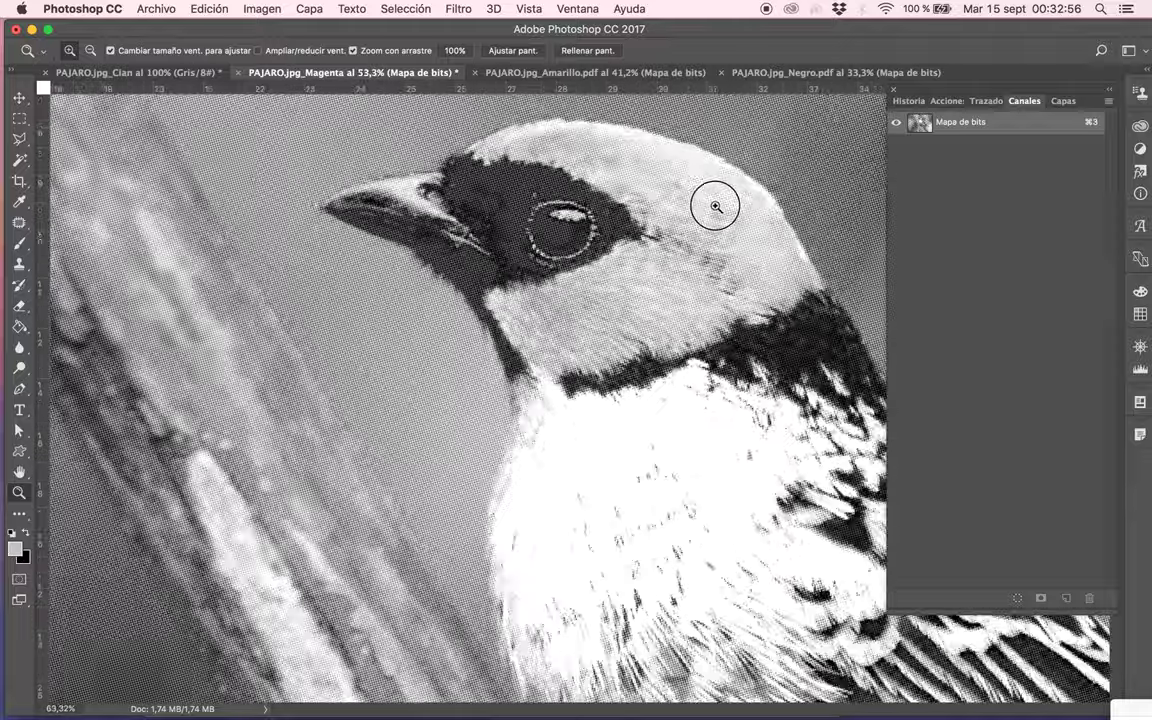
drag(555, 241, 766, 172)
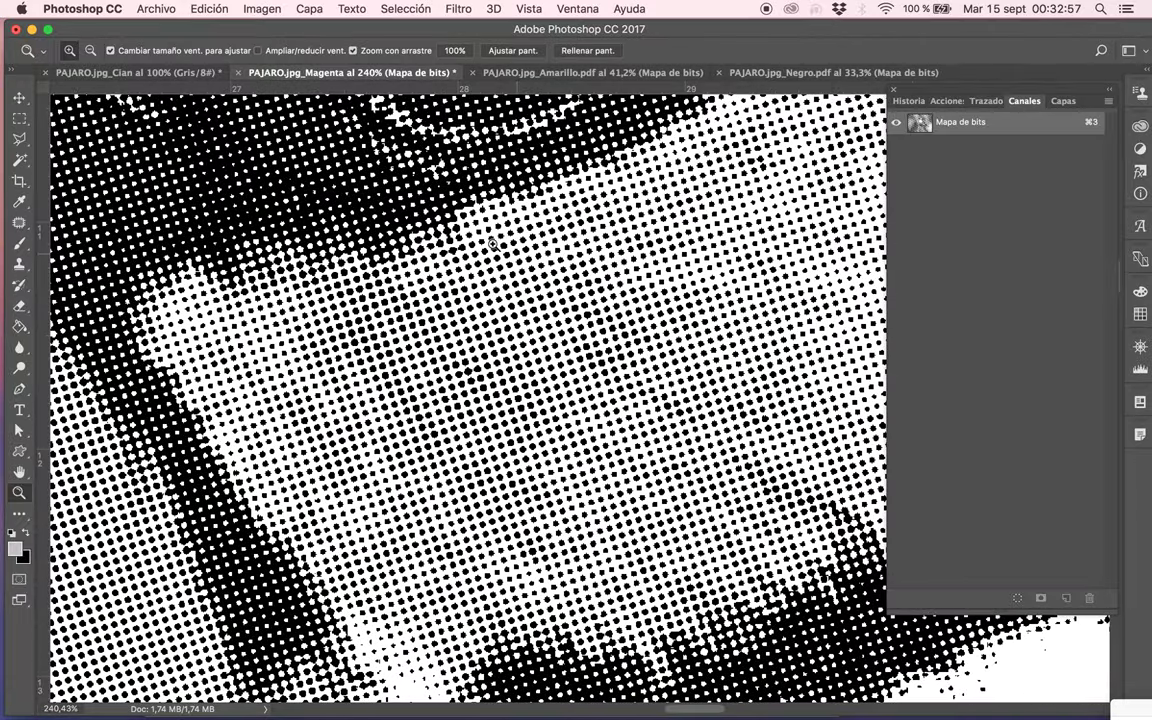
- Save the magenta halftone as Photoshop PDF PAJARO.jpg_Magenta.pdf on Escritorio, accepting both warnings
click(153, 12)
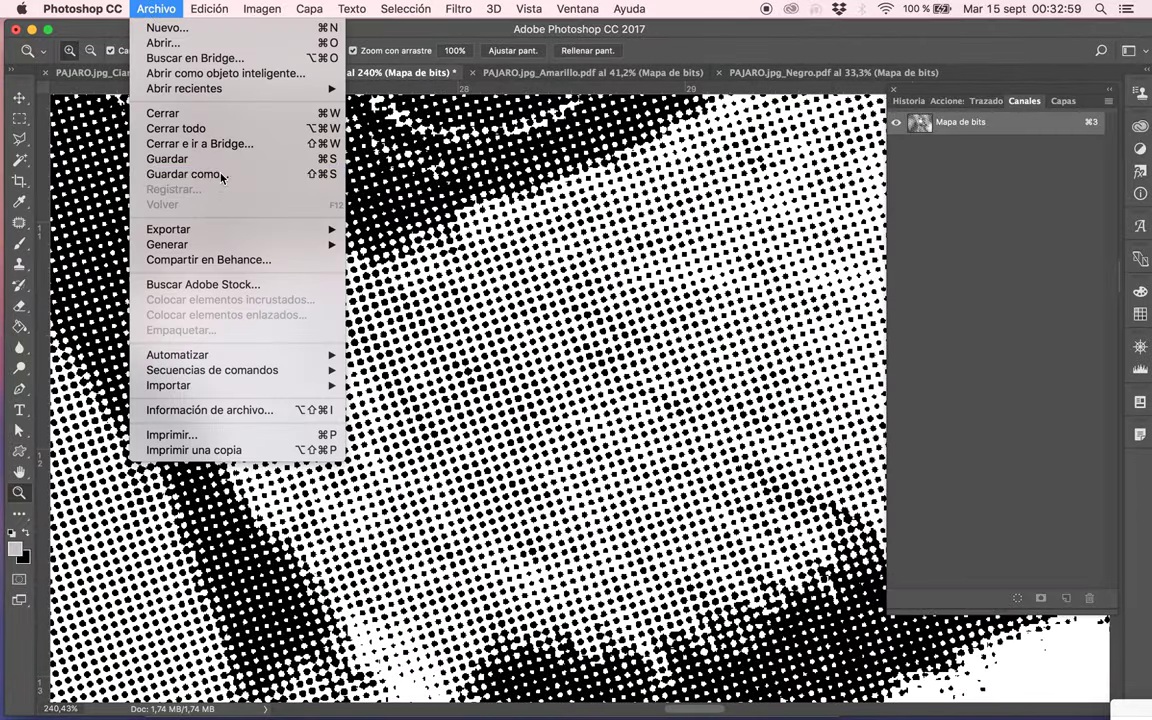
click(222, 178)
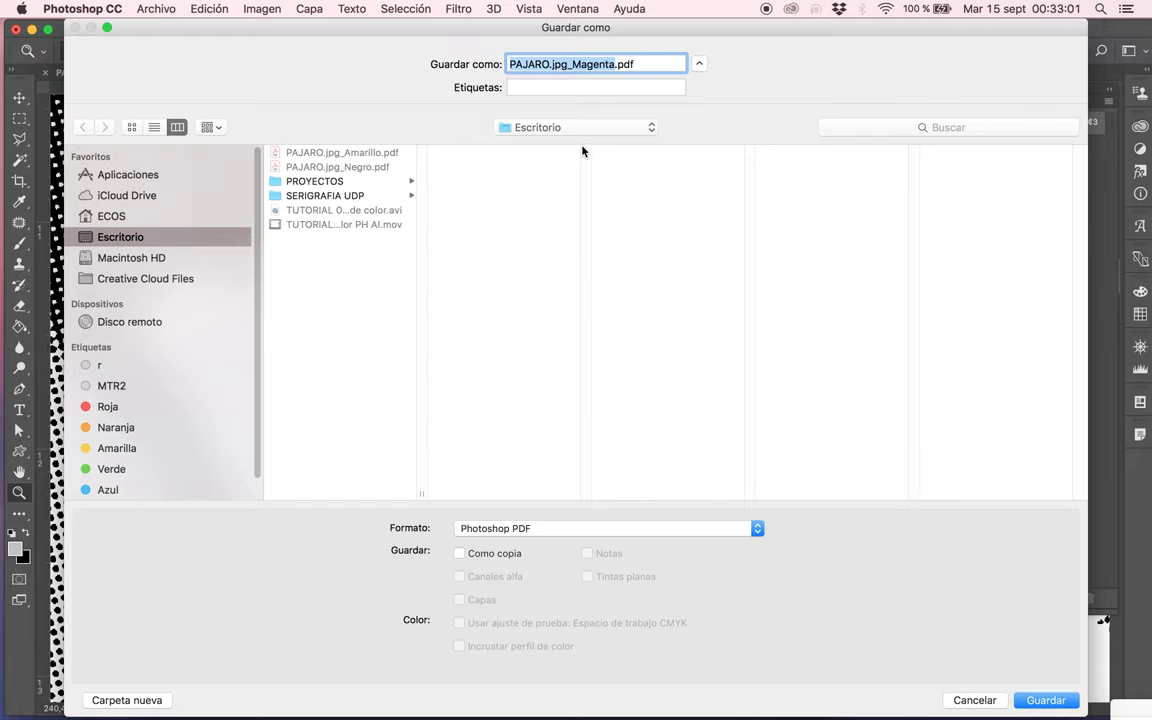
click(1045, 700)
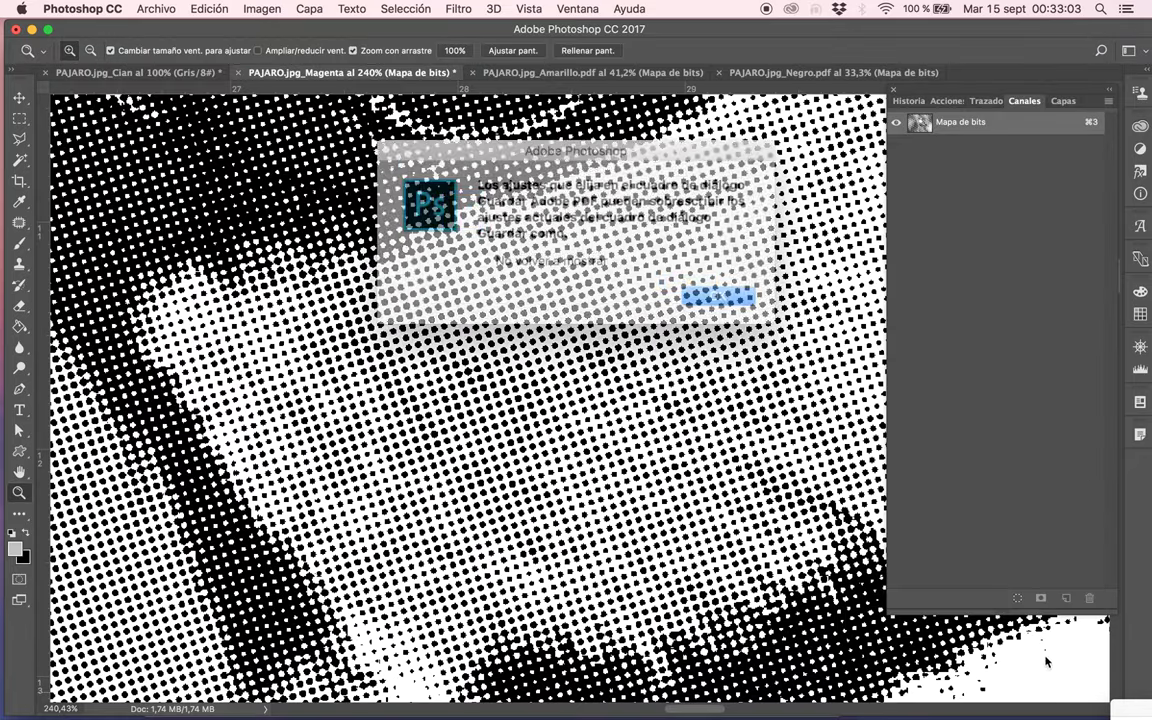
click(694, 285)
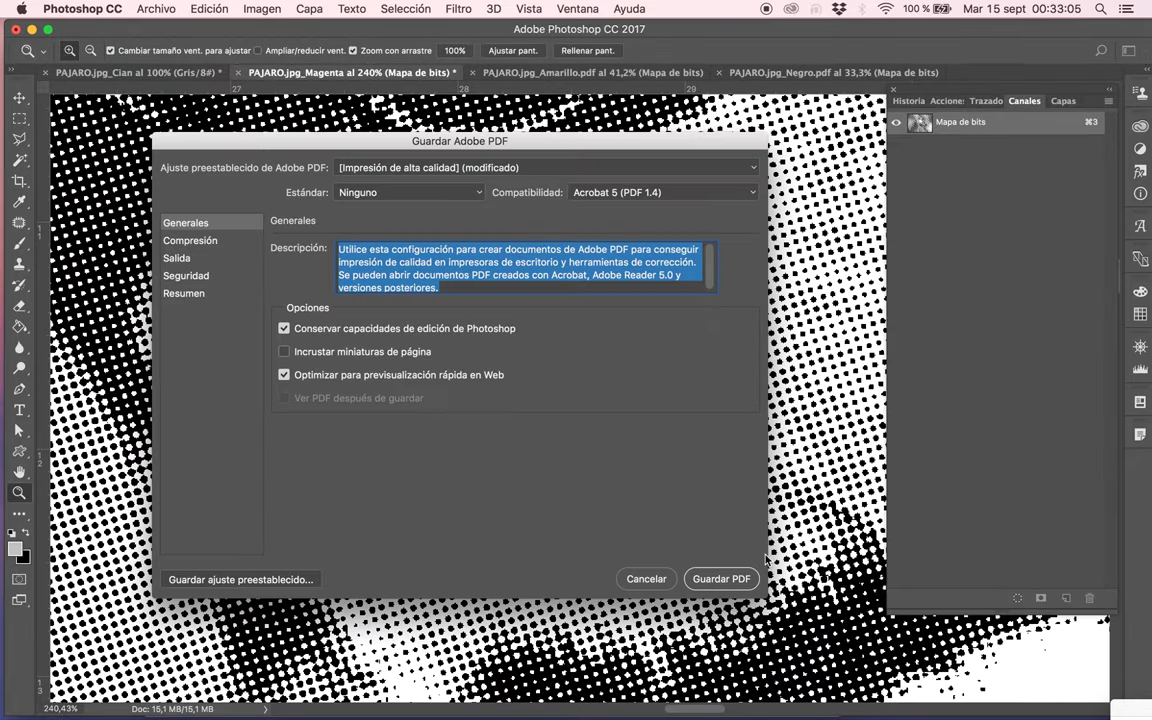
click(748, 580)
click(696, 316)
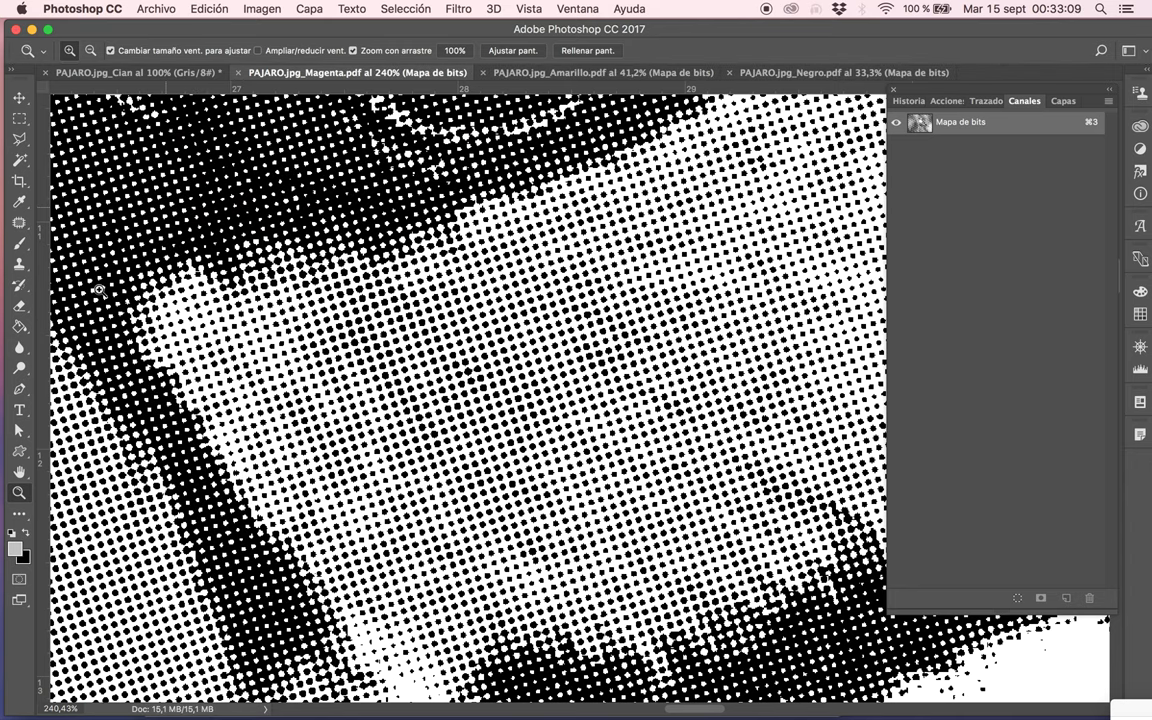
drag(410, 303, 300, 188)
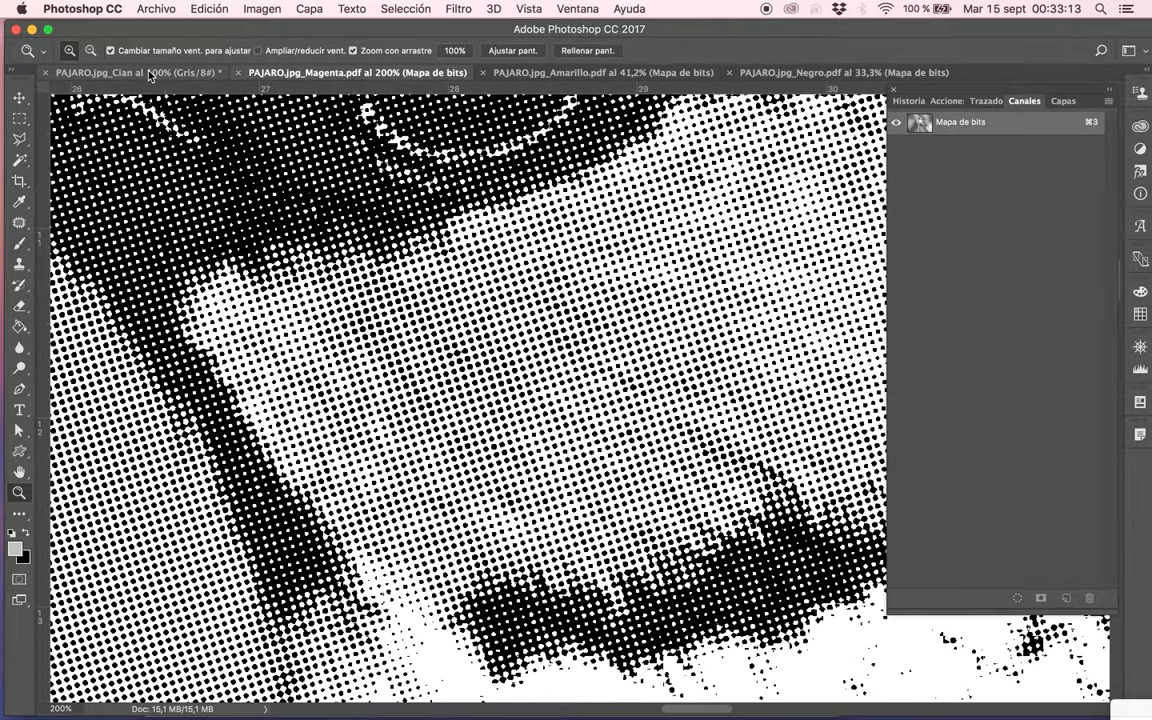
- Convert the Cian image to Bitmap mode at 600 px/in using Halftone Screen
click(136, 70)
drag(667, 354, 740, 309)
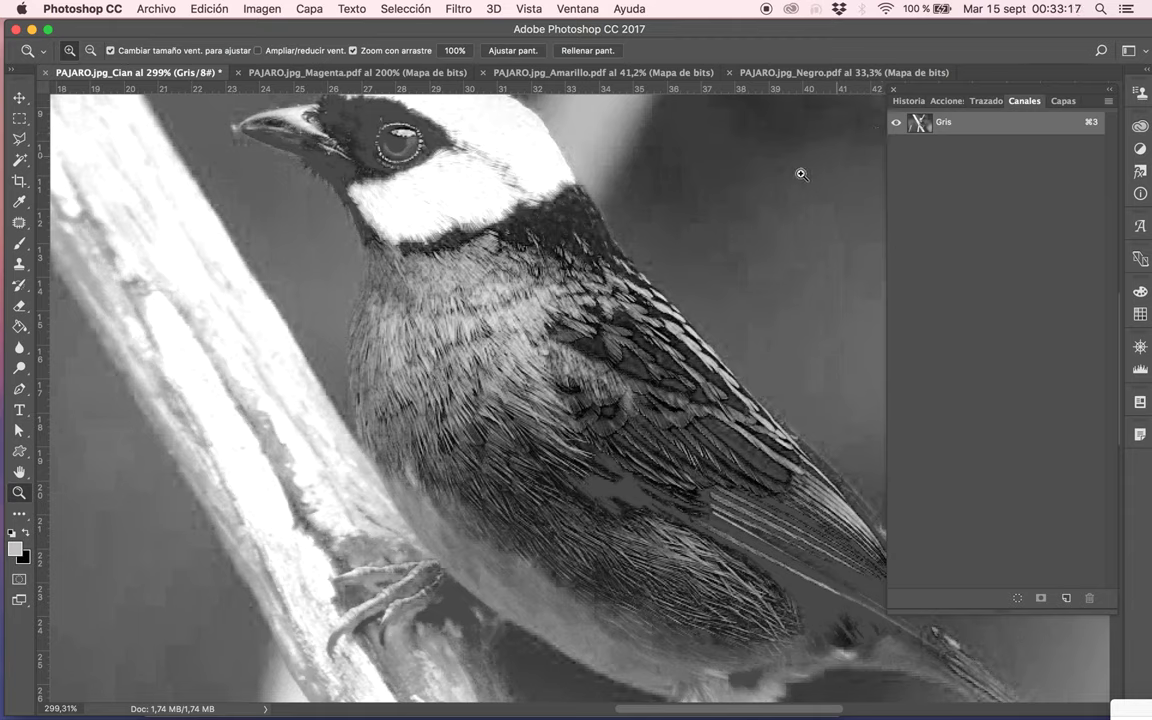
click(264, 9)
mouse_move(300, 28)
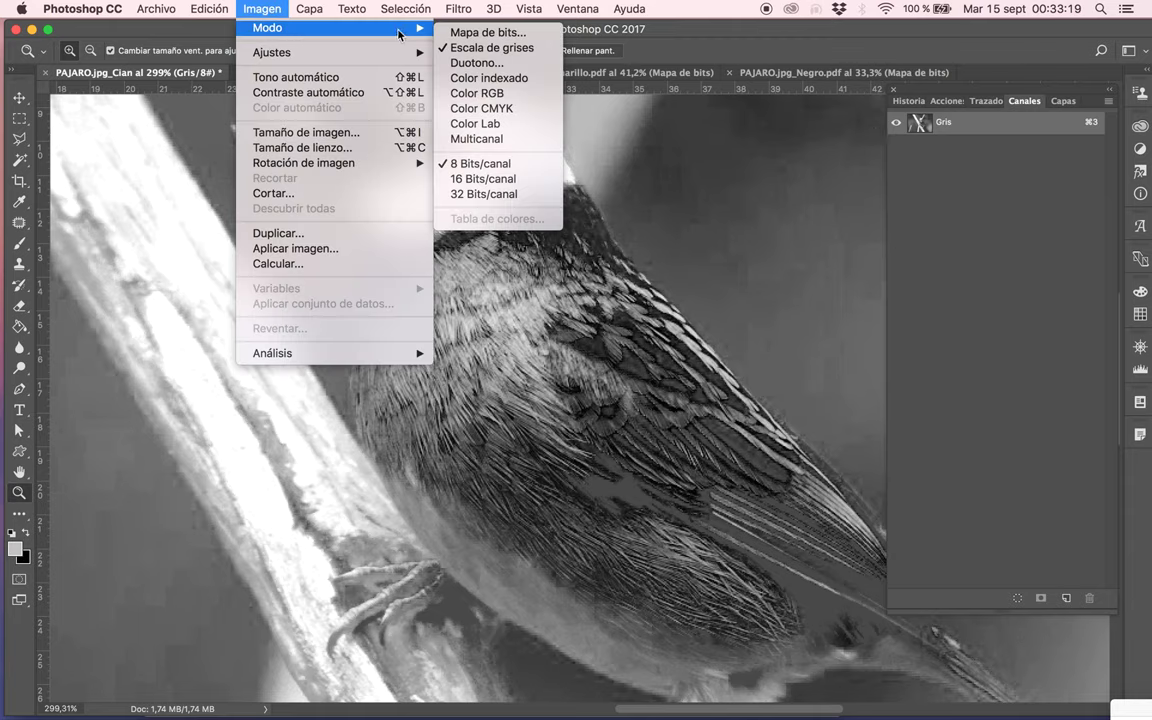
click(452, 33)
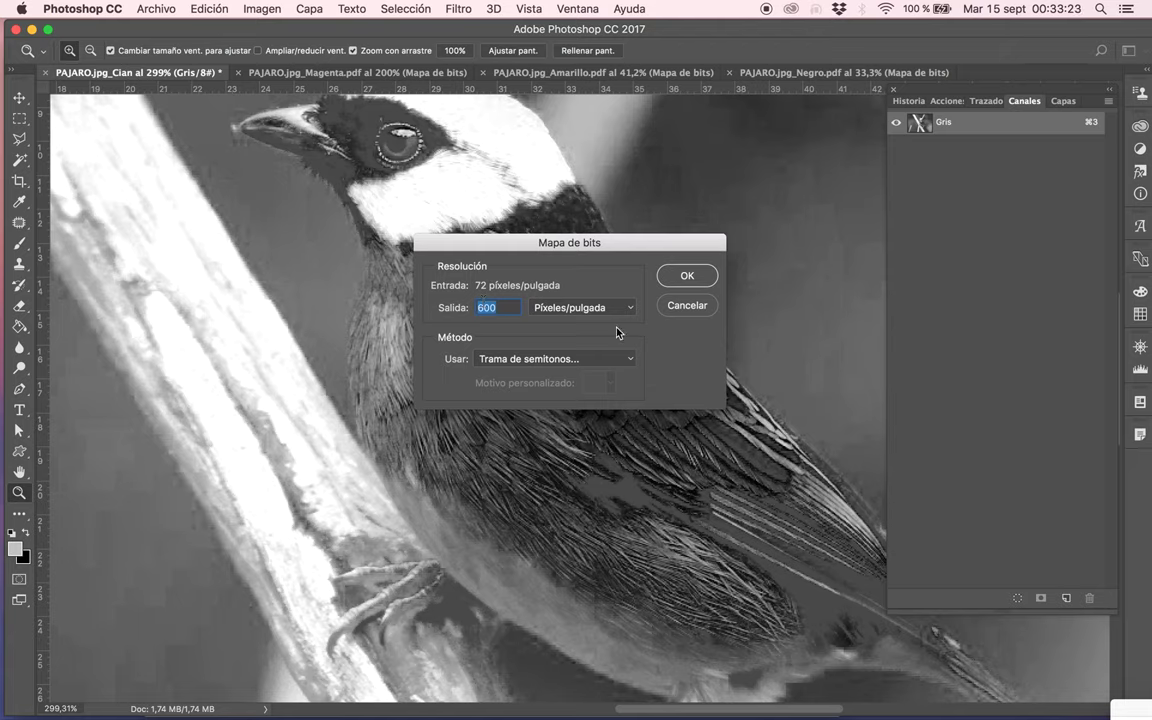
click(687, 277)
key(Tab)
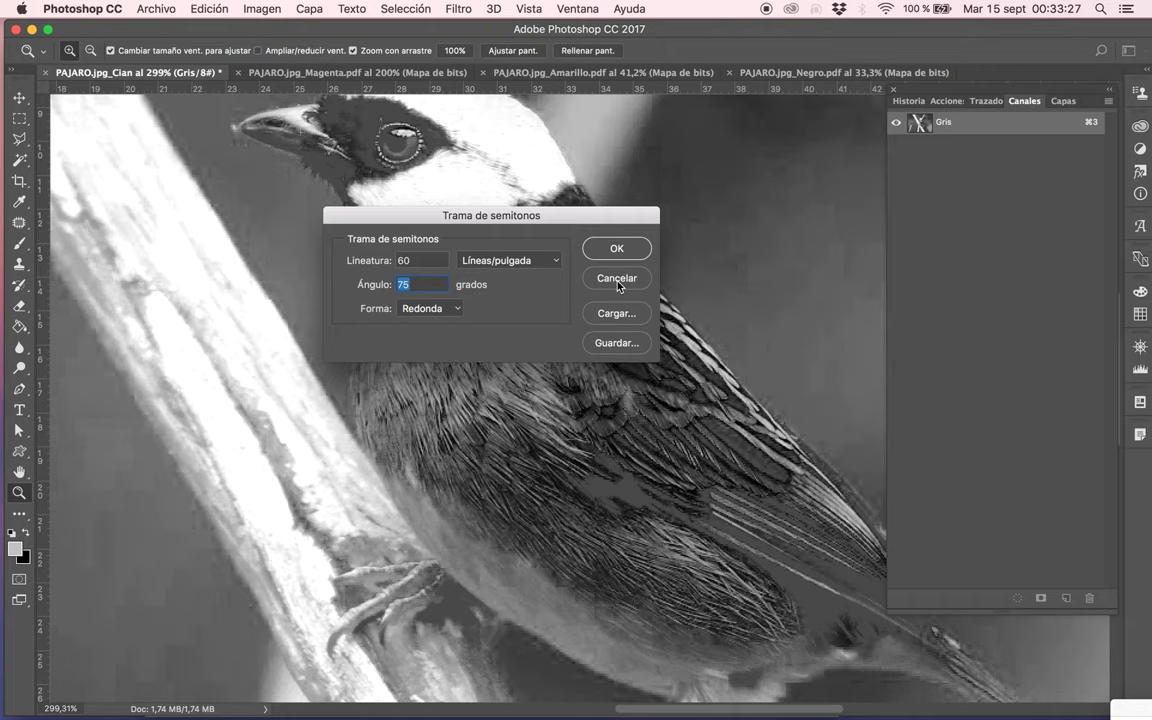
- Check the angle reference, then apply 60 lpi round halftone dots at 15°
key(ctrl+Up)
click(1052, 221)
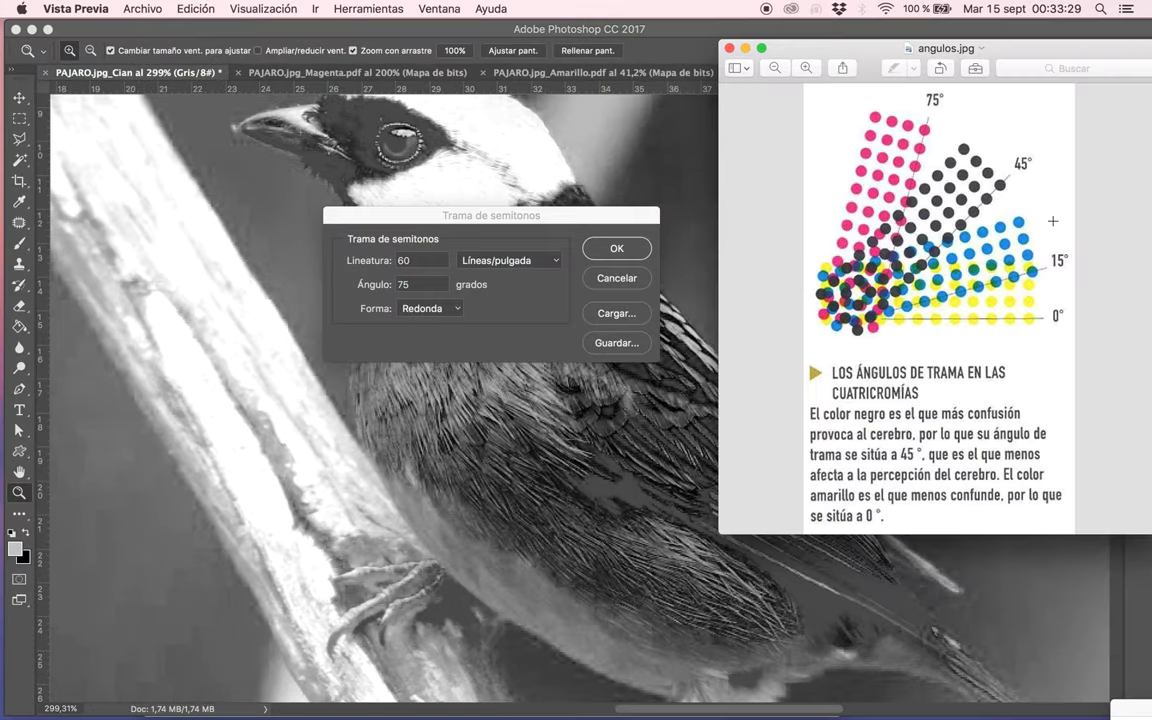
key(ctrl+Up)
click(486, 207)
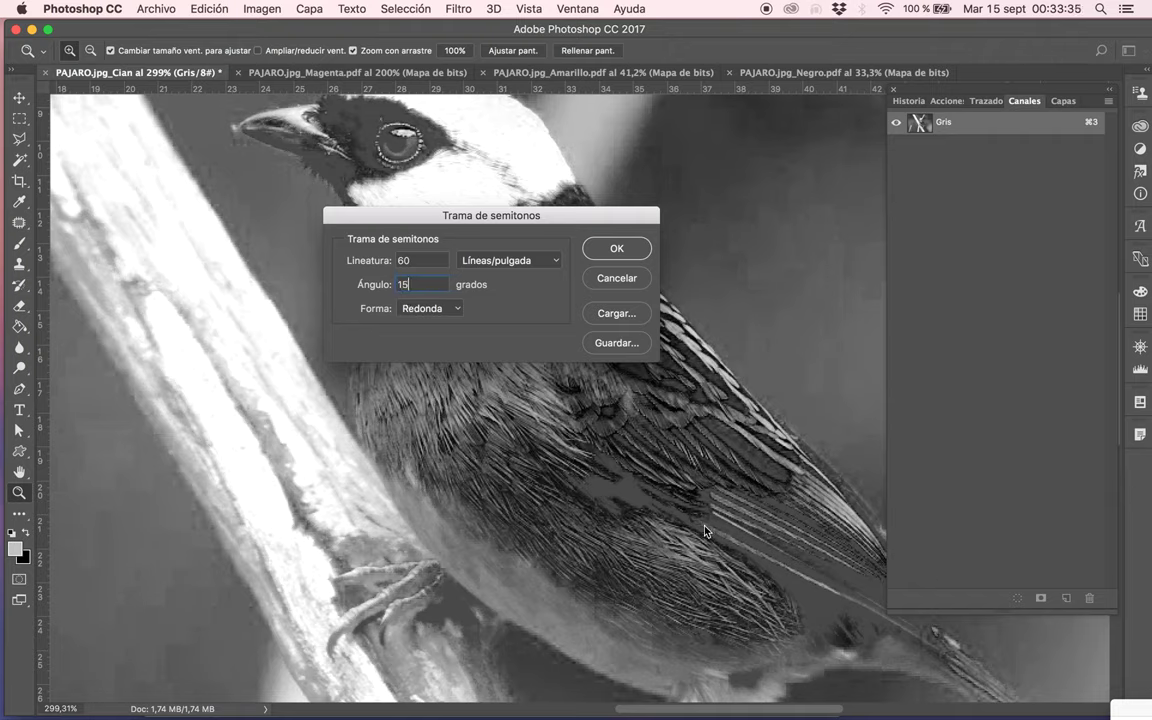
click(616, 250)
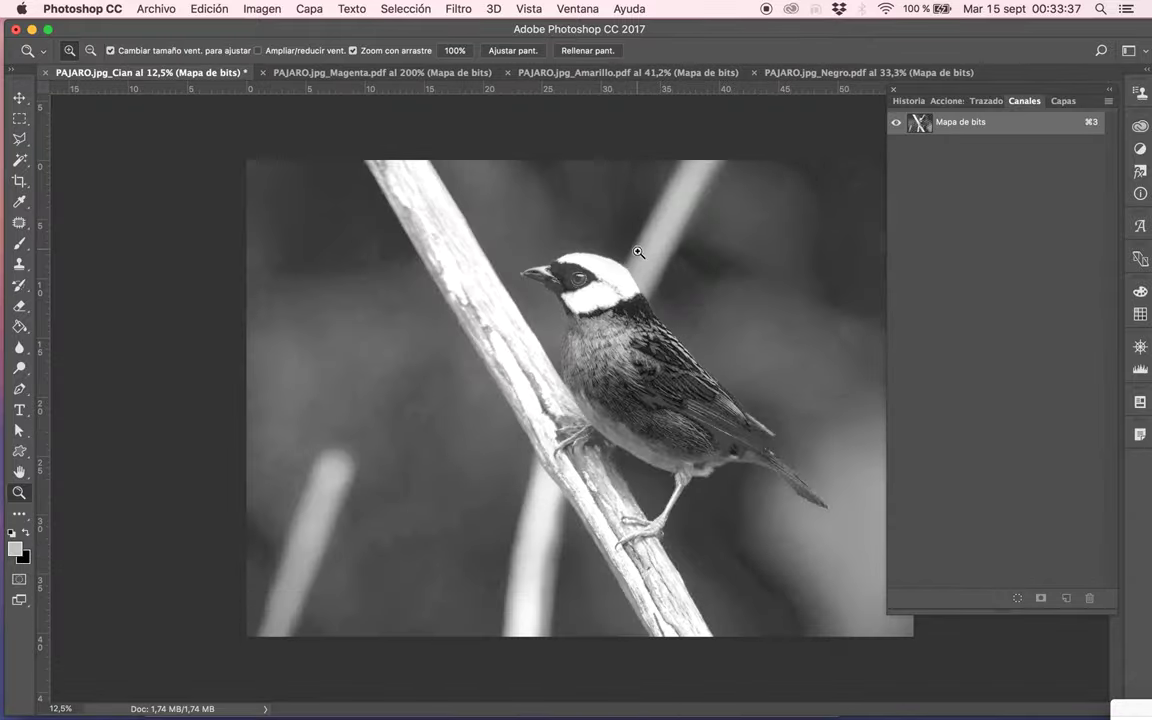
mouse_move(515, 275)
mouse_down()
mouse_move(828, 180)
mouse_move(735, 309)
mouse_up()
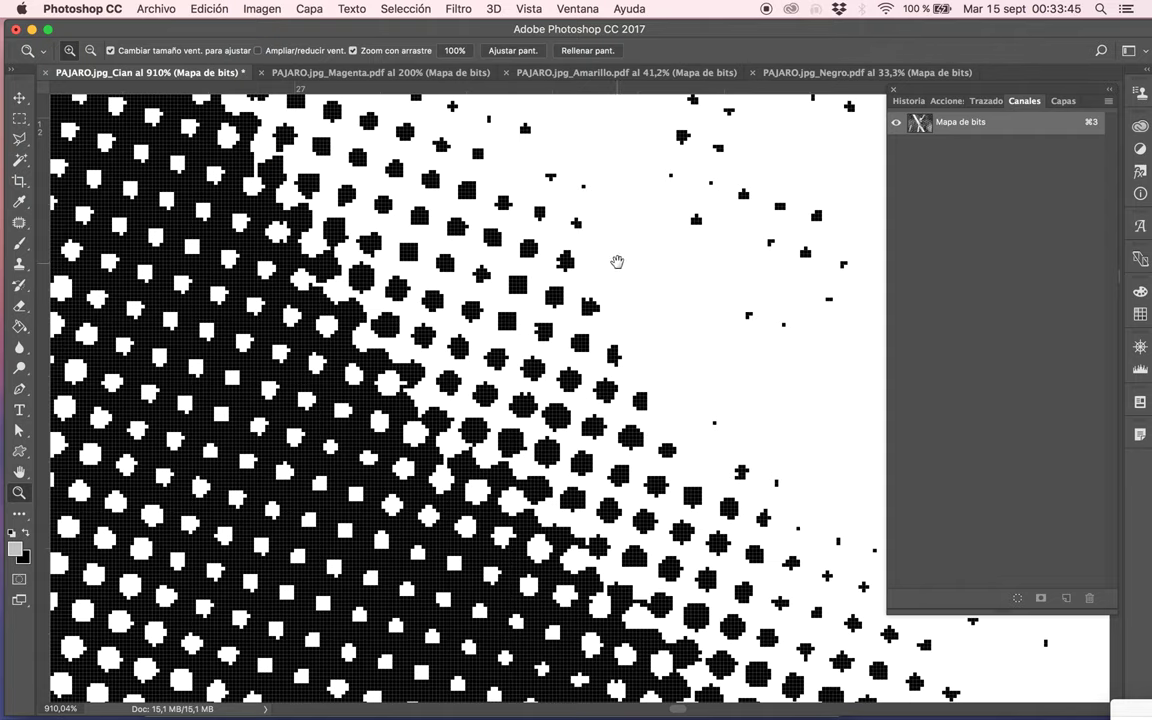
drag(617, 260, 409, 527)
drag(625, 334, 540, 463)
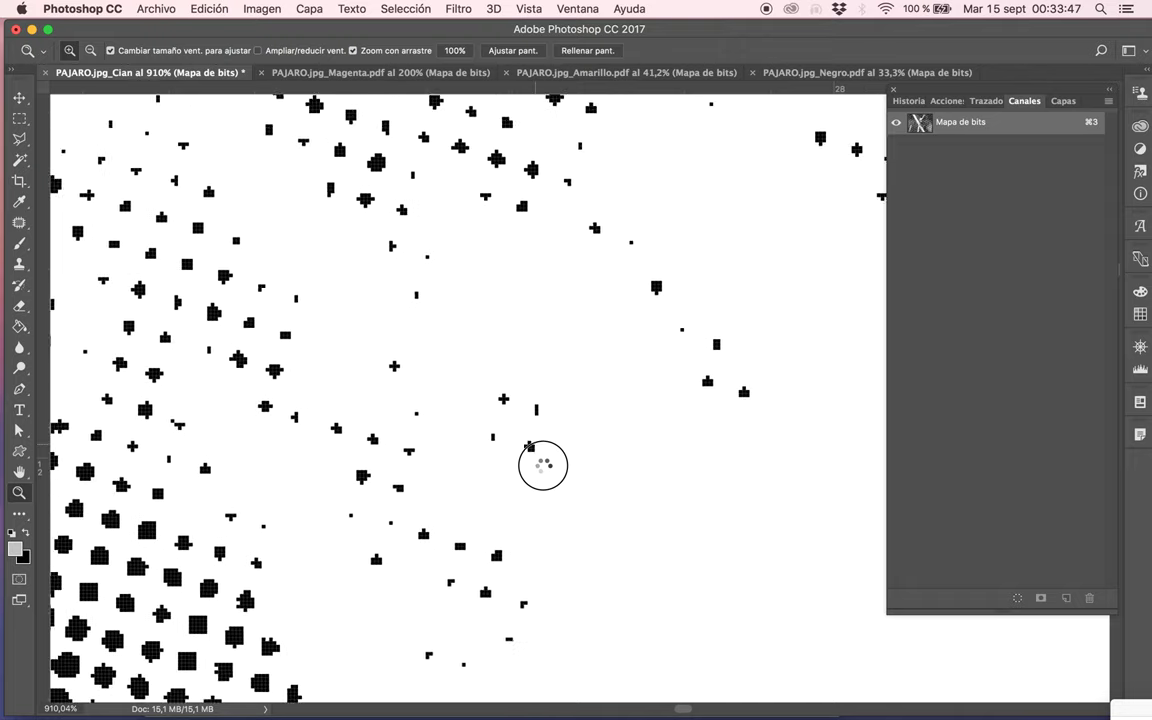
drag(617, 501, 296, 494)
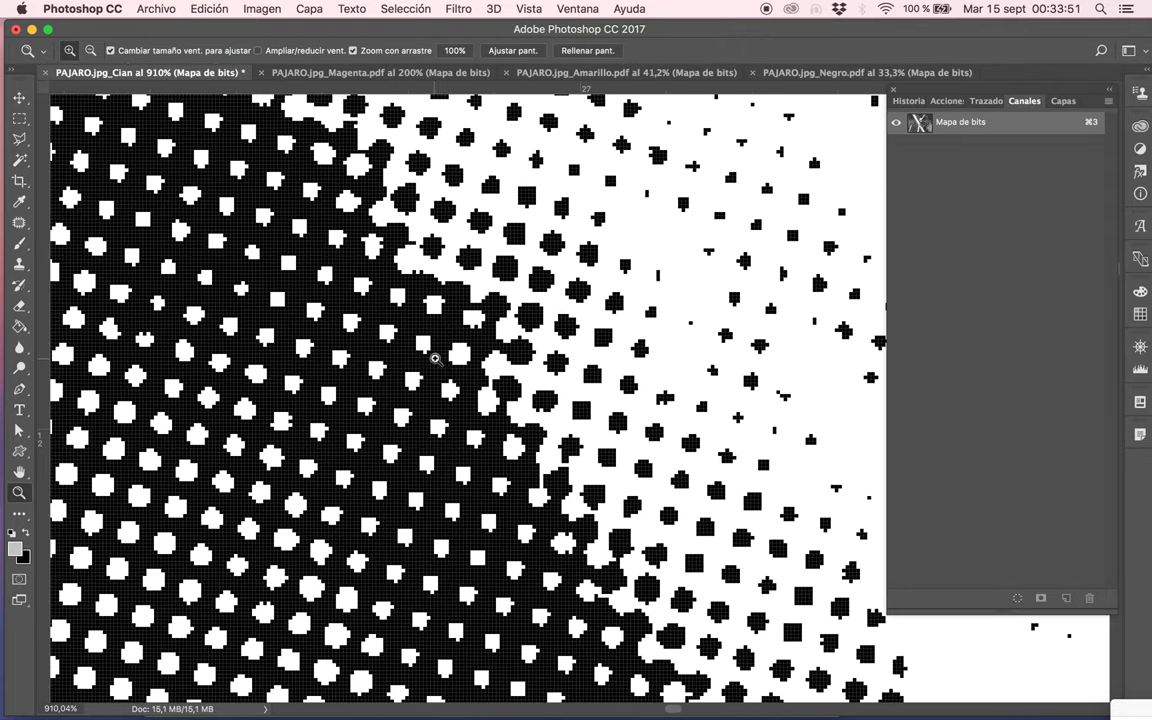
mouse_move(470, 343)
mouse_down()
mouse_move(375, 470)
mouse_move(303, 597)
mouse_up()
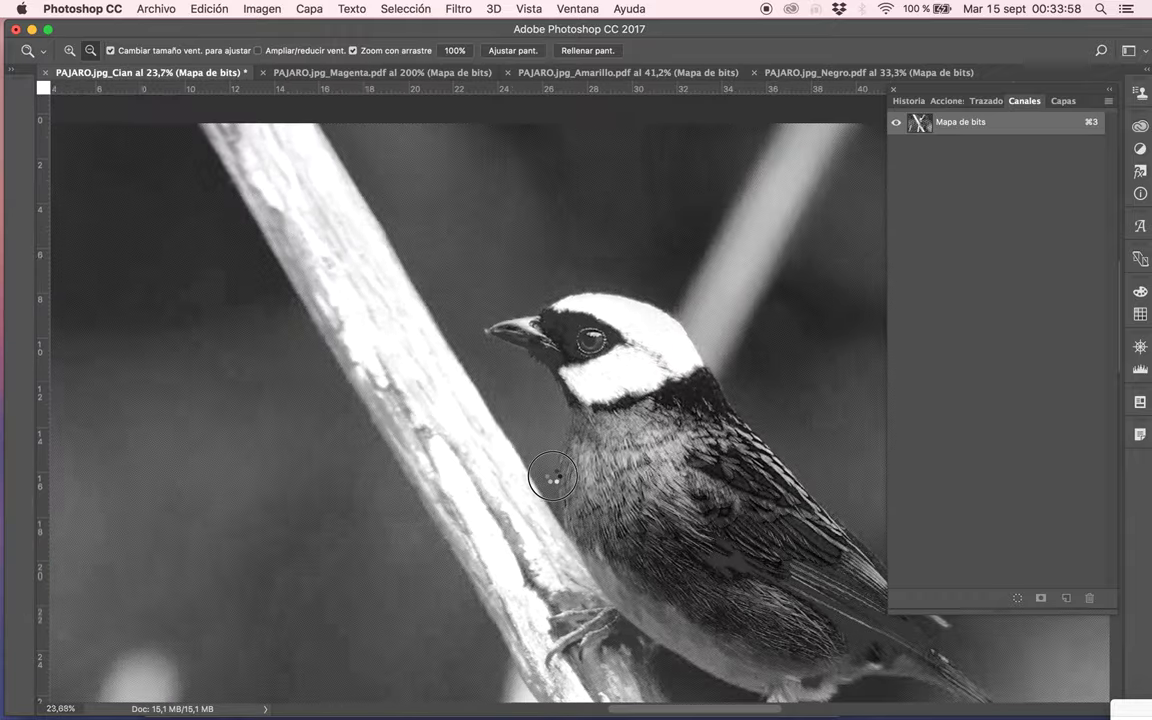
drag(553, 477, 631, 378)
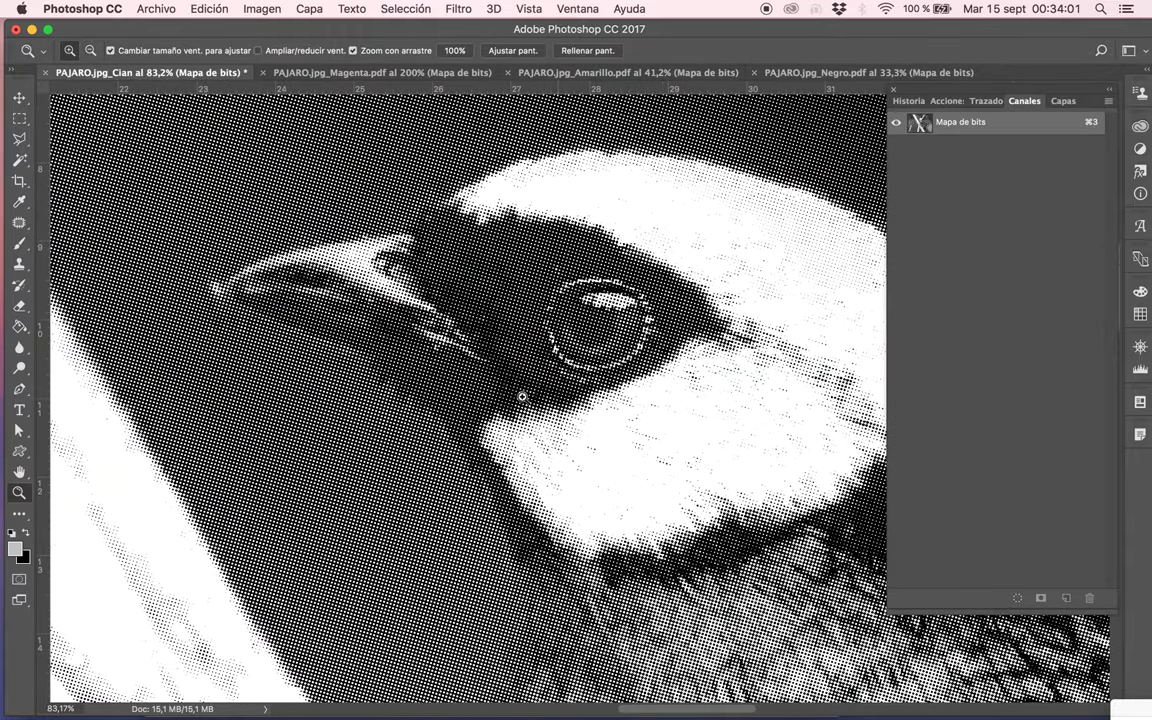
- Save the cyan halftone as Photoshop PDF PAJARO.jpg_Cian.pdf on Escritorio, confirming both warnings
click(160, 8)
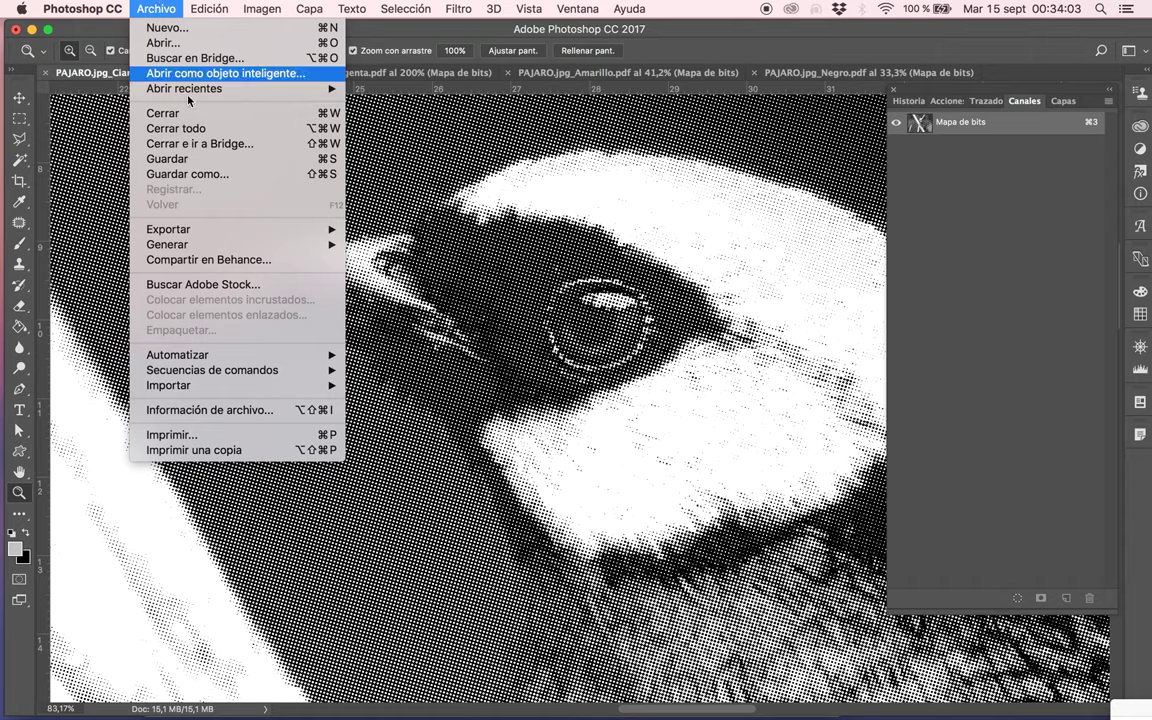
click(183, 160)
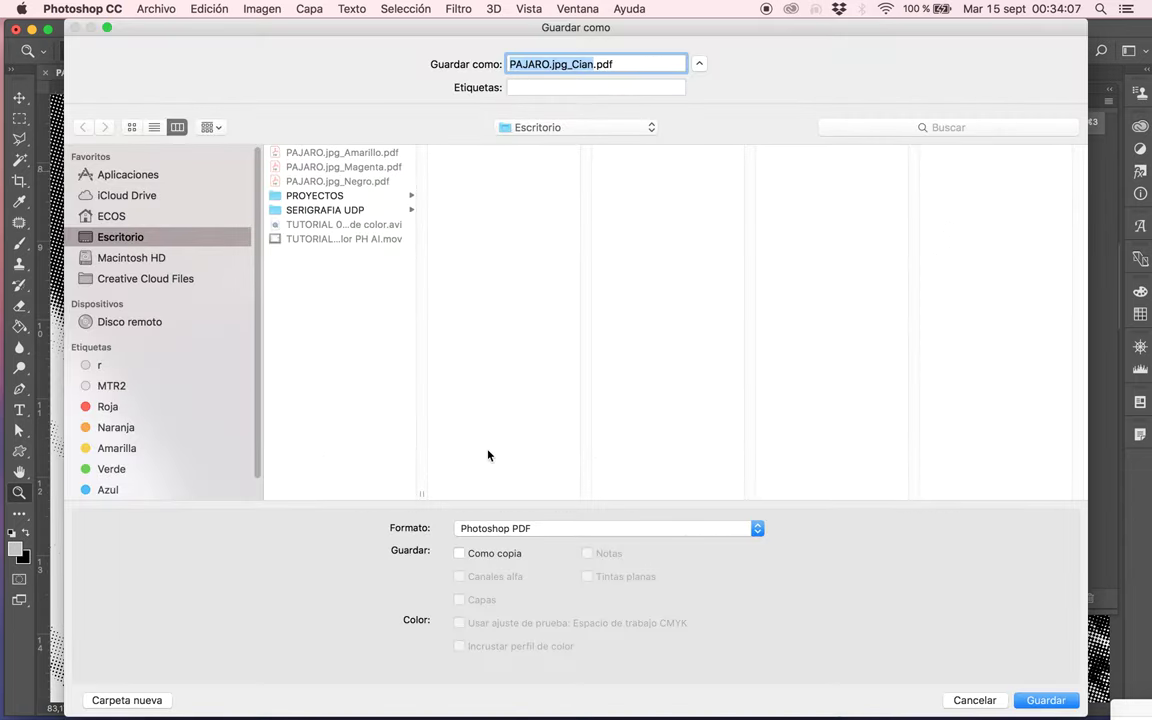
click(1057, 705)
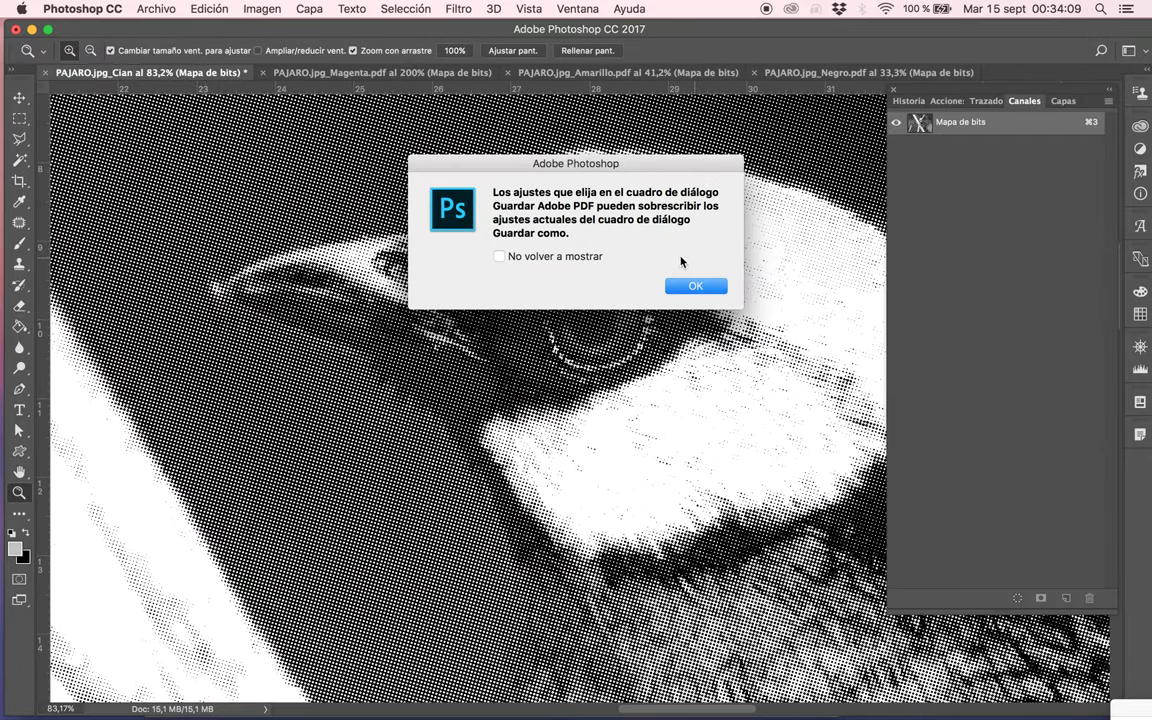
click(688, 287)
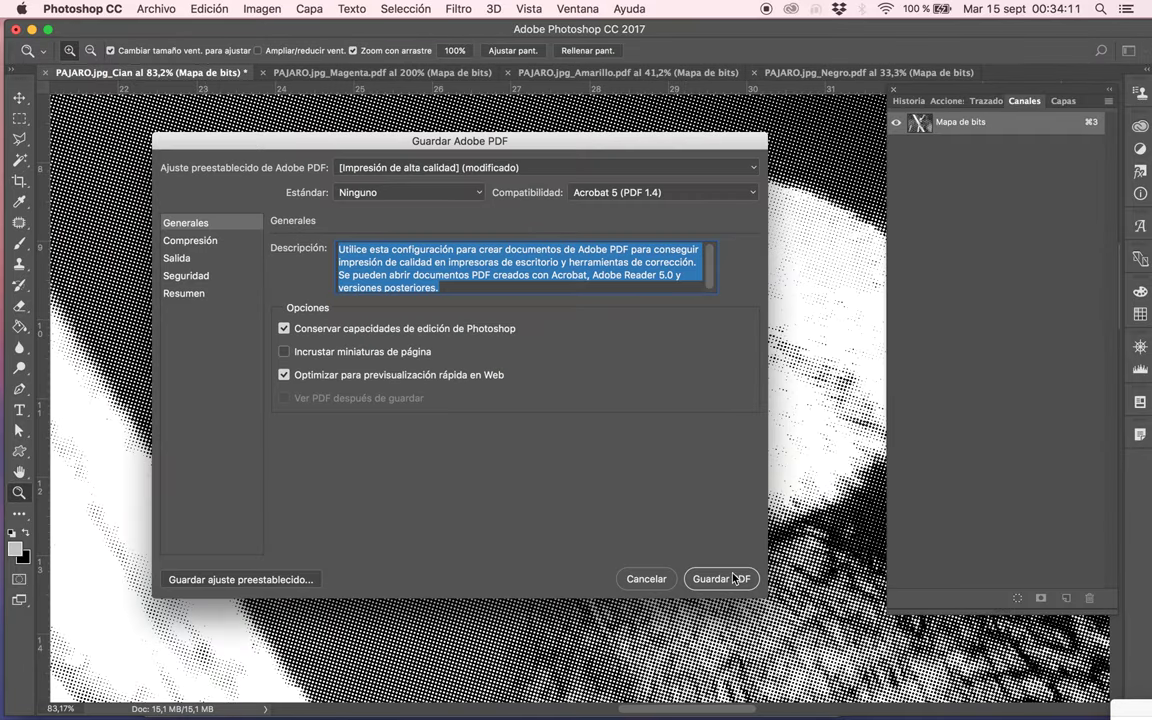
click(734, 578)
click(697, 317)
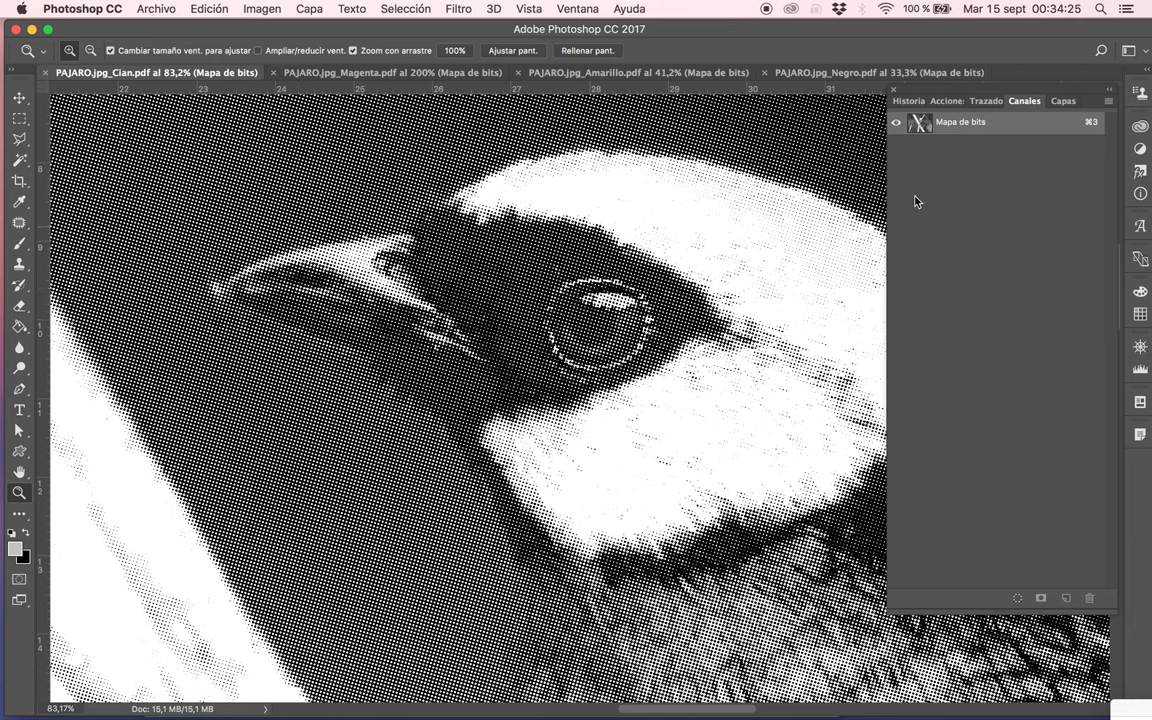
click(1062, 102)
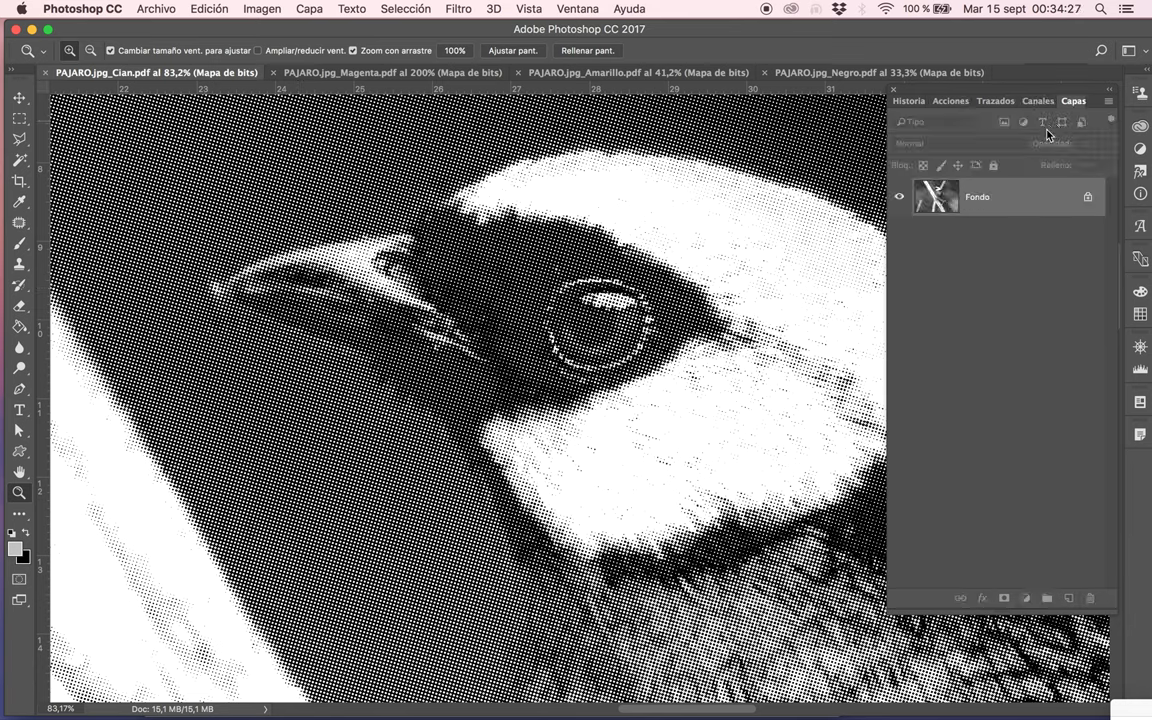
click(1025, 102)
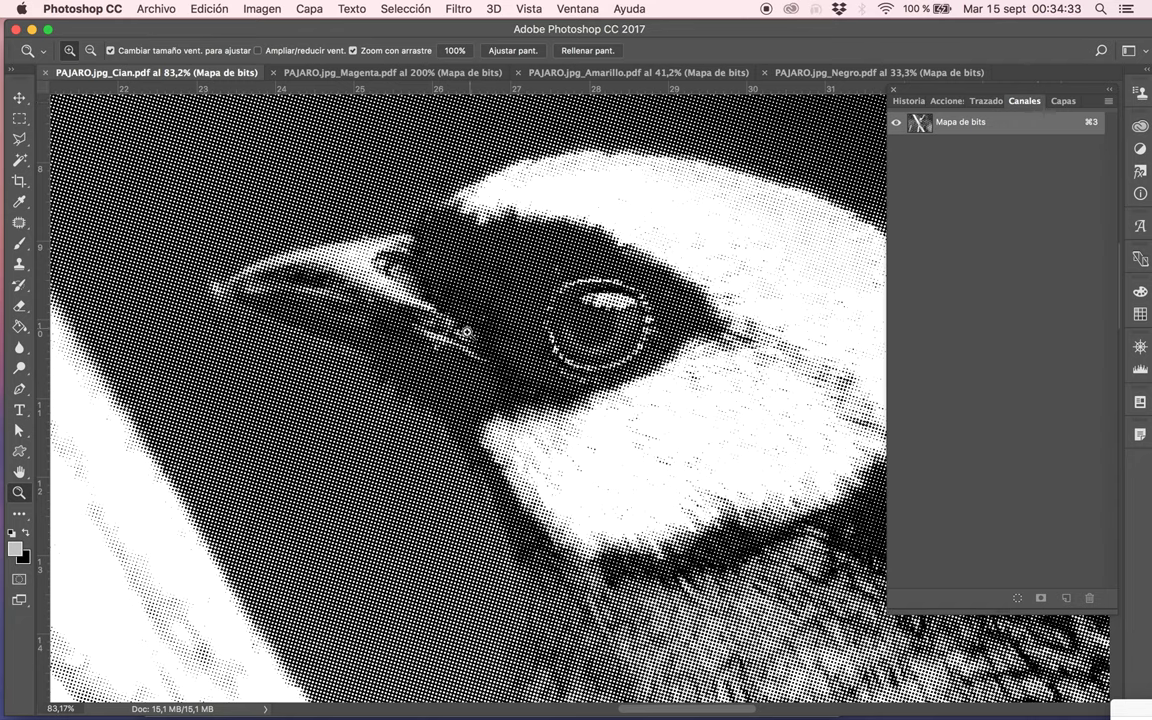
key(alt)
click(483, 316)
click(483, 316)
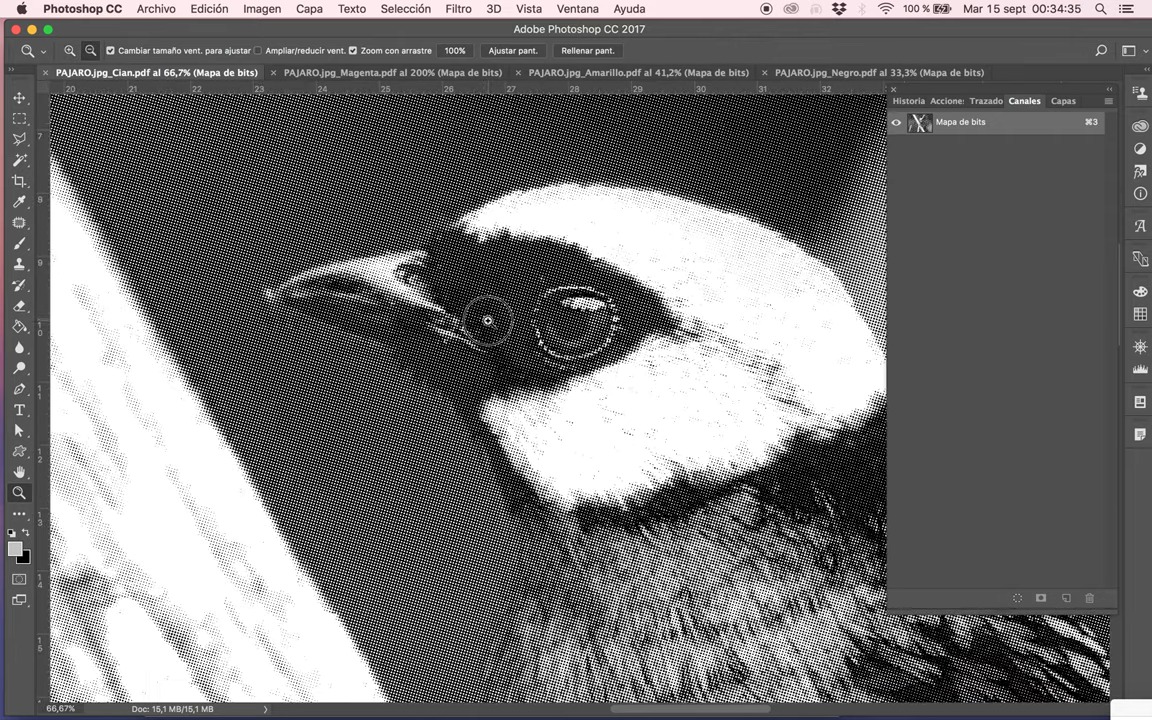
click(506, 339)
click(500, 333)
click(494, 328)
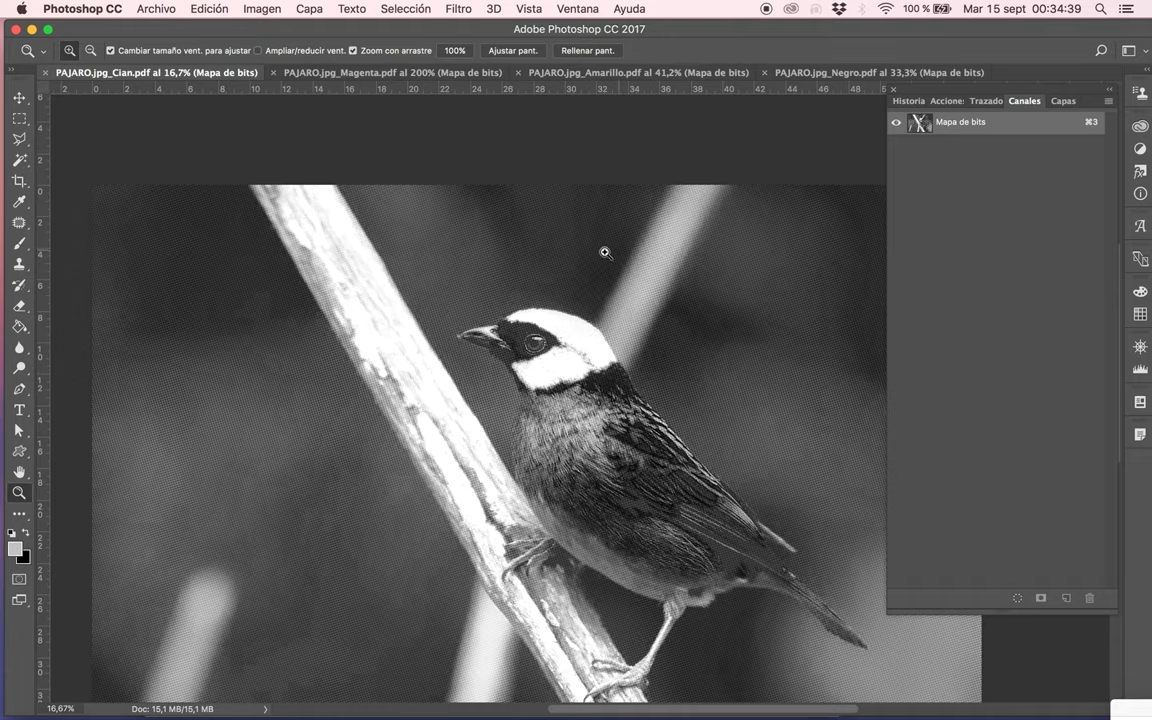
- Minimize Photoshop and close the angulos.jpg preview and the Ejercicio 01 folder window
click(32, 30)
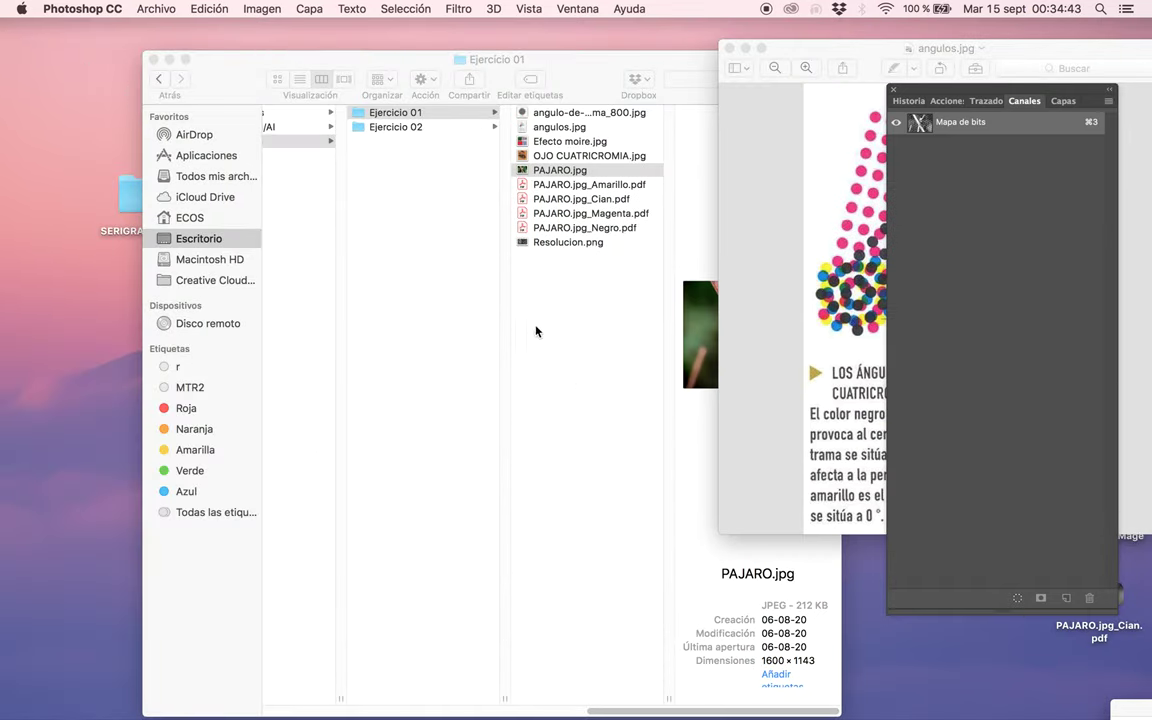
click(750, 101)
click(729, 49)
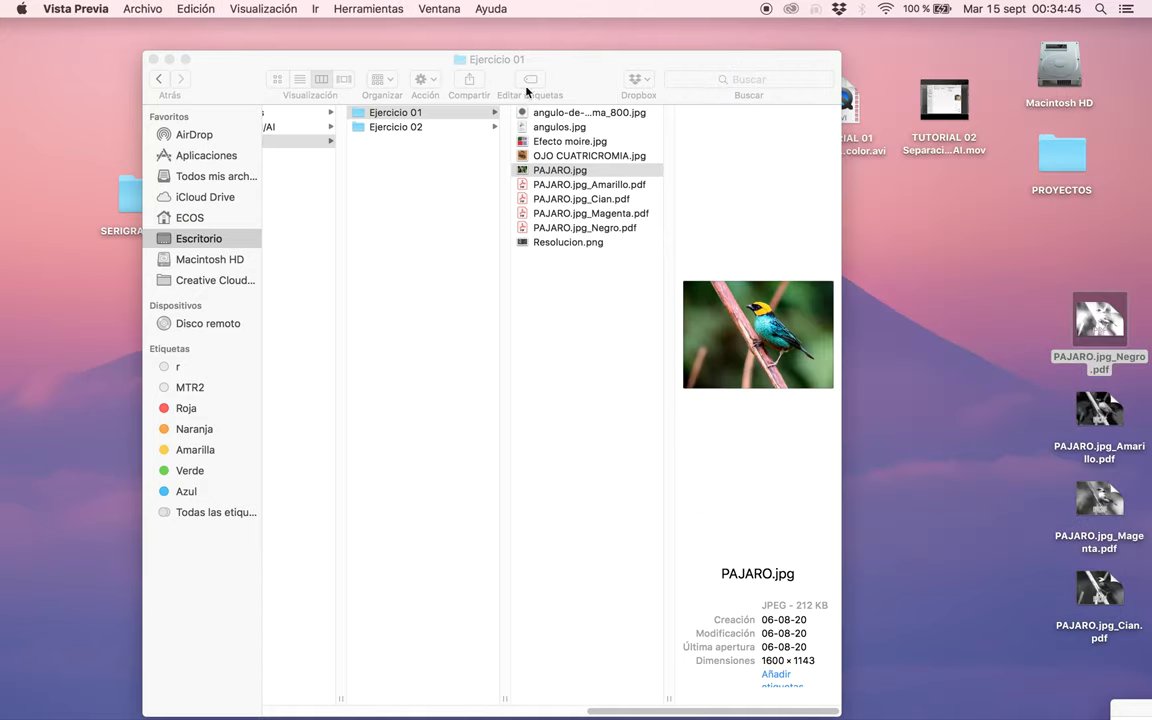
click(153, 59)
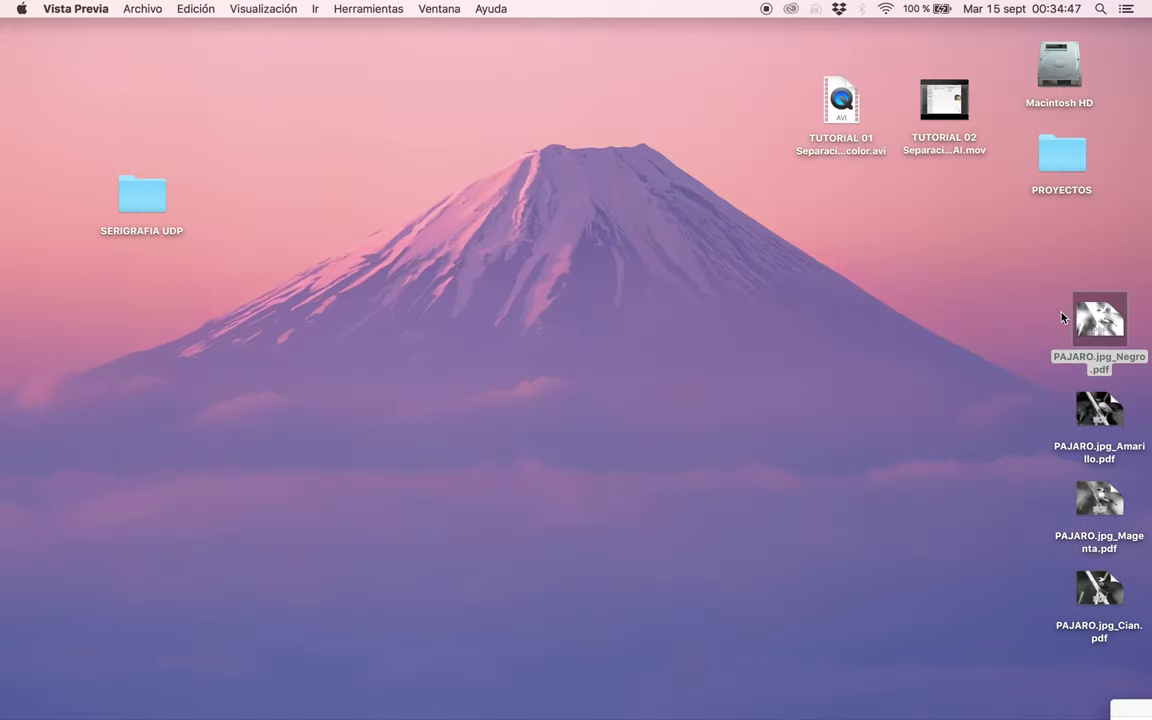
- Drag the four PAJARO PDFs to the desktop's left and Quick Look PAJARO.jpg_Magenta.pdf
drag(1045, 298, 1128, 628)
drag(1099, 500, 378, 353)
click(537, 470)
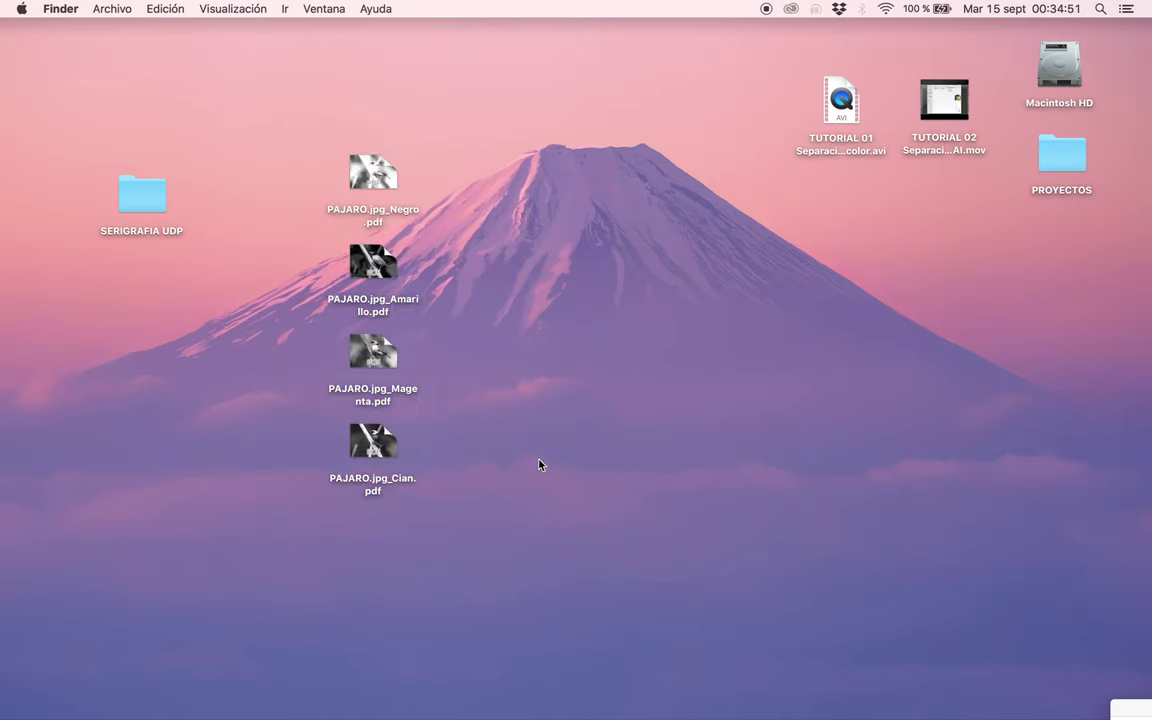
click(385, 360)
key(space)
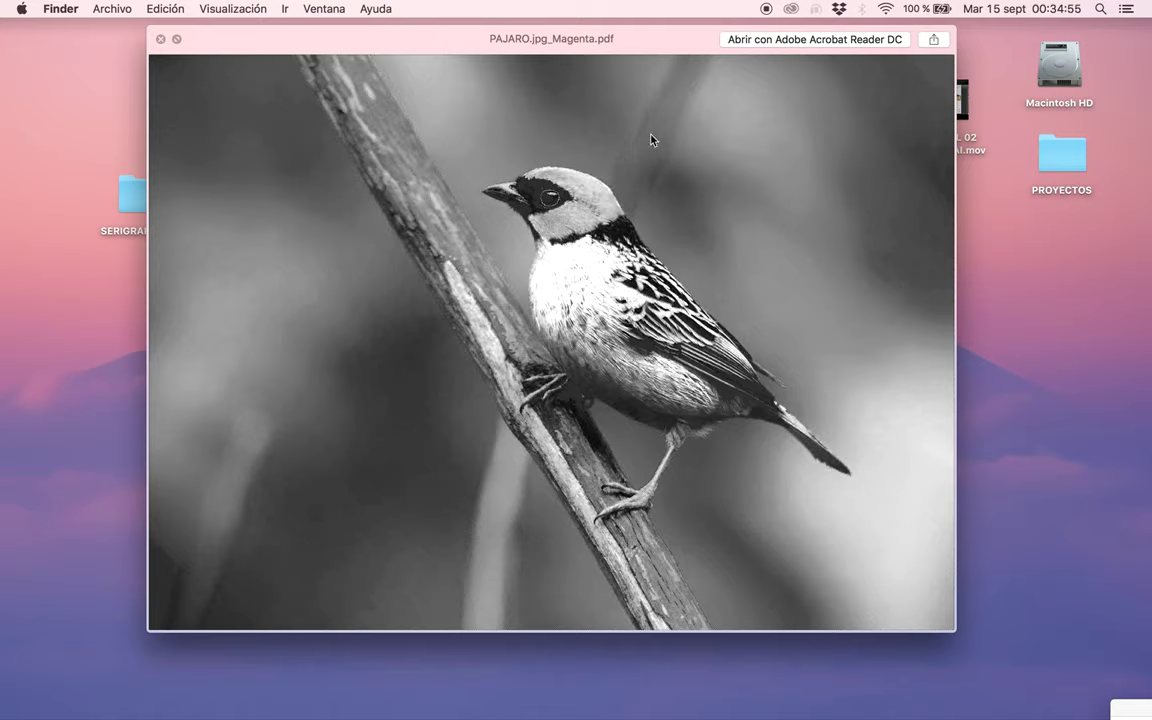
drag(673, 48, 611, 128)
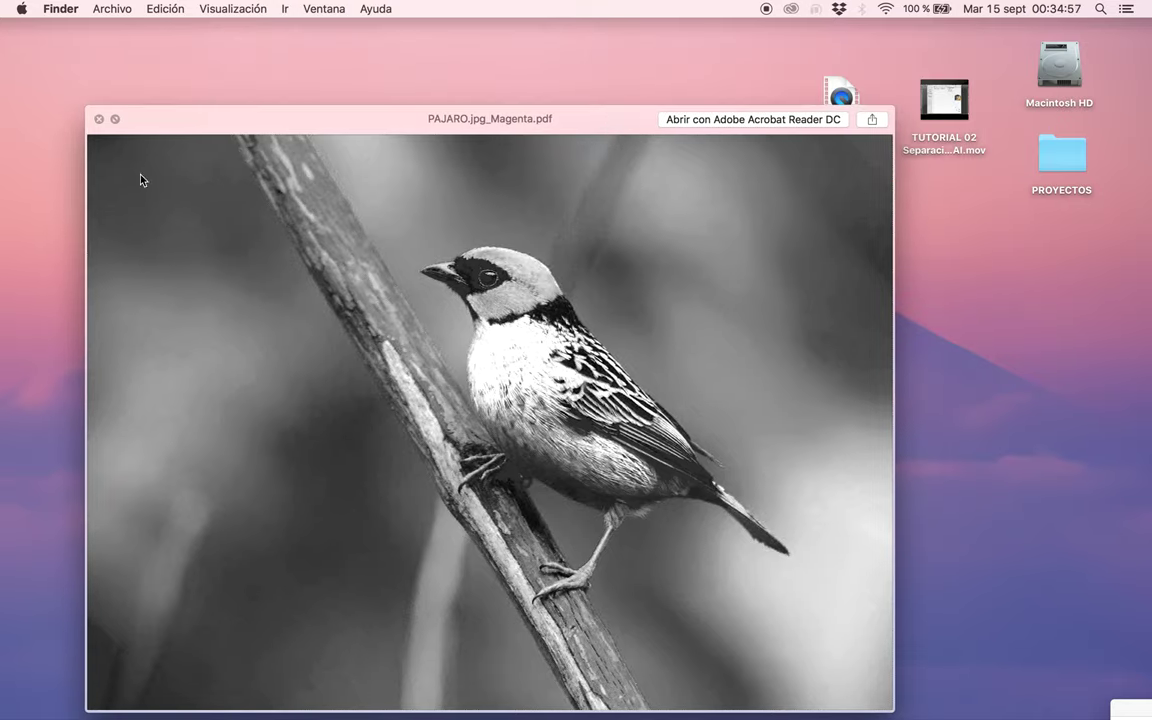
click(99, 119)
click(826, 343)
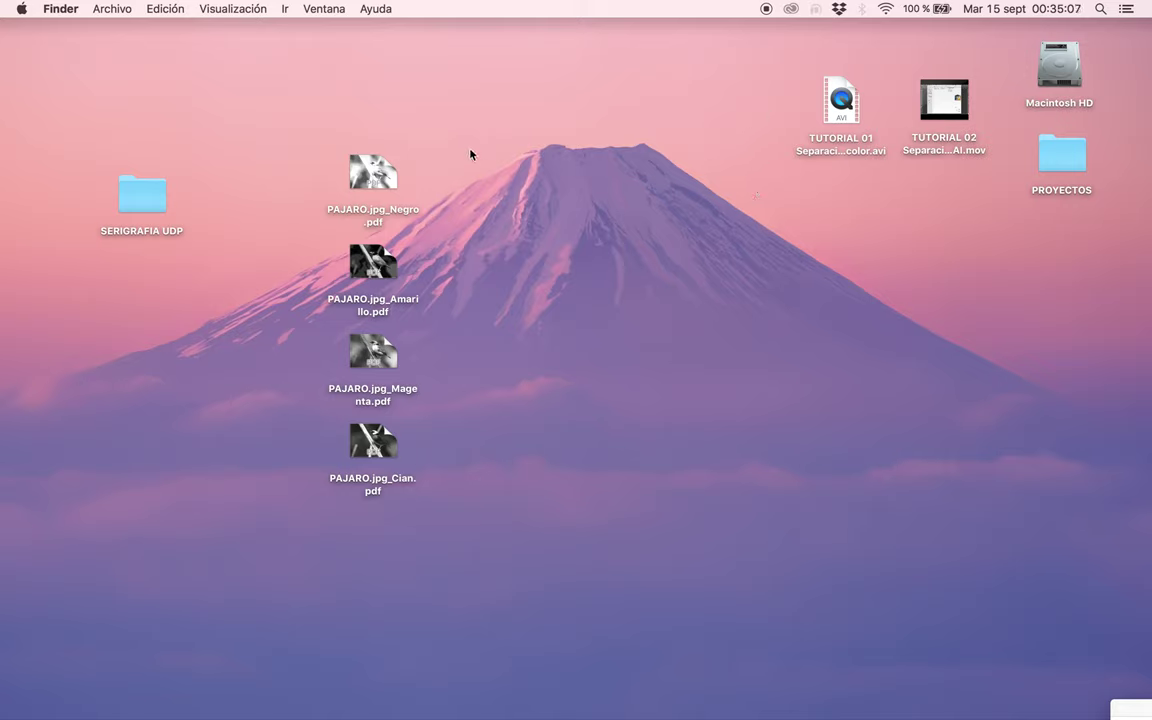
drag(472, 116, 270, 535)
click(752, 228)
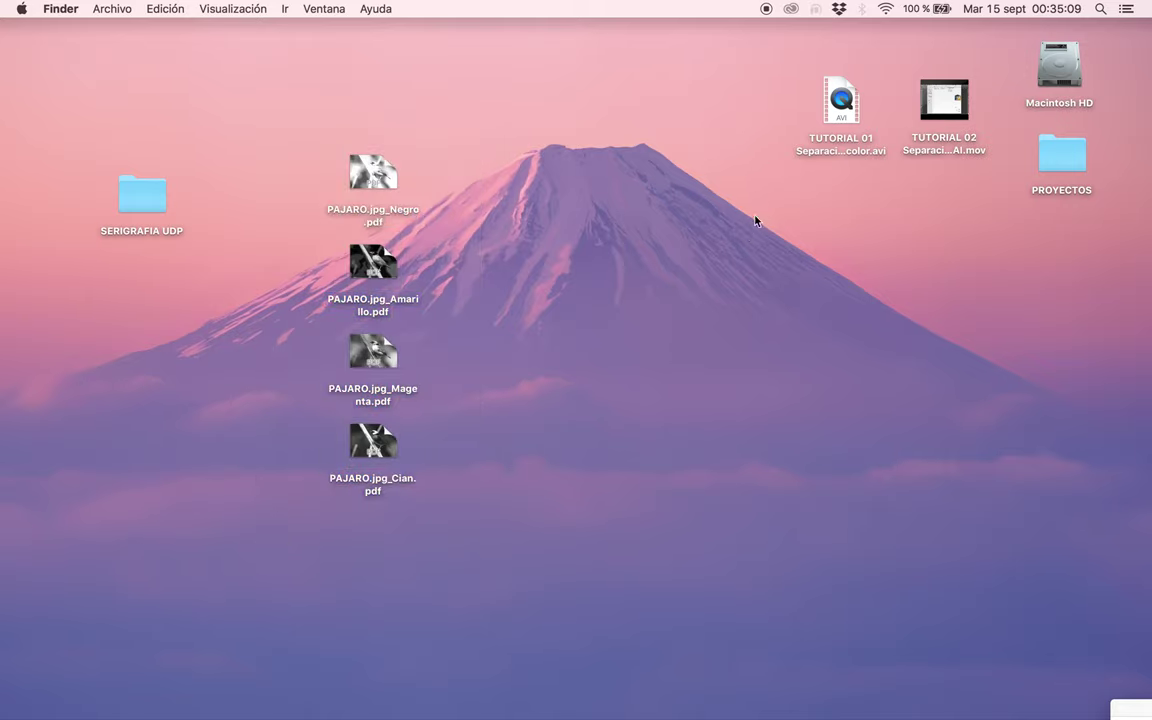